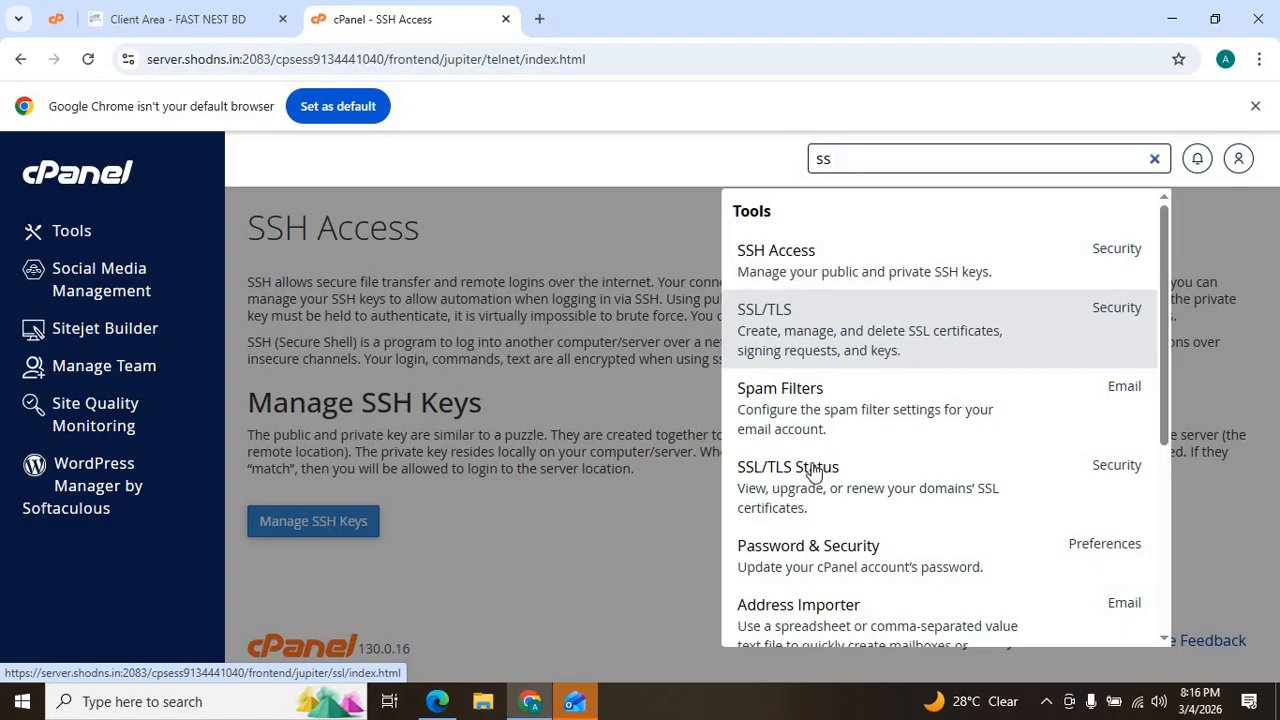
# - Open the SSL/TLS Status page from the search results
pyautogui.click(1043, 486)
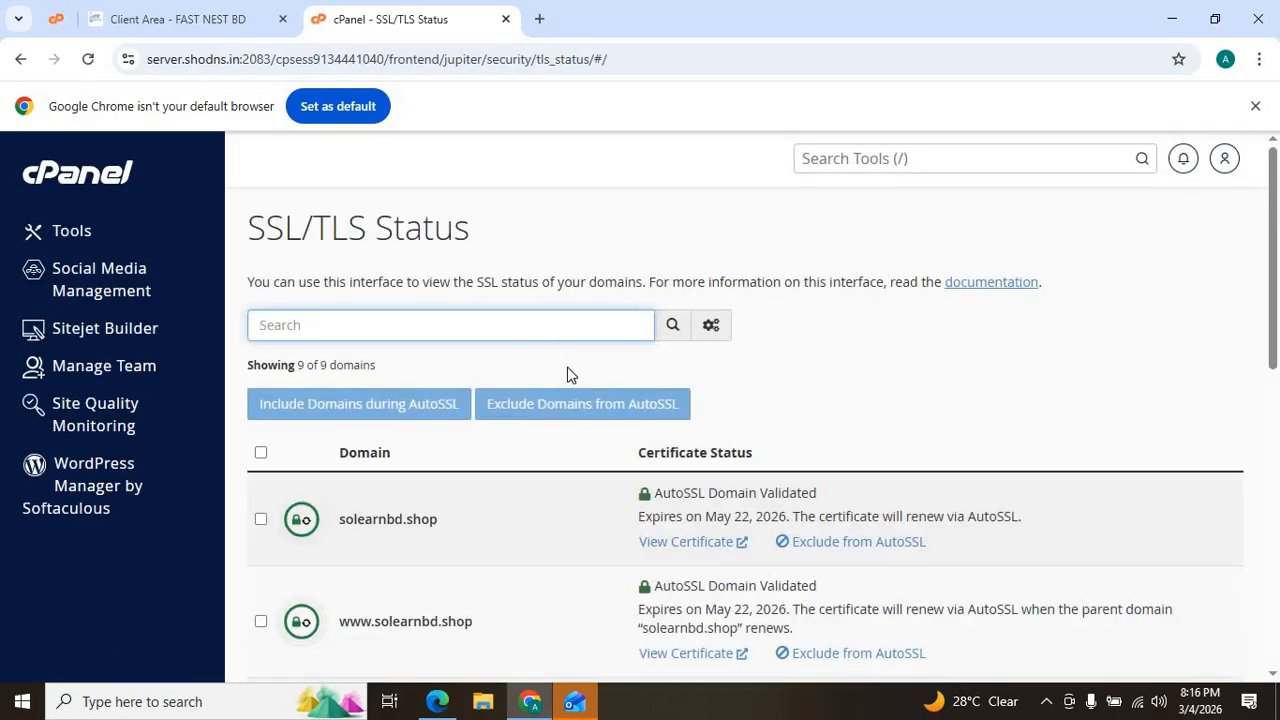
pyautogui.scroll(-1, 563, 372)
pyautogui.scroll(1, 456, 404)
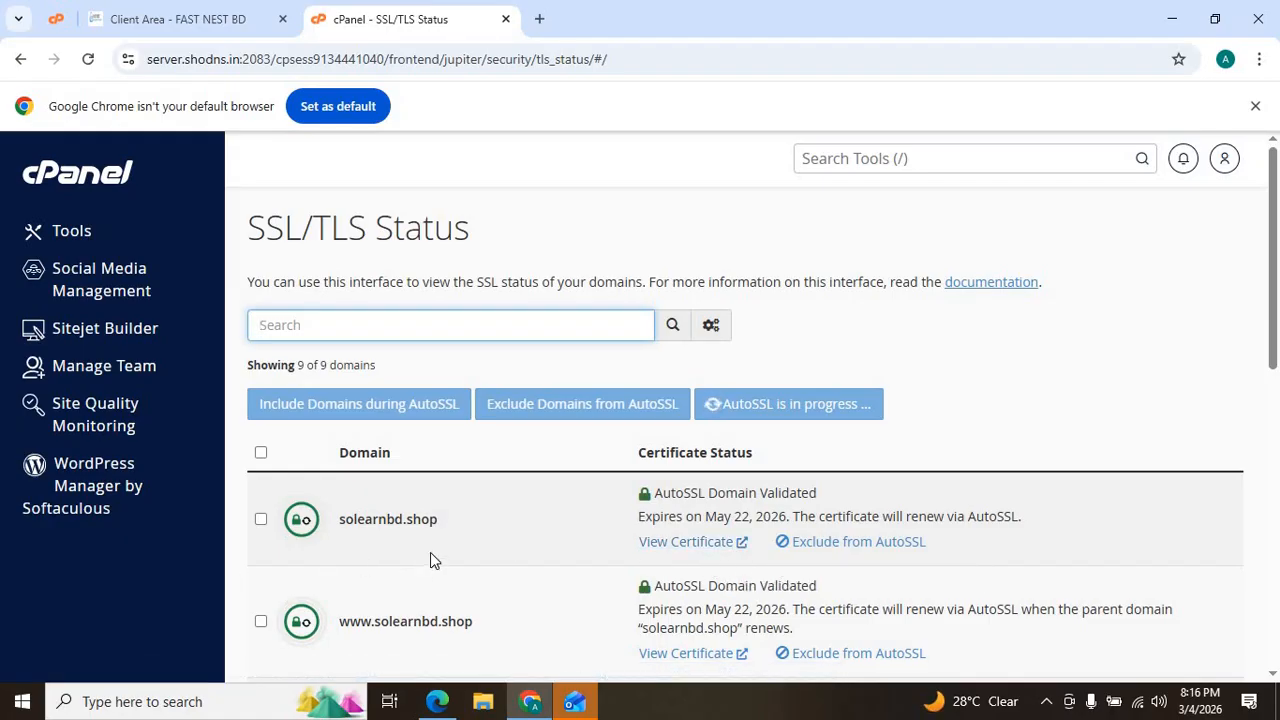
pyautogui.click(261, 521)
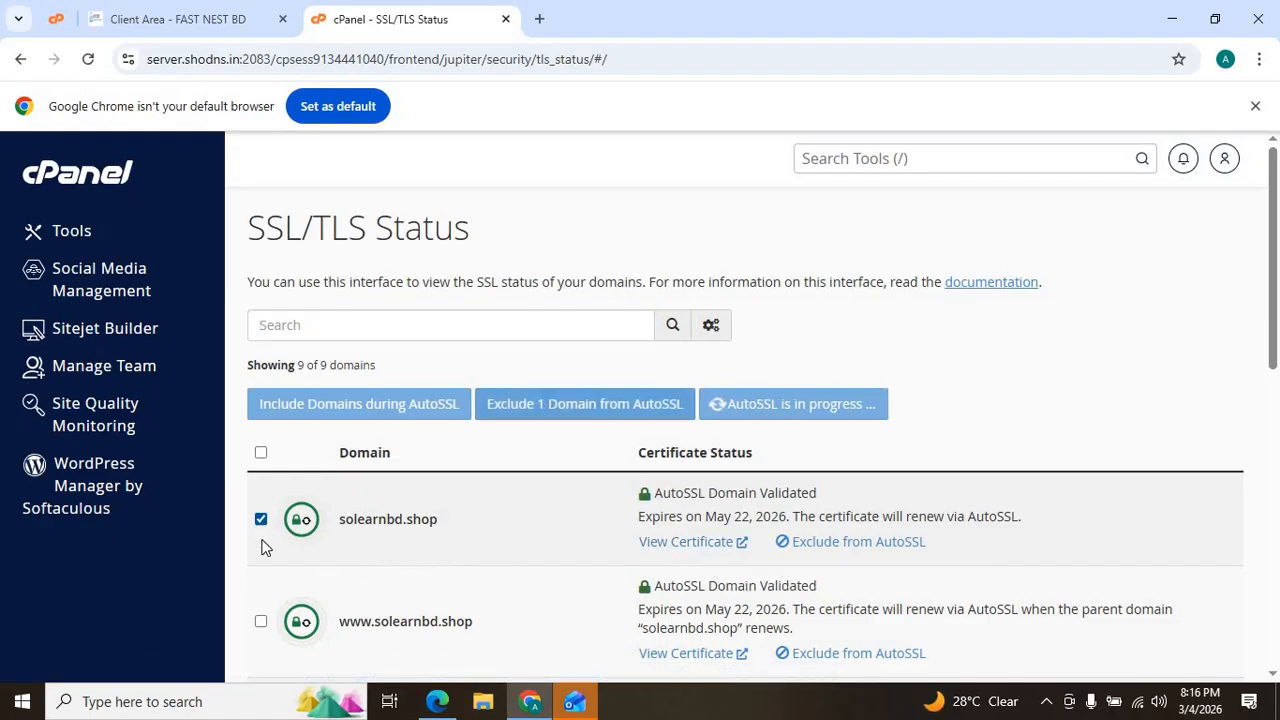
pyautogui.click(260, 624)
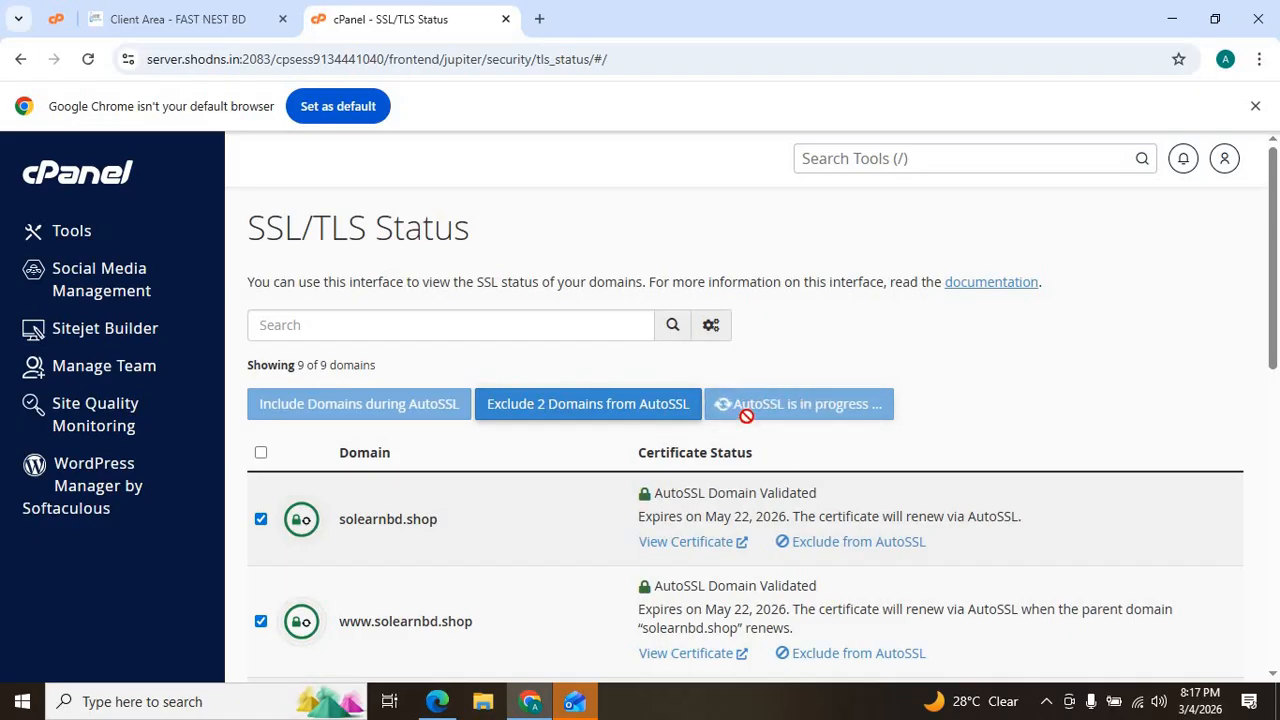
pyautogui.scroll(-2, 821, 381)
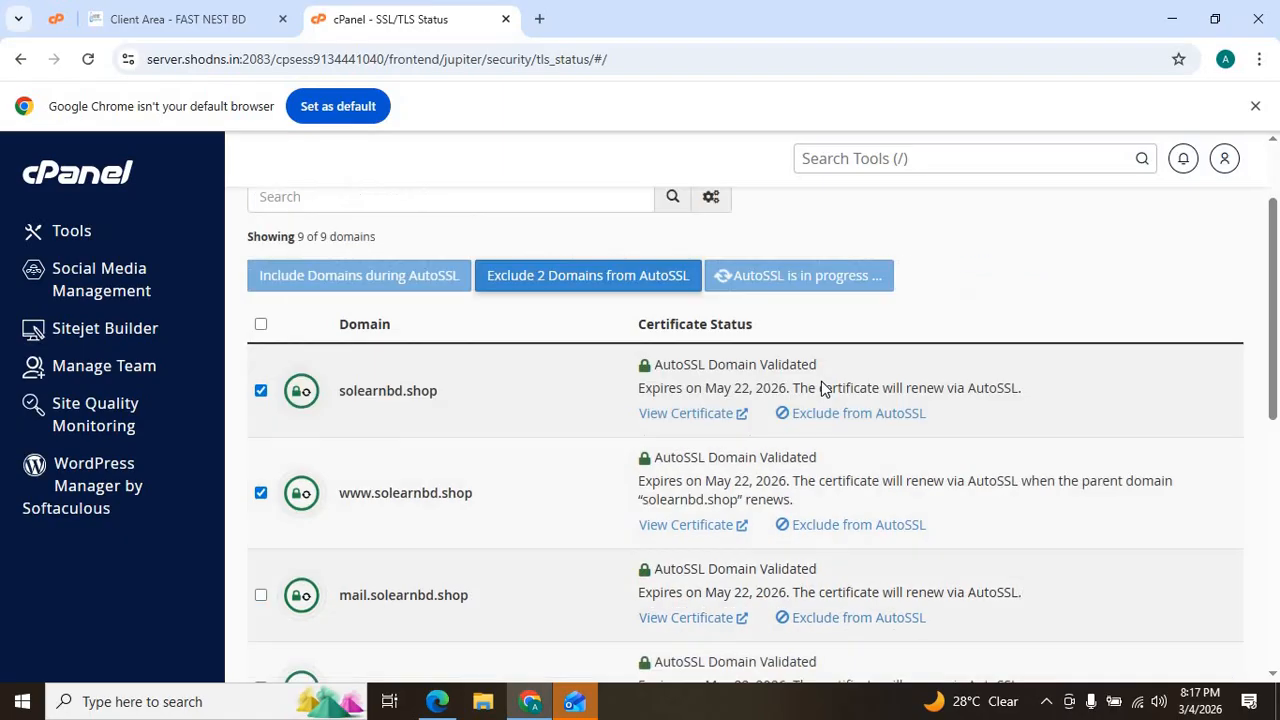
pyautogui.scroll(2, 820, 386)
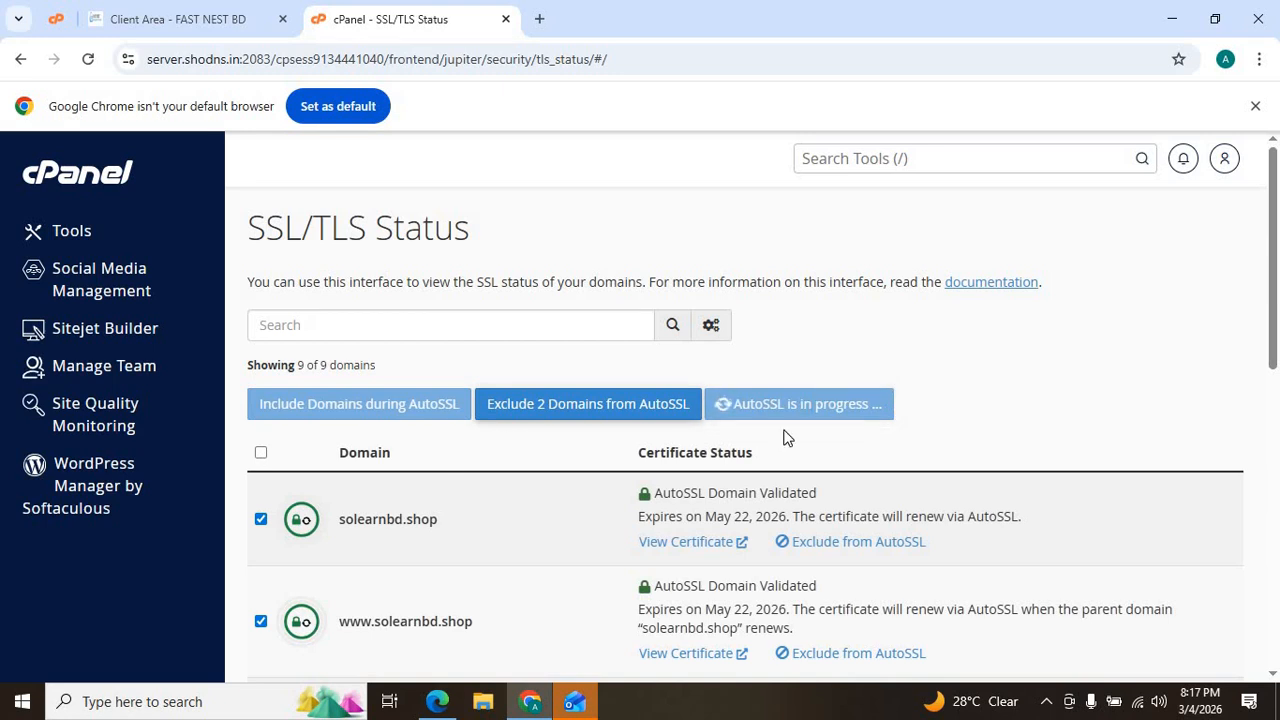
pyautogui.scroll(-8, 785, 437)
pyautogui.scroll(2, 640, 491)
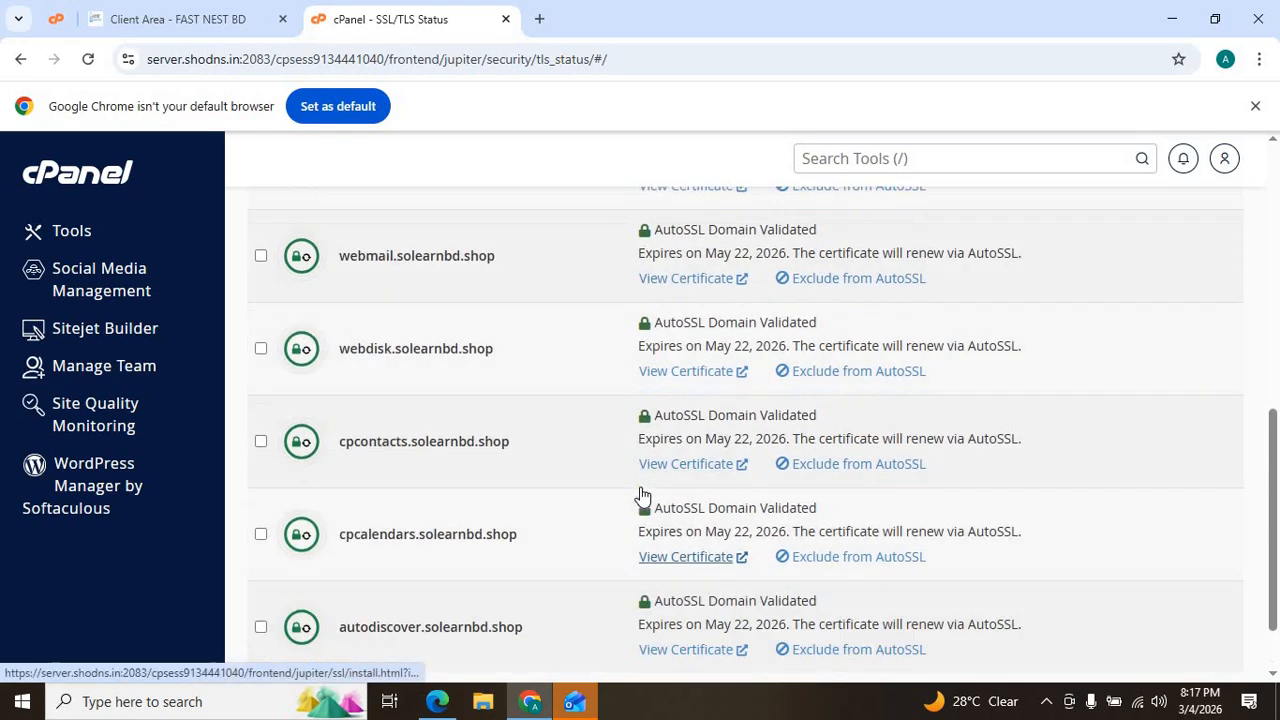
pyautogui.scroll(6, 645, 497)
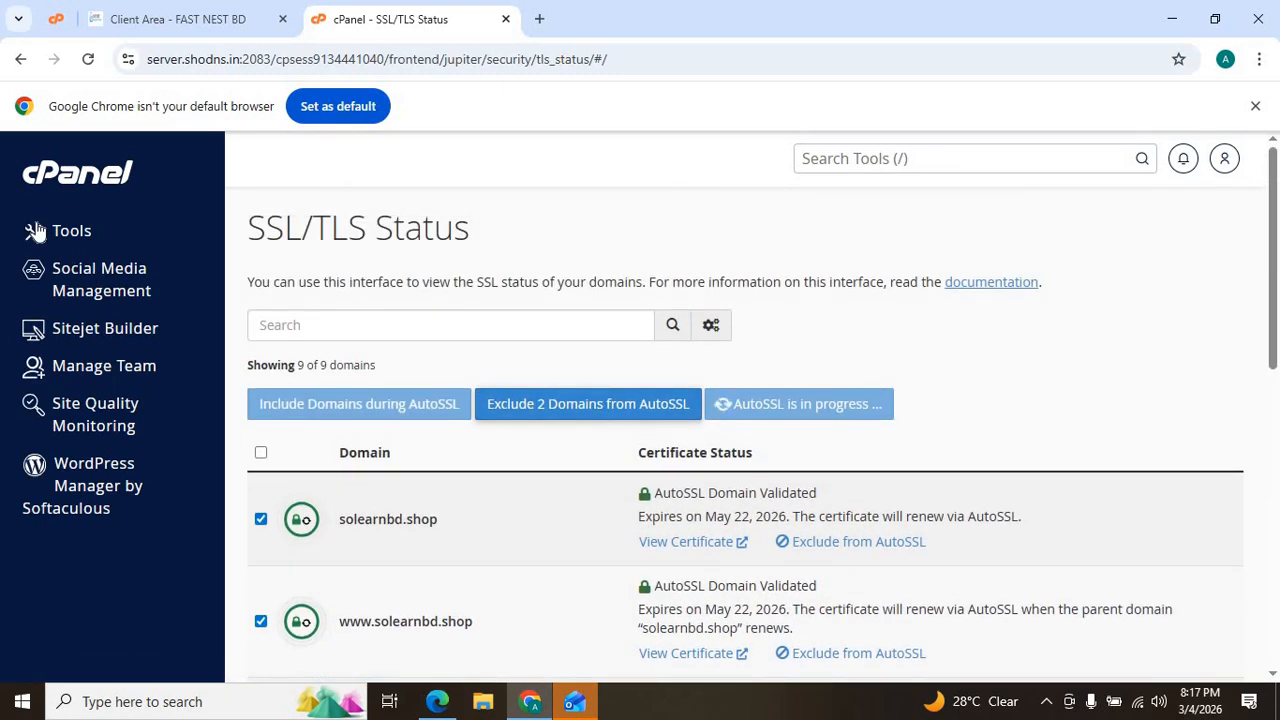
# - Return to Tools and launch WordPress Manager by Softaculous from the Software section
pyautogui.click(35, 230)
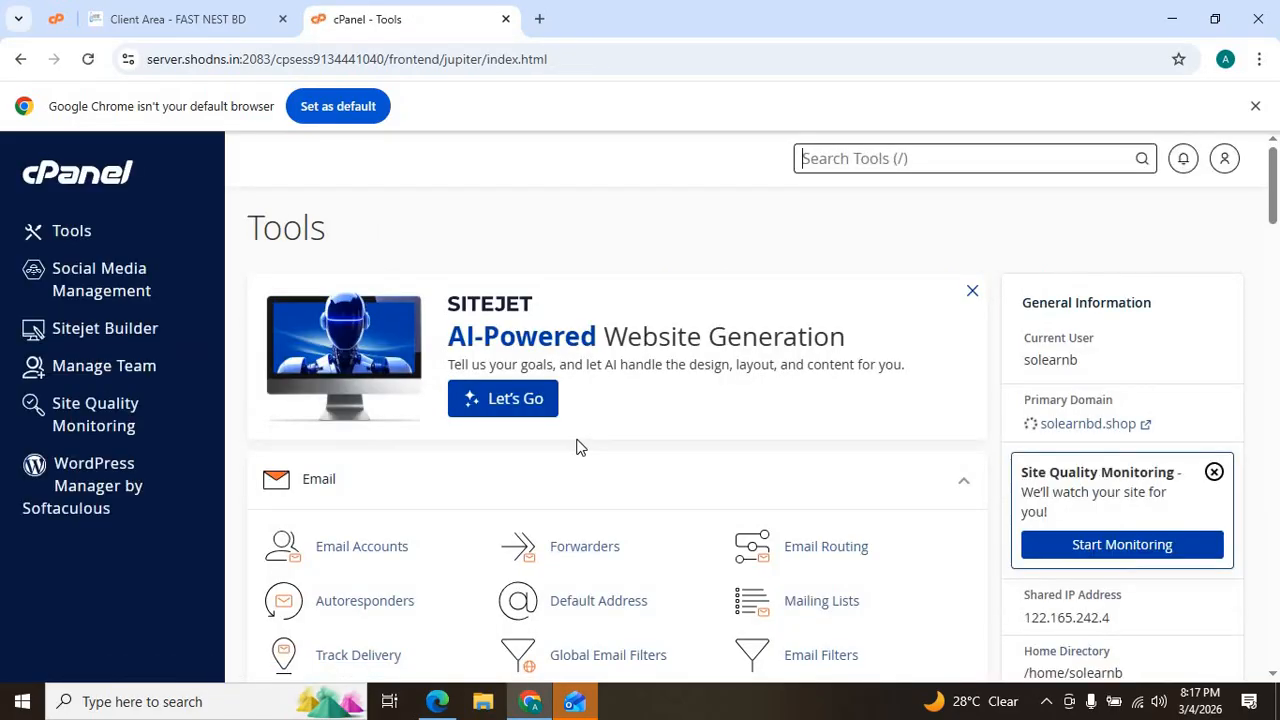
pyautogui.scroll(-7, 578, 448)
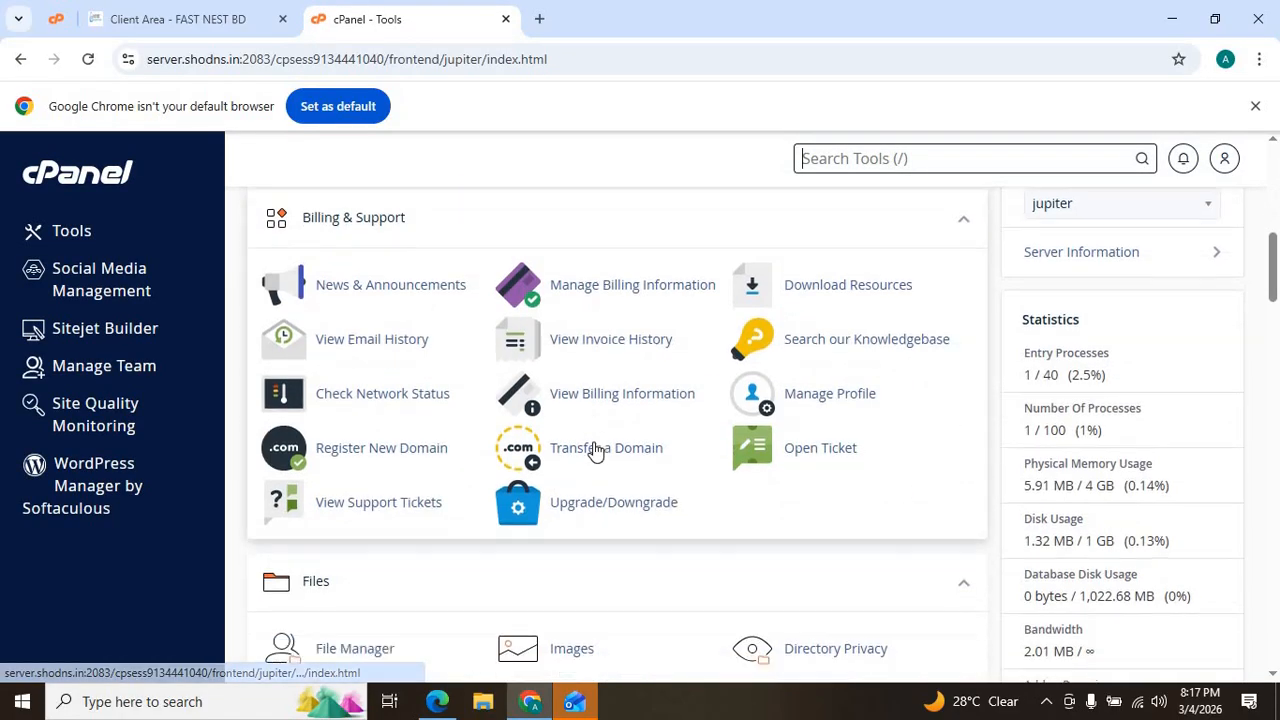
pyautogui.scroll(-9, 595, 450)
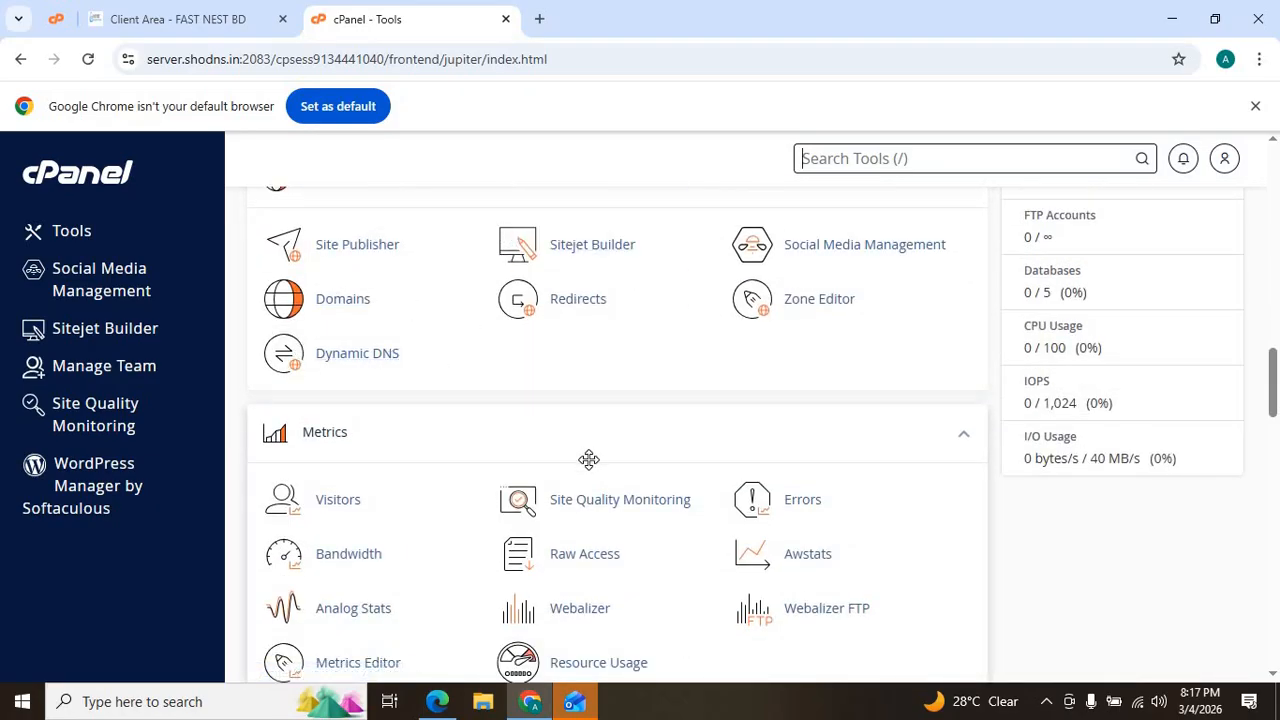
pyautogui.scroll(-2, 586, 455)
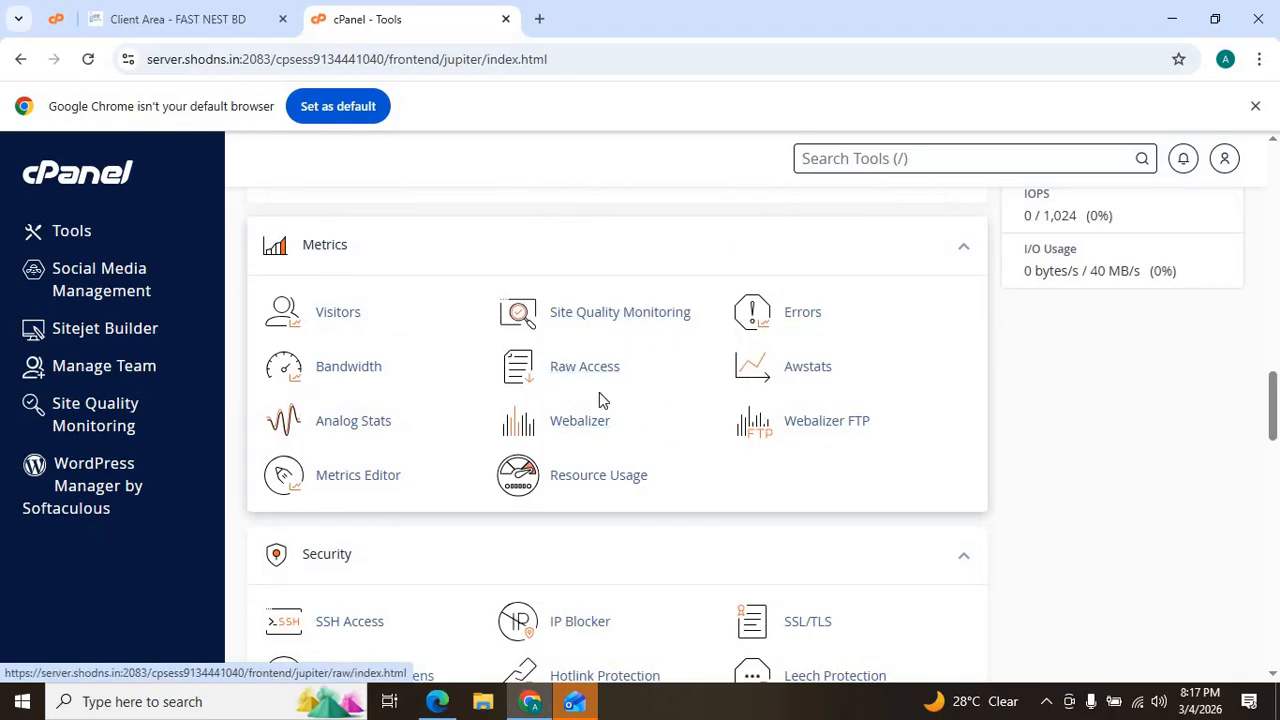
pyautogui.scroll(-2, 600, 400)
pyautogui.scroll(-2, 600, 405)
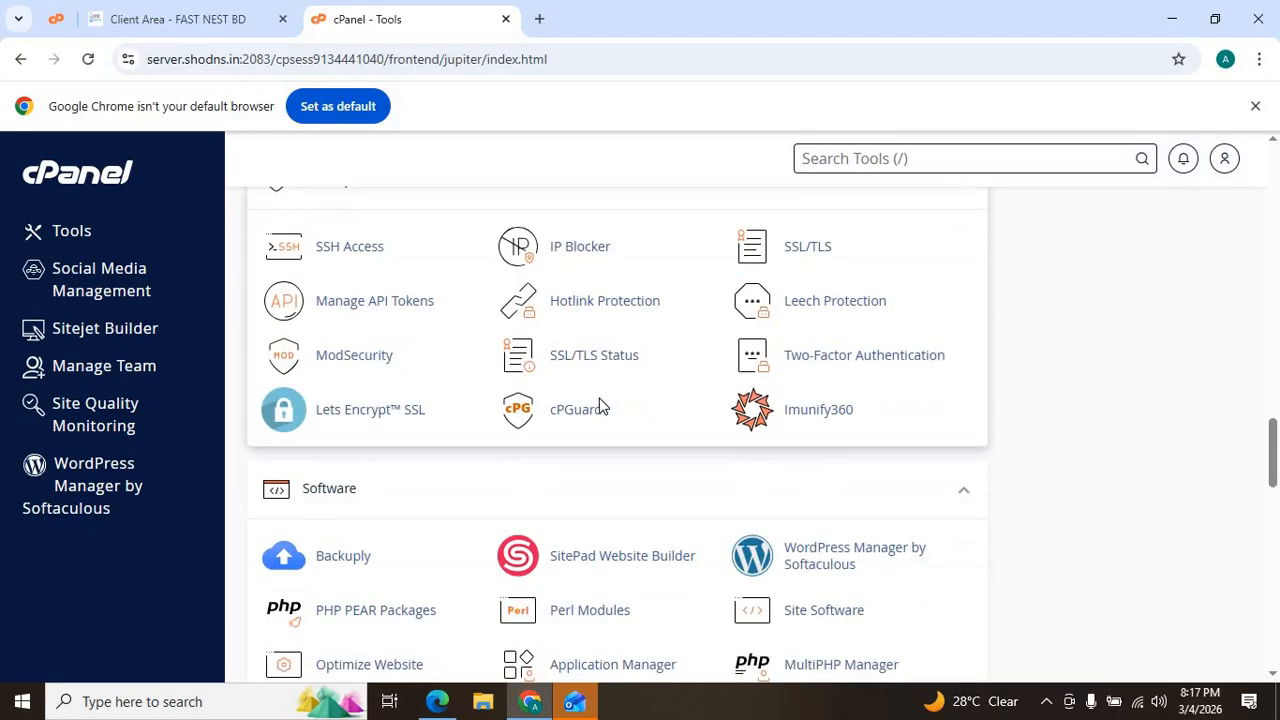
pyautogui.scroll(-2, 729, 457)
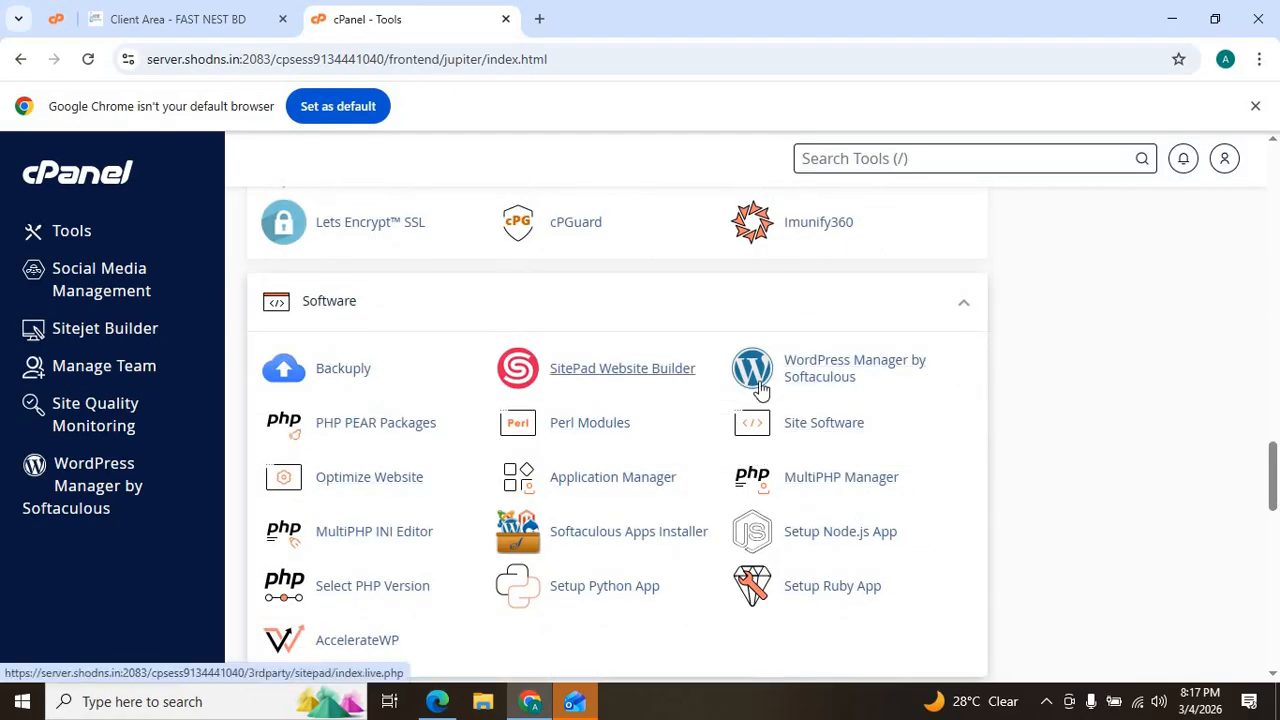
pyautogui.click(829, 381)
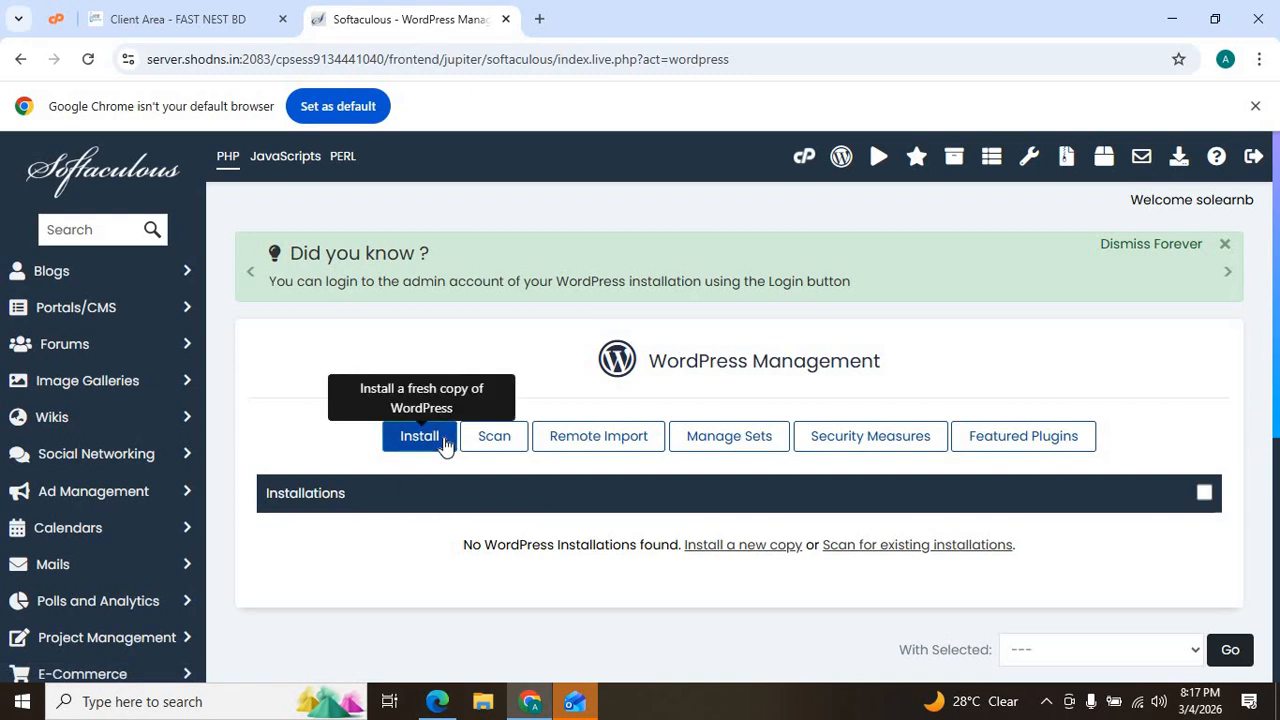
pyautogui.click(1224, 244)
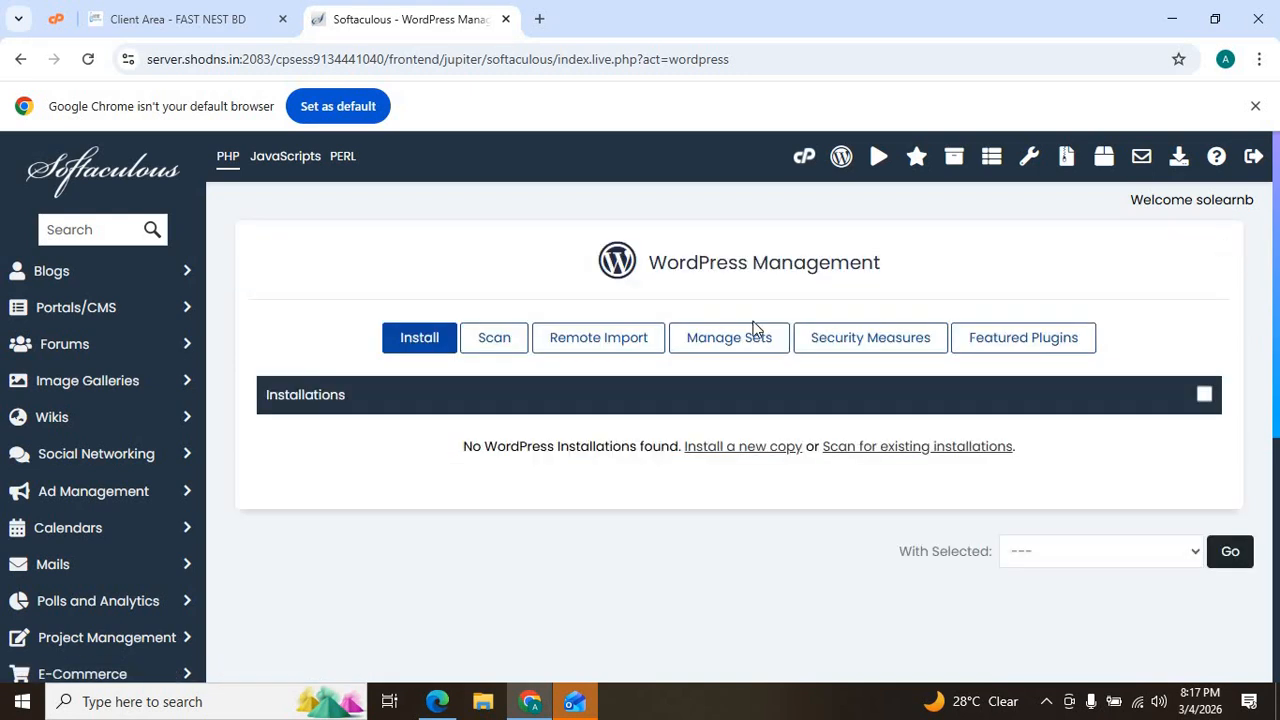
pyautogui.click(432, 342)
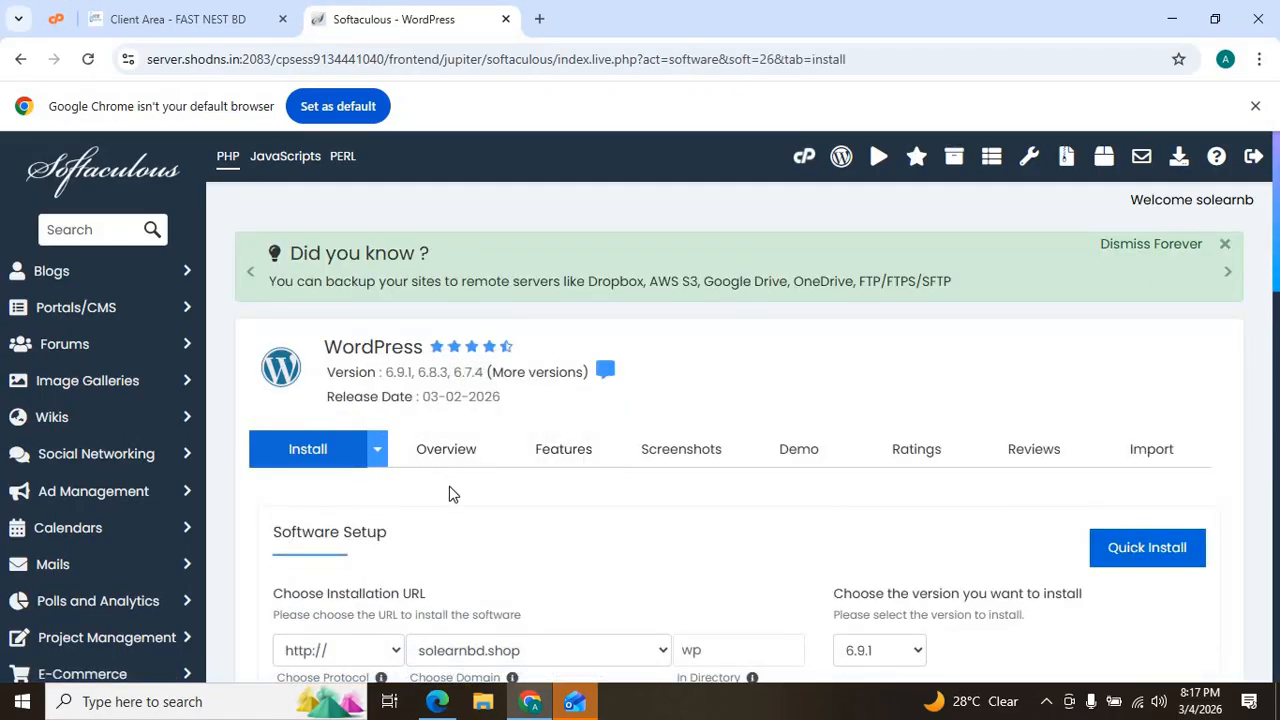
pyautogui.scroll(-1, 449, 494)
pyautogui.moveTo(386, 578)
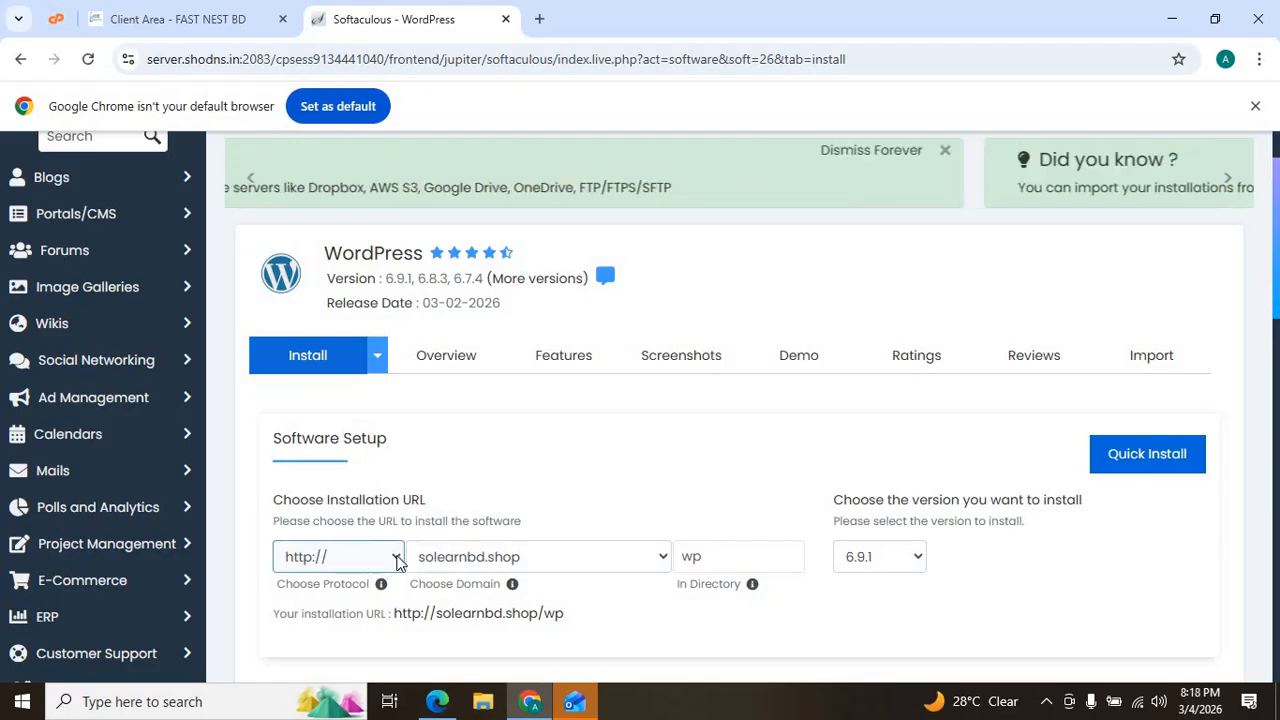
pyautogui.click(396, 562)
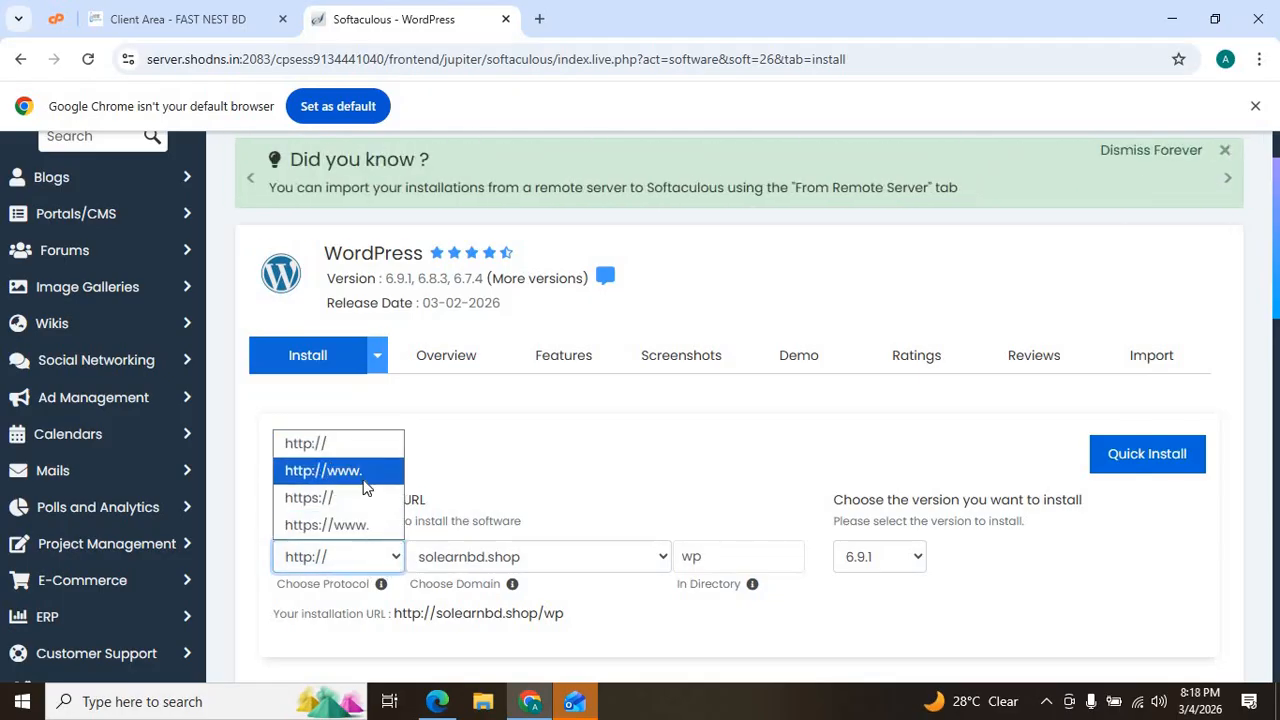
pyautogui.click(310, 499)
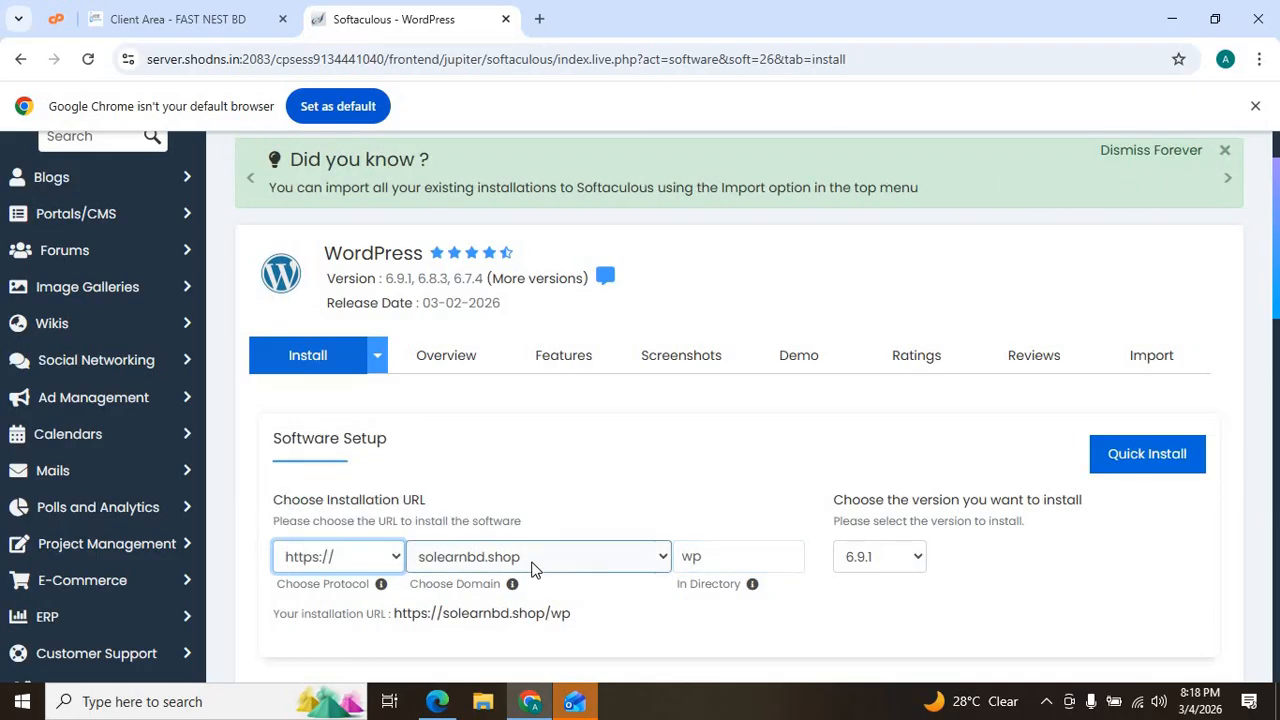
# - Clear 'wp' from In Directory to install at the domain root, keeping version 6.9.1
pyautogui.click(700, 556)
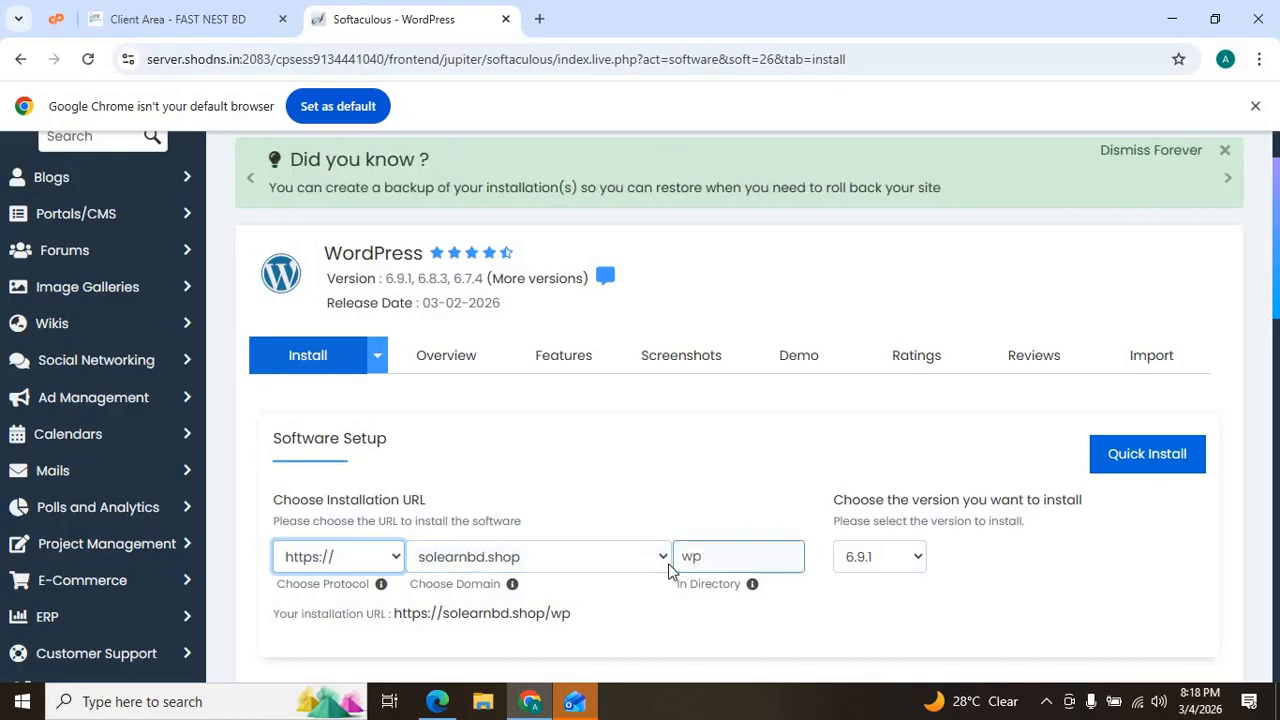
pyautogui.click(723, 556)
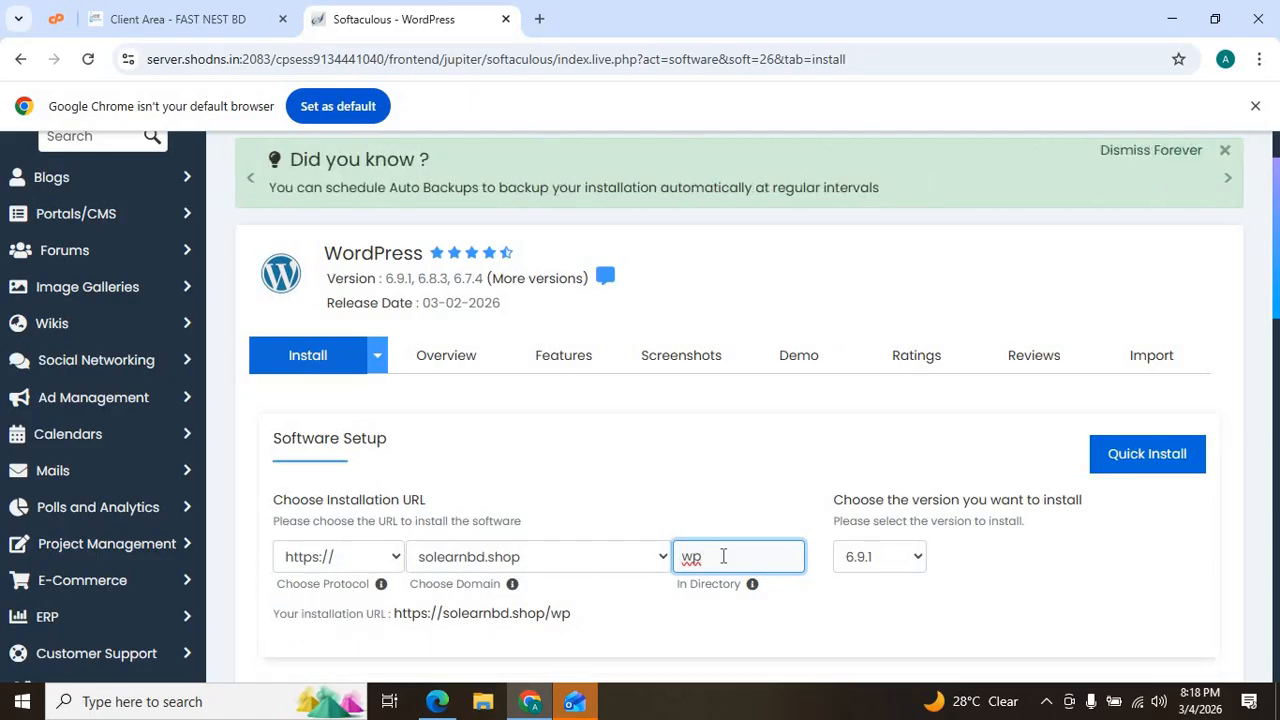
pyautogui.press('BackSpace')
pyautogui.press('BackSpace')
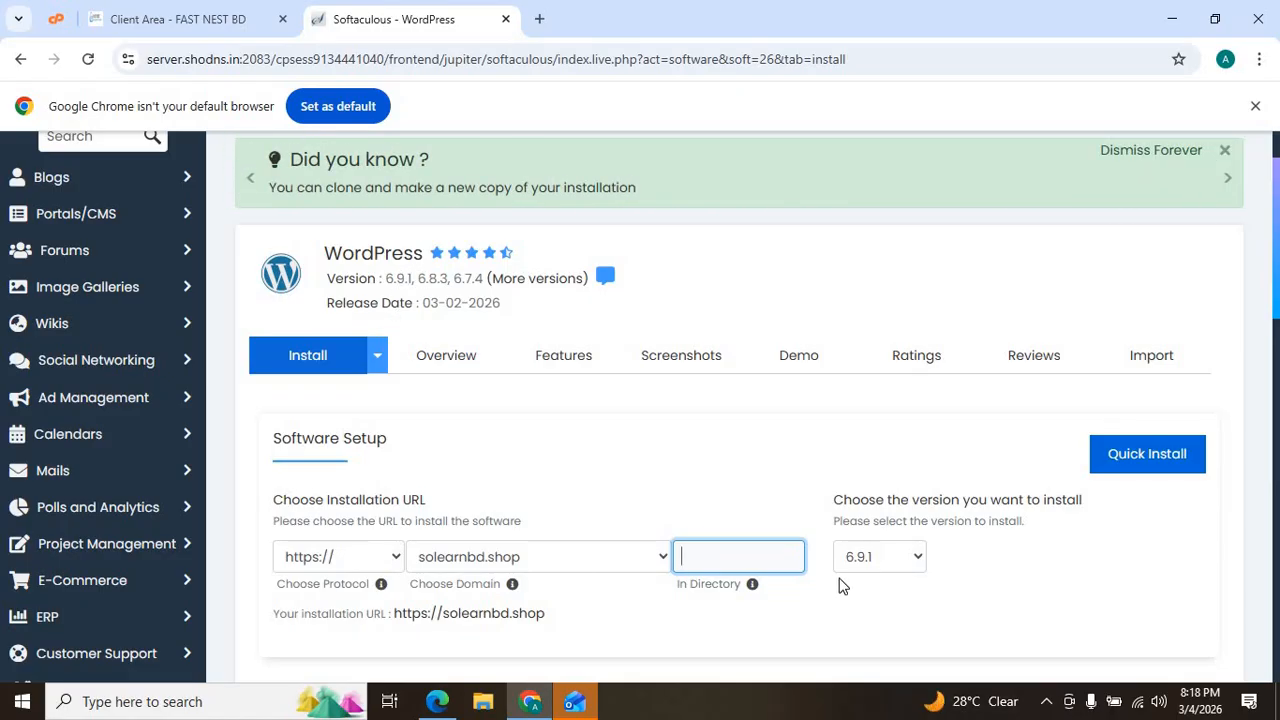
pyautogui.click(918, 557)
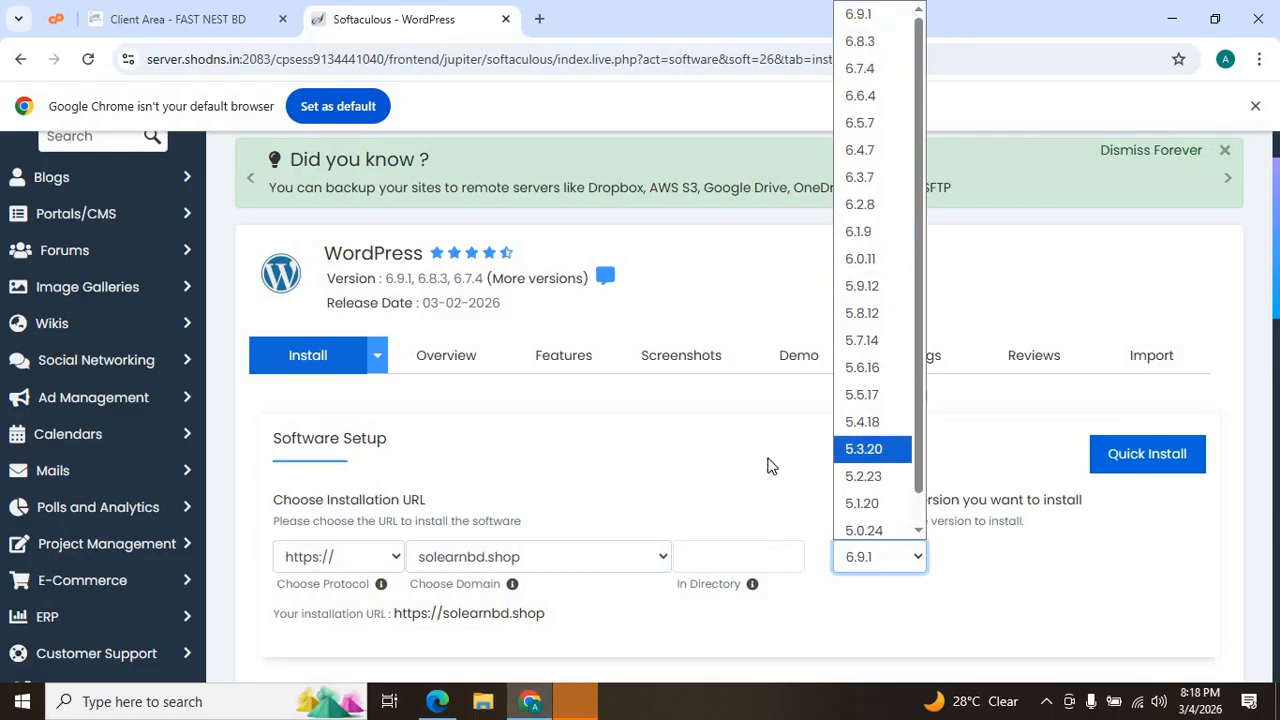
pyautogui.click(686, 480)
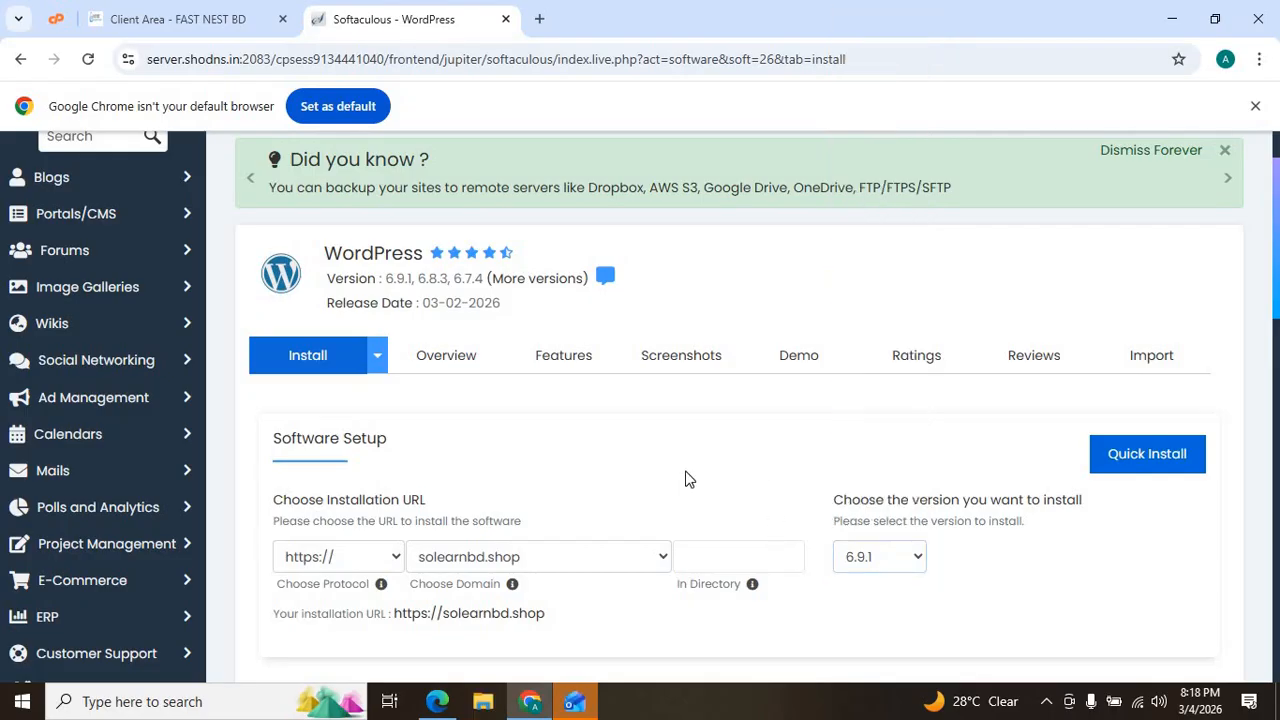
pyautogui.click(903, 557)
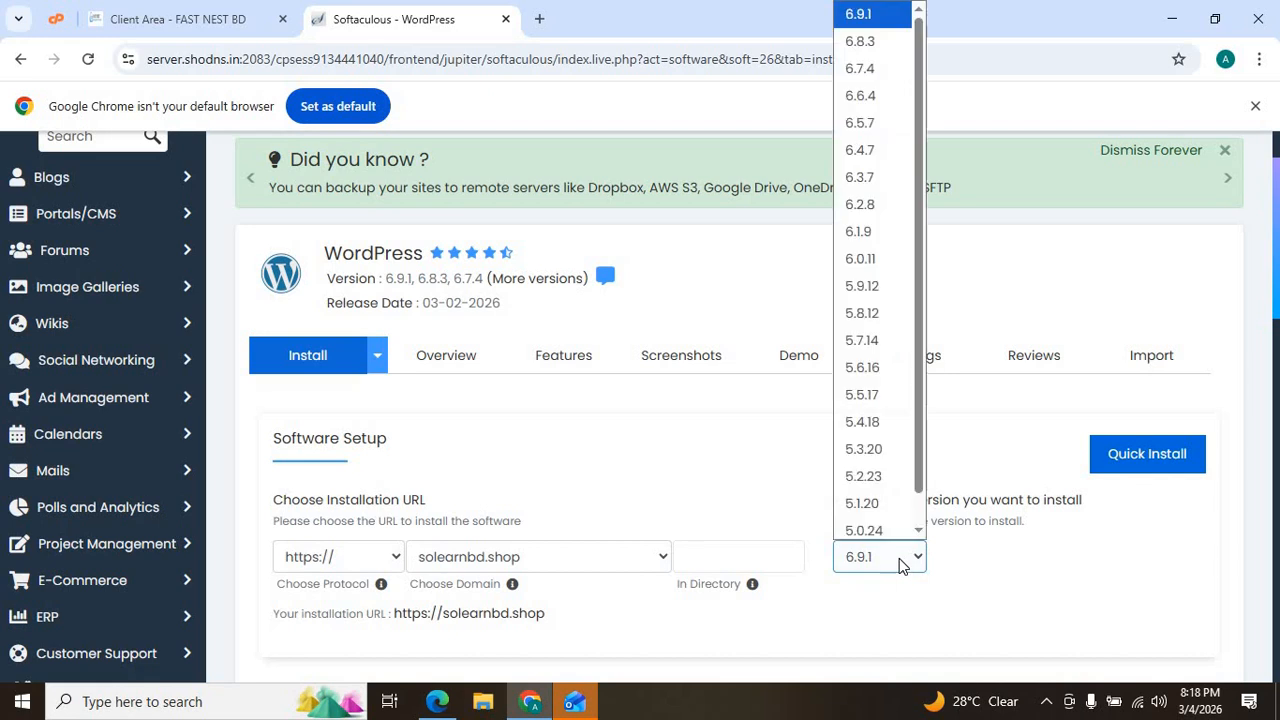
pyautogui.click(870, 7)
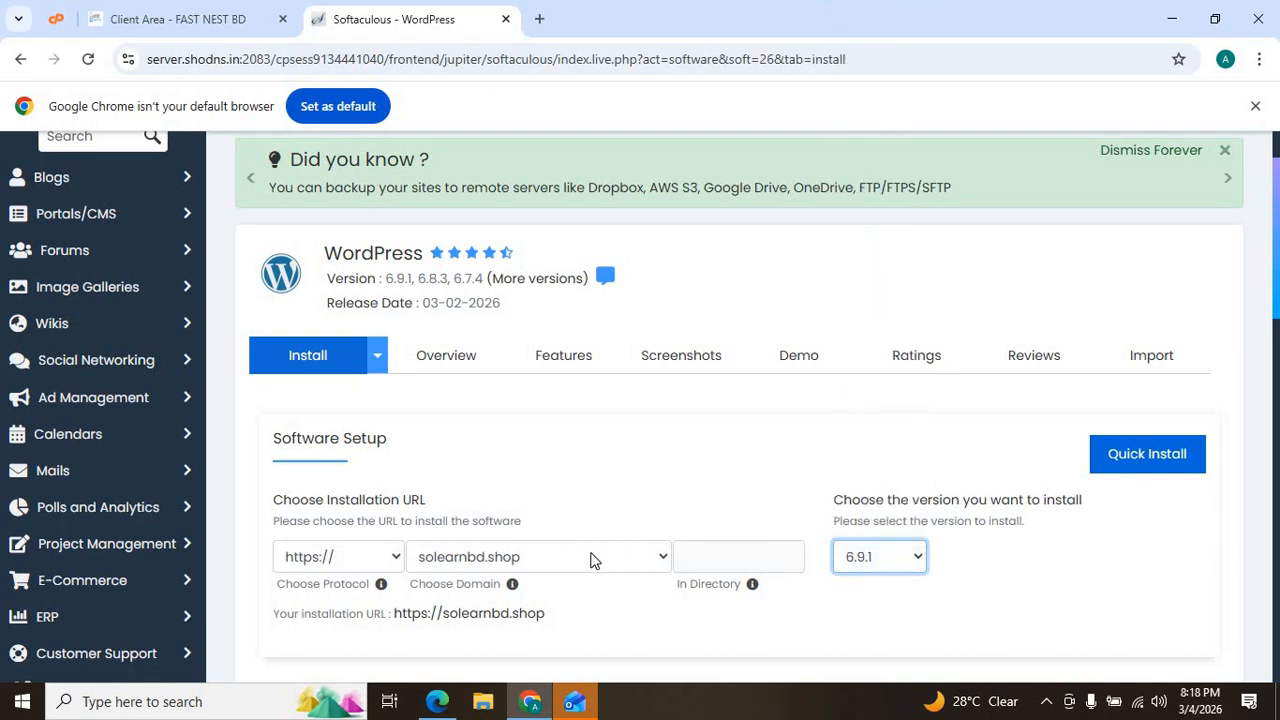
pyautogui.scroll(-2, 603, 535)
pyautogui.scroll(-2, 608, 525)
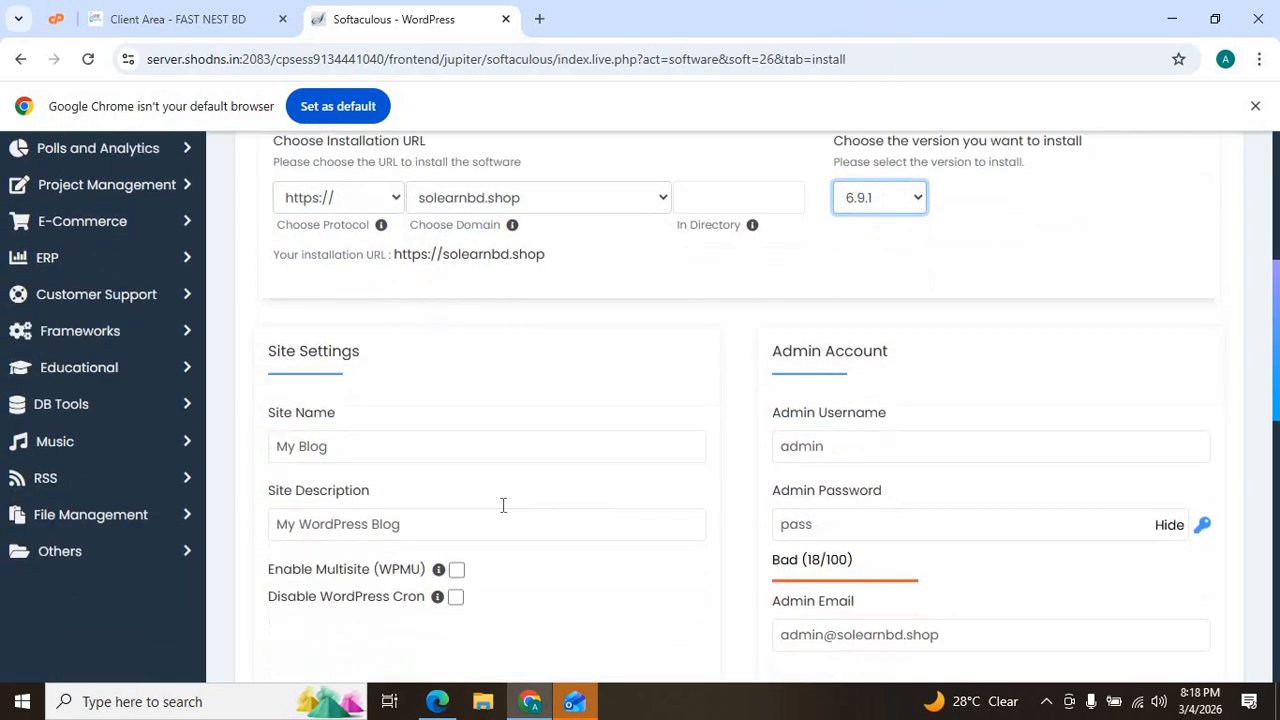
# - Replace the default site description with 'Its a ecomarce website'
pyautogui.click(348, 427)
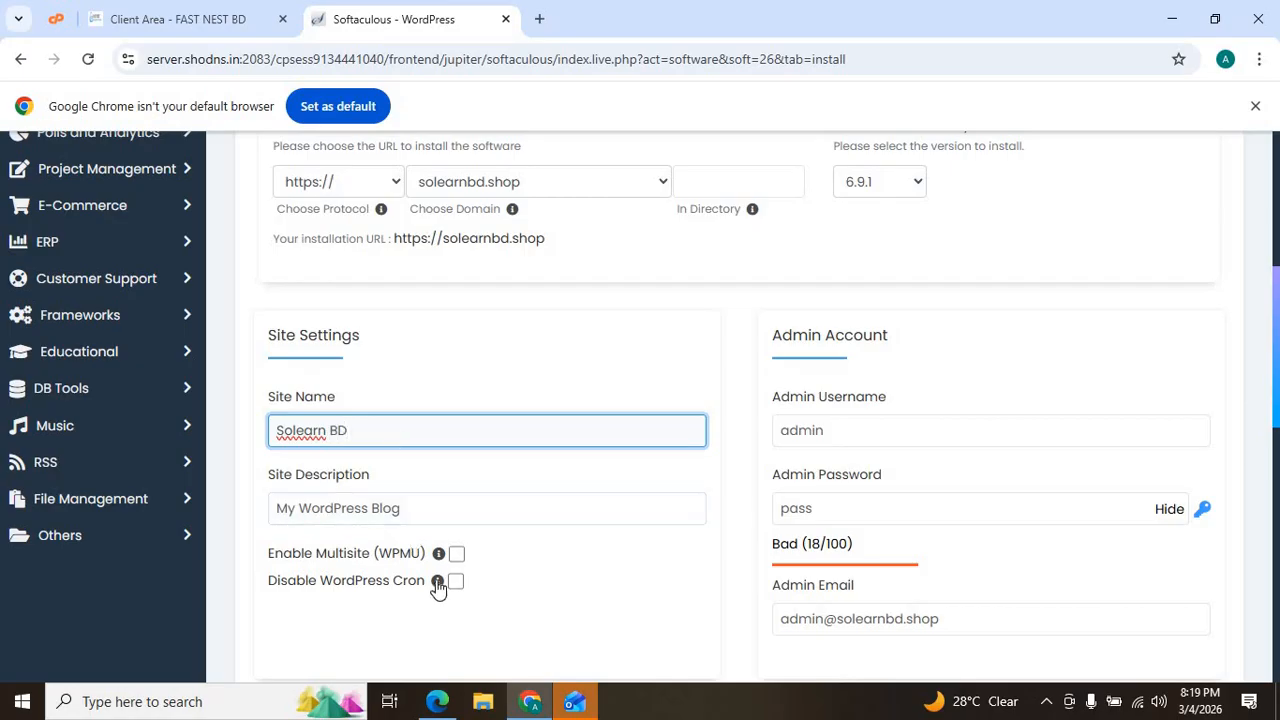
pyautogui.click(428, 512)
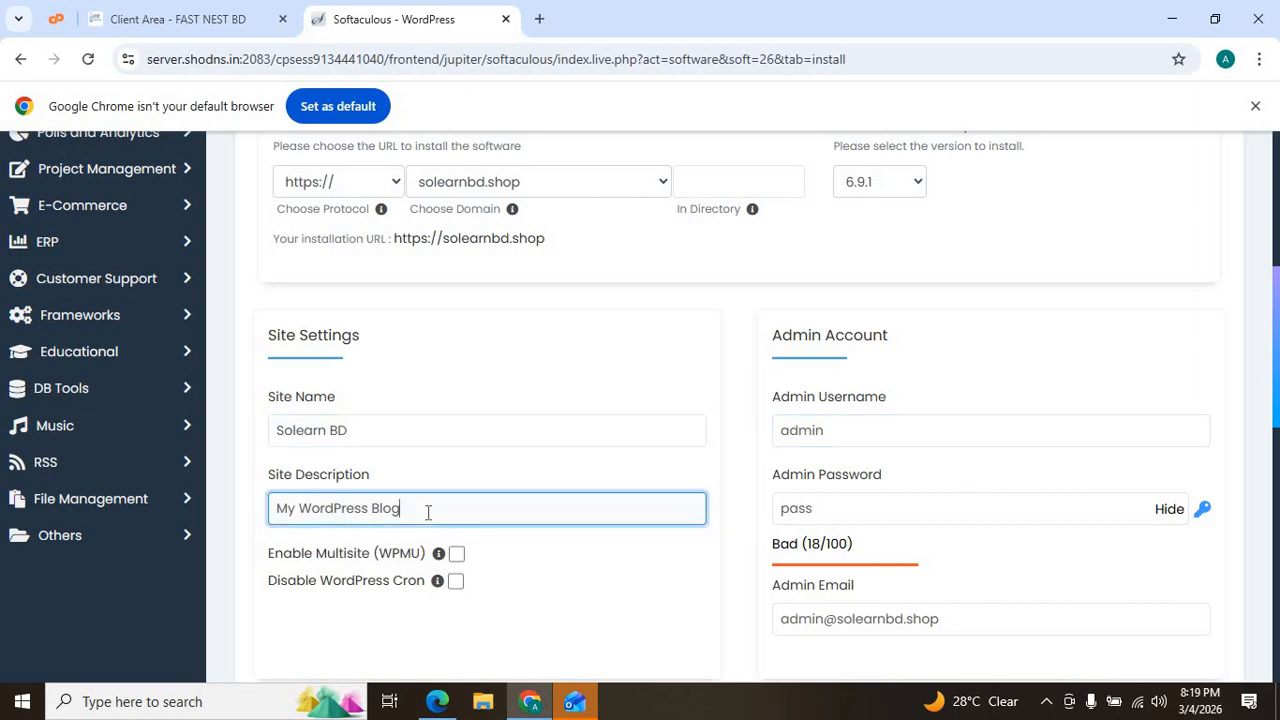
pyautogui.press('BackSpace')
pyautogui.press('BackSpace')
pyautogui.press('BackSpace')
pyautogui.press('BackSpace')
pyautogui.press('BackSpace')
pyautogui.press('BackSpace')
pyautogui.press('BackSpace')
pyautogui.press('BackSpace')
pyautogui.press('BackSpace')
pyautogui.press('BackSpace')
pyautogui.press('BackSpace')
pyautogui.press('BackSpace')
pyautogui.press('BackSpace')
pyautogui.press('BackSpace')
pyautogui.press('BackSpace')
pyautogui.press('BackSpace')
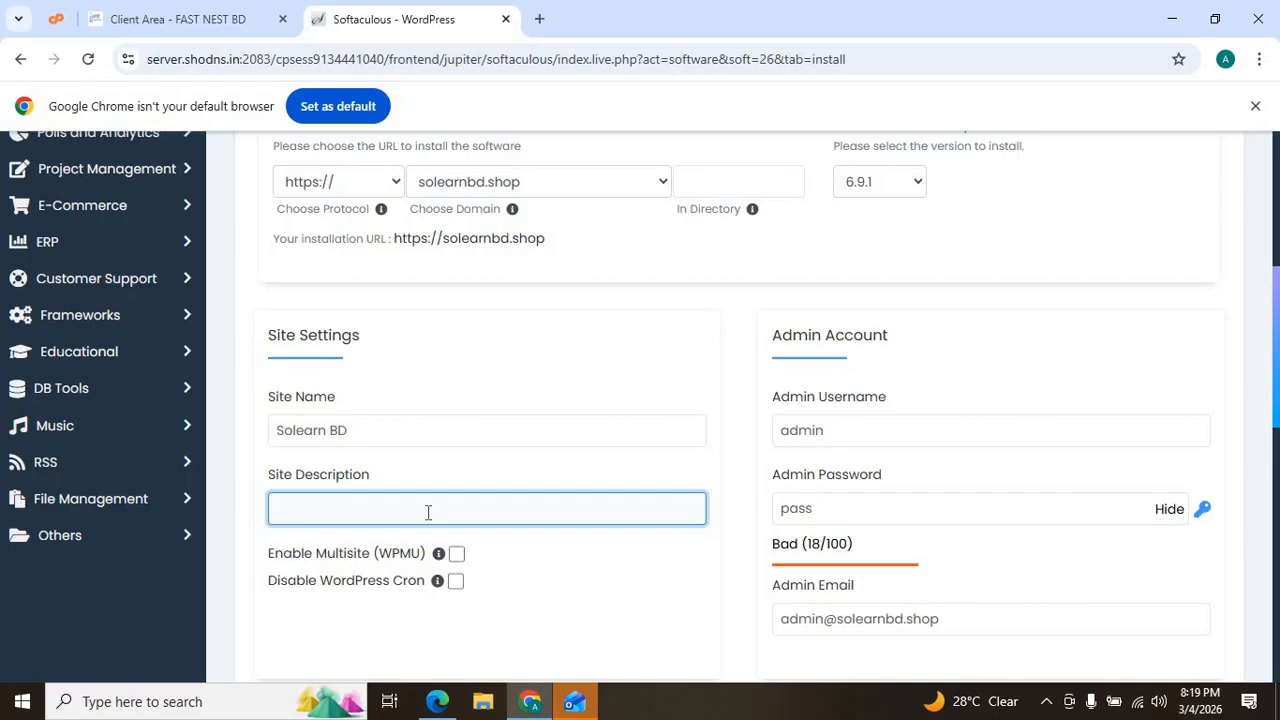
pyautogui.write('Its a ecomarce web')
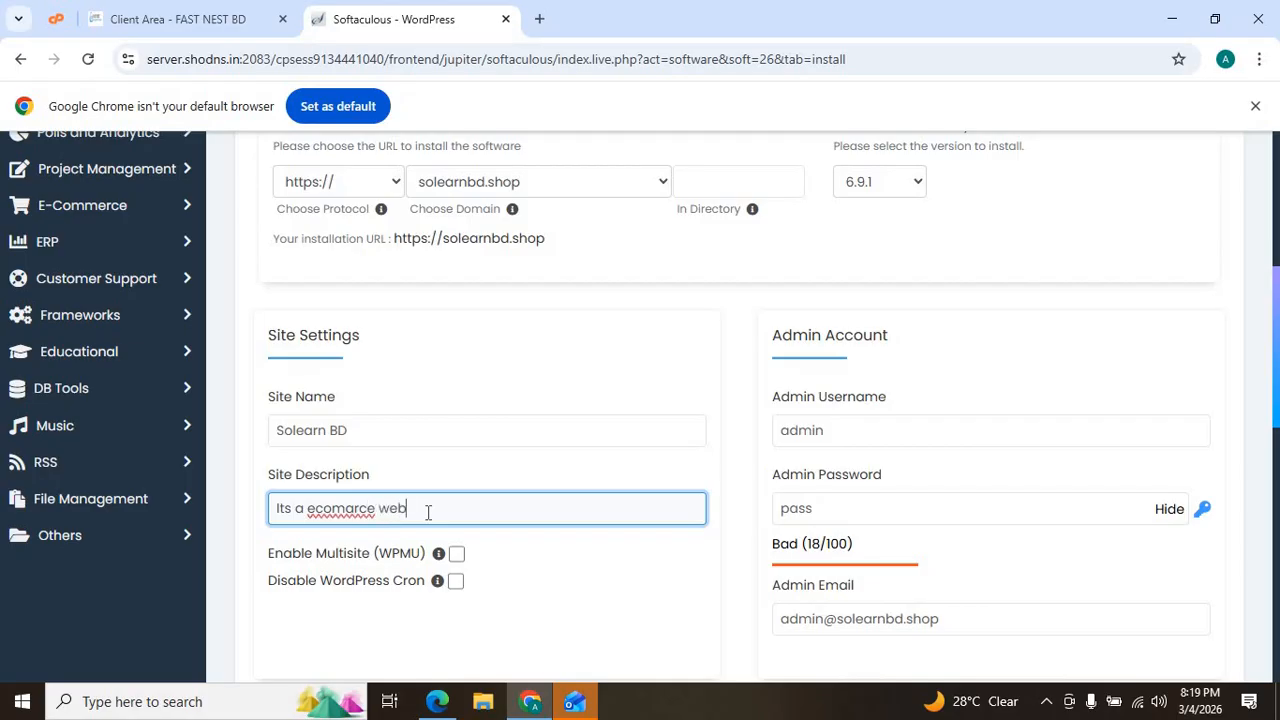
pyautogui.write('site')
# - Correct the description to "It's a ecommerce website" using spell check and an apostrophe
pyautogui.rightClick(348, 510)
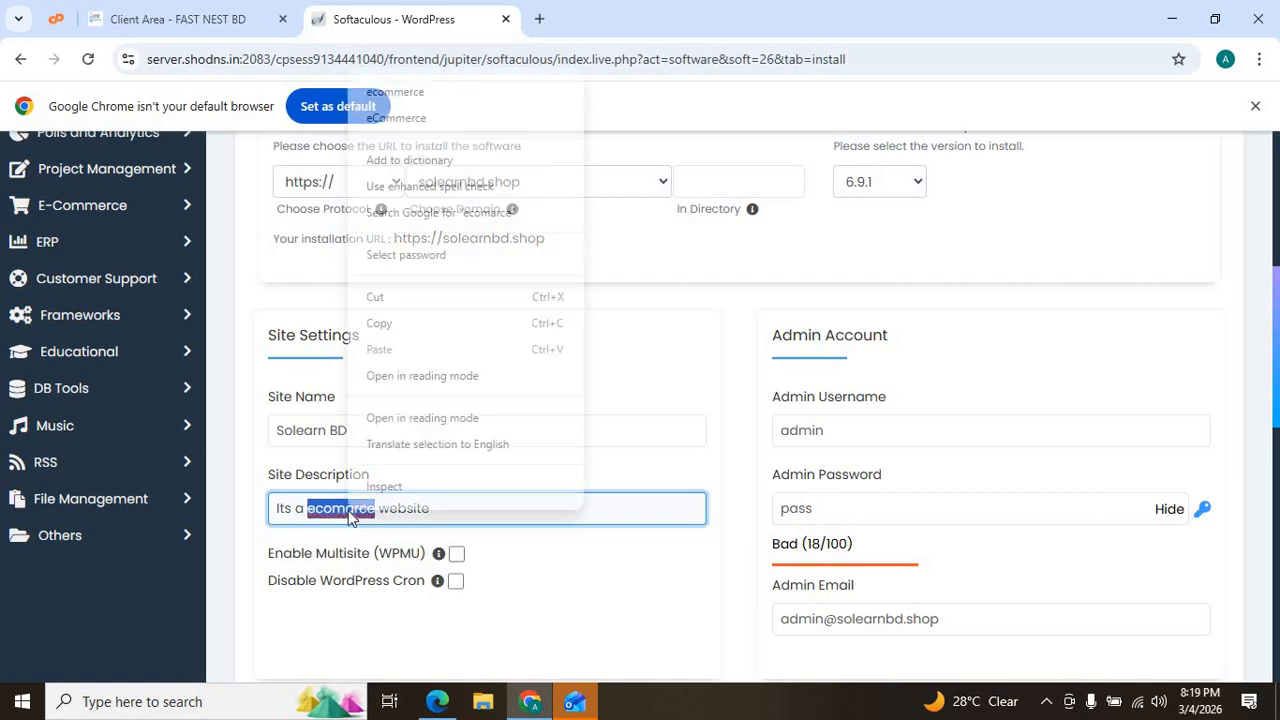
pyautogui.click(414, 97)
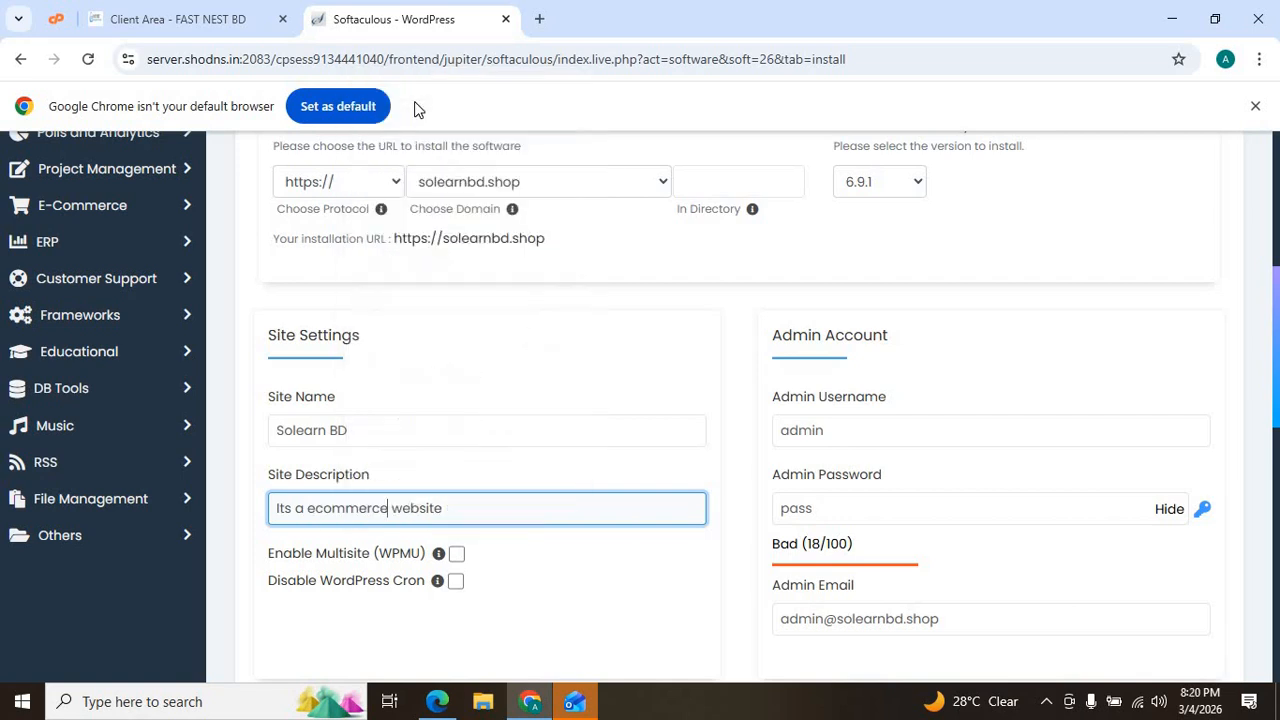
pyautogui.rightClick(287, 509)
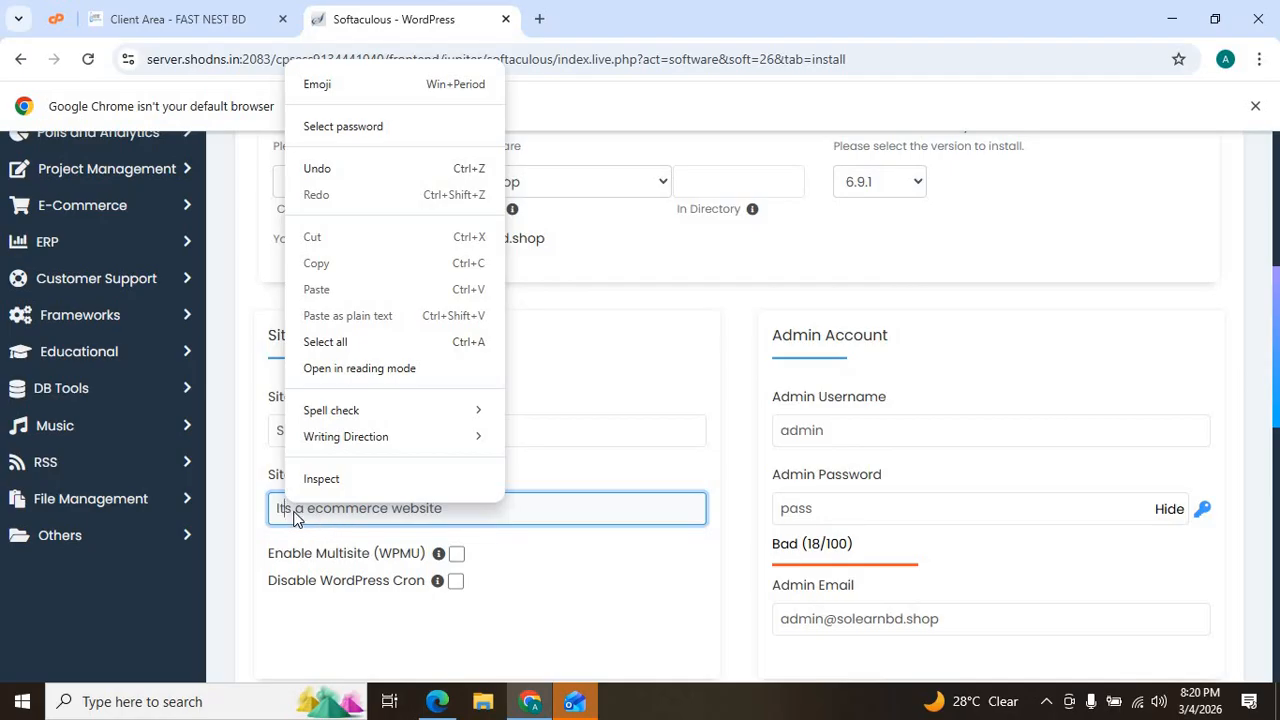
pyautogui.click(286, 510)
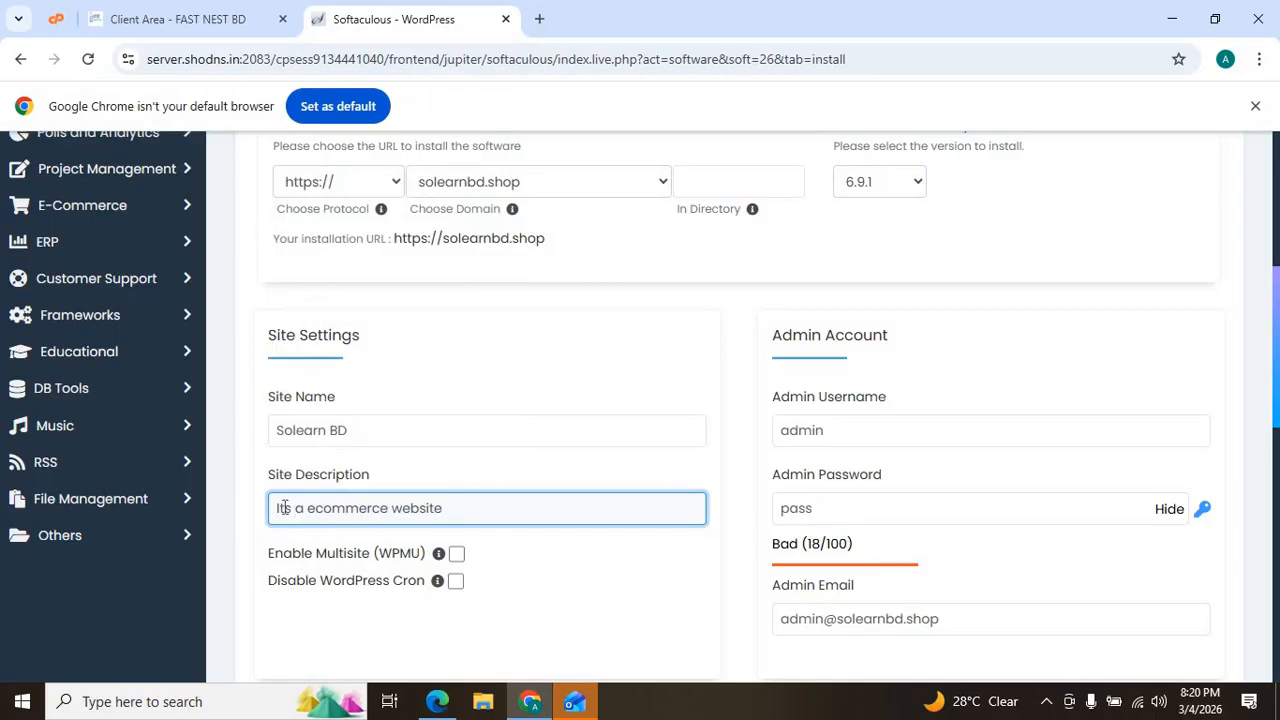
pyautogui.write("'")
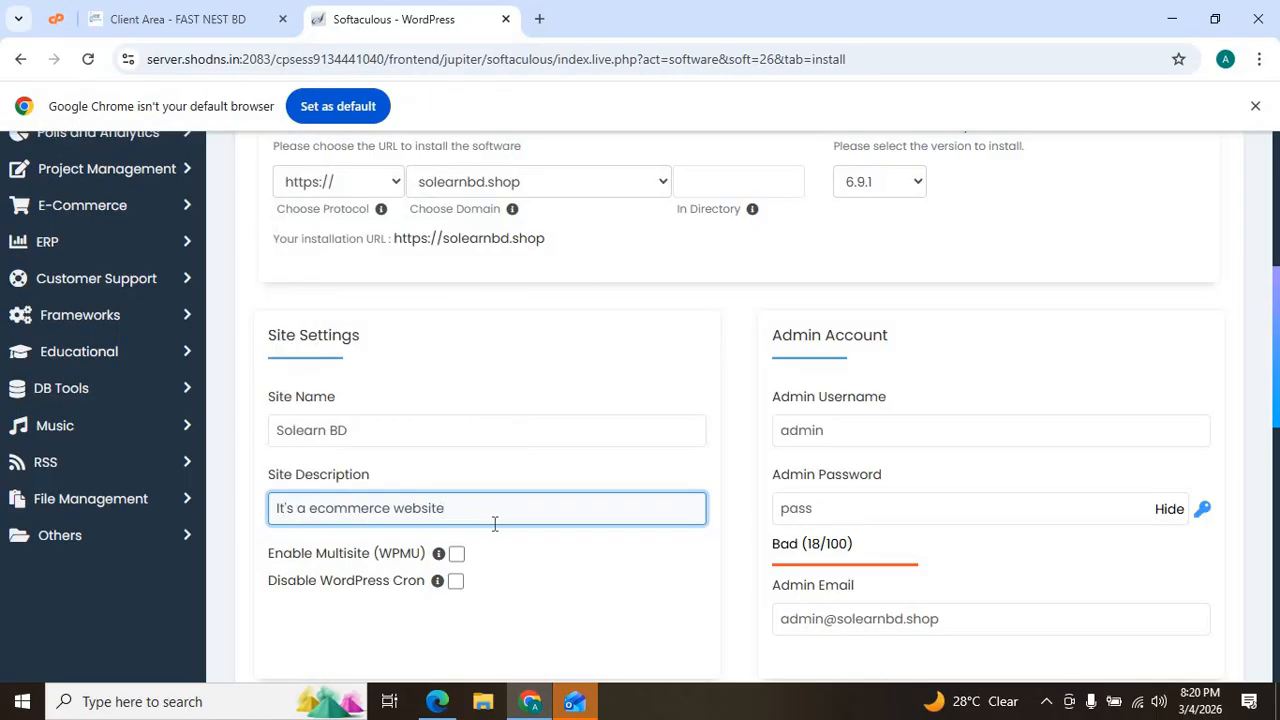
pyautogui.scroll(2, 857, 530)
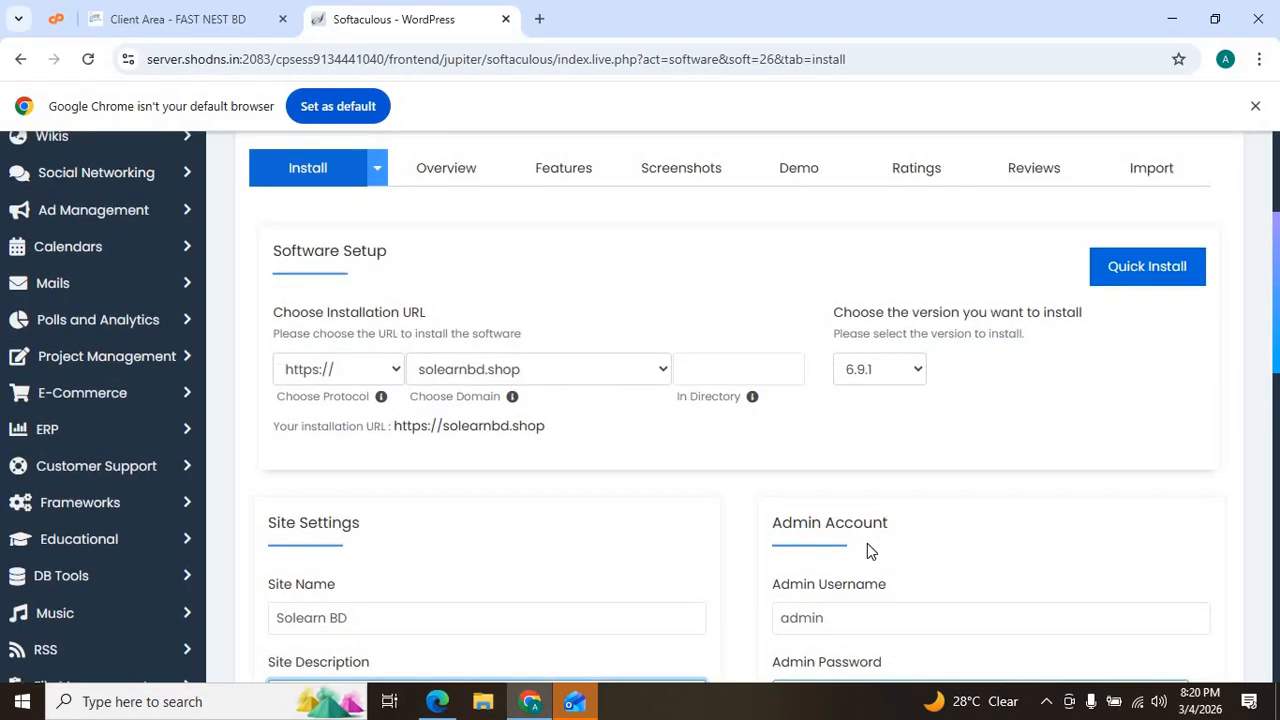
# - Change the admin username to Solearn
pyautogui.scroll(-2, 867, 543)
pyautogui.click(856, 425)
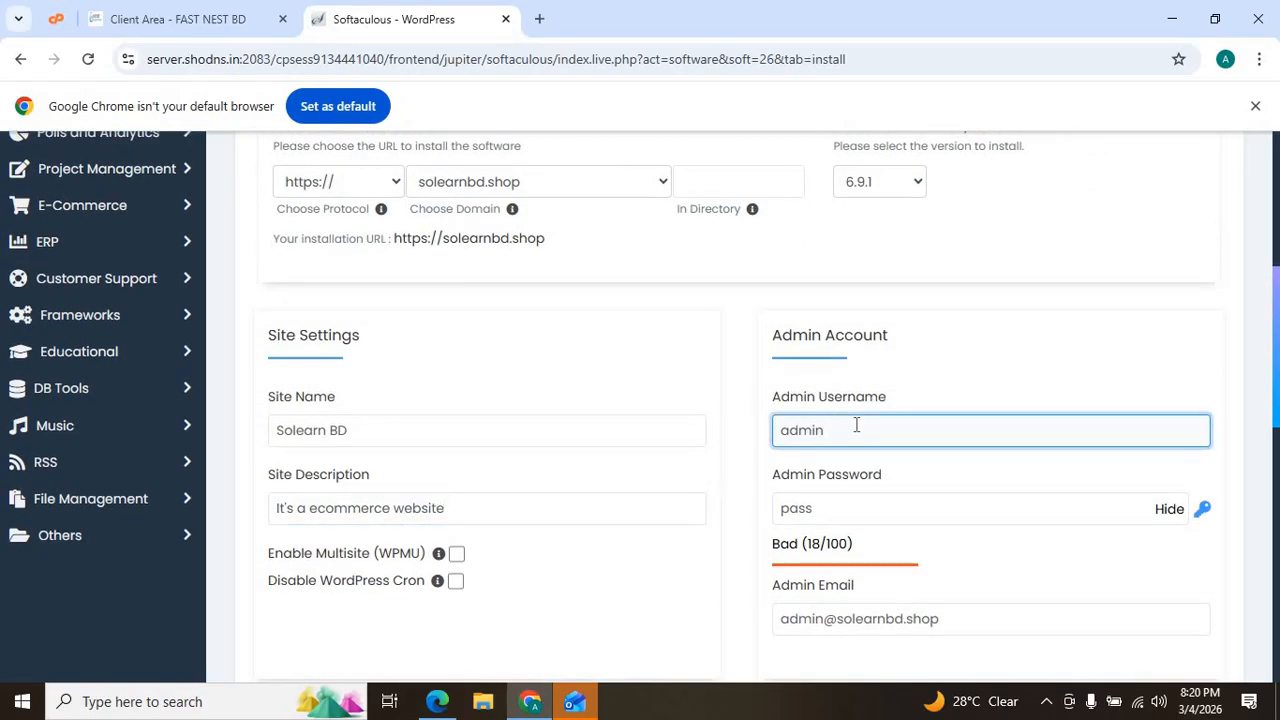
pyautogui.press('BackSpace')
pyautogui.press('BackSpace')
pyautogui.press('BackSpace')
pyautogui.write('earn')
# - Replace the default admin password with a new strong password rated 71/100
pyautogui.click(852, 516)
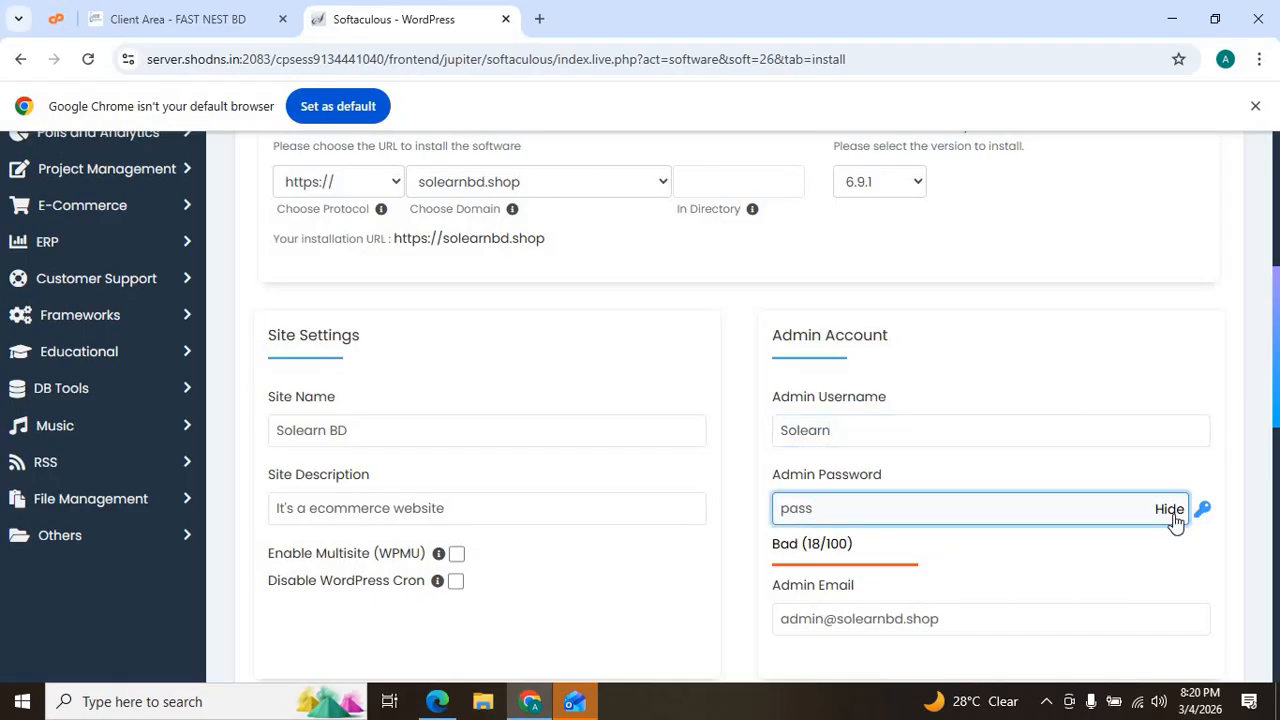
pyautogui.press('BackSpace')
pyautogui.press('BackSpace')
pyautogui.press('BackSpace')
pyautogui.click(1163, 512)
pyautogui.click(810, 510)
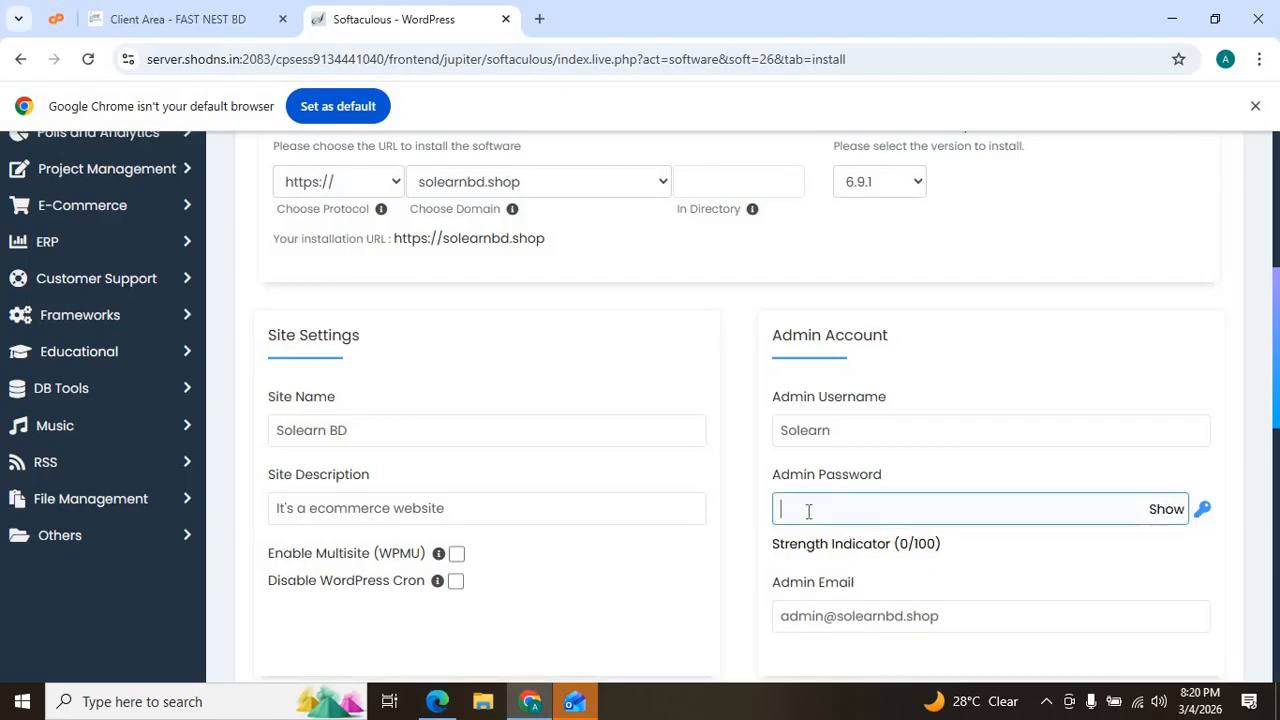
pyautogui.click(1166, 510)
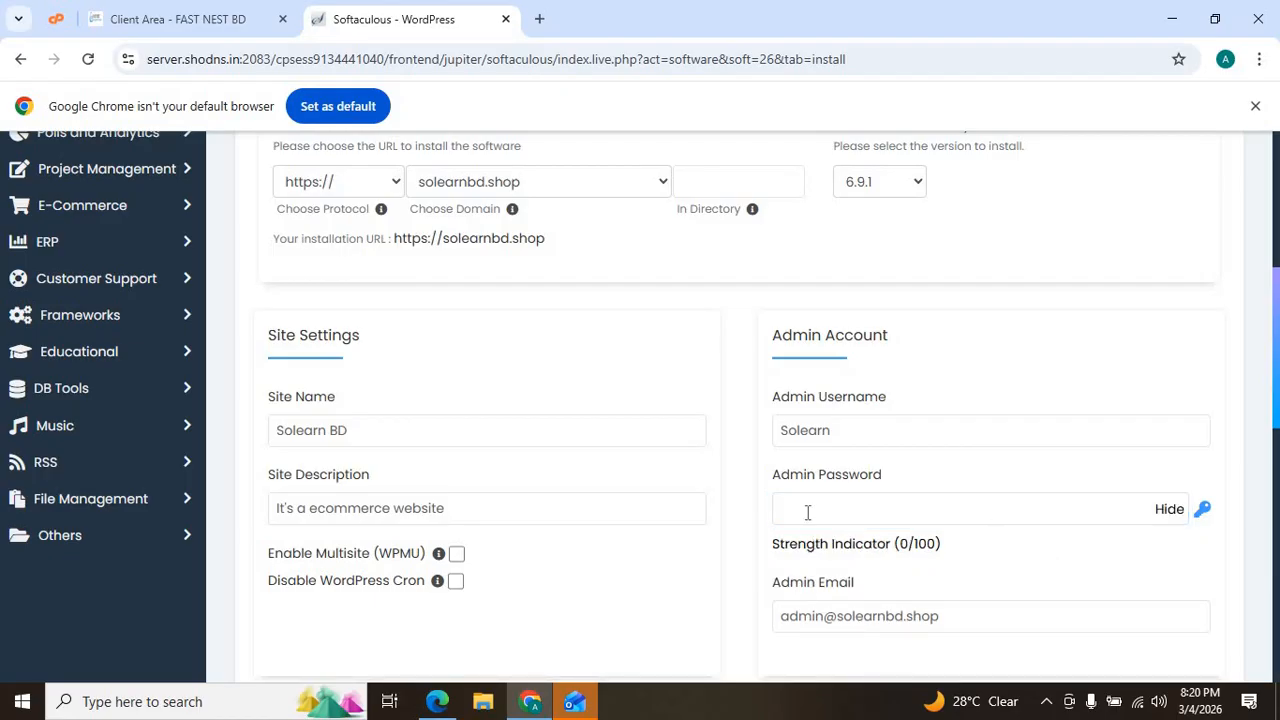
pyautogui.click(797, 512)
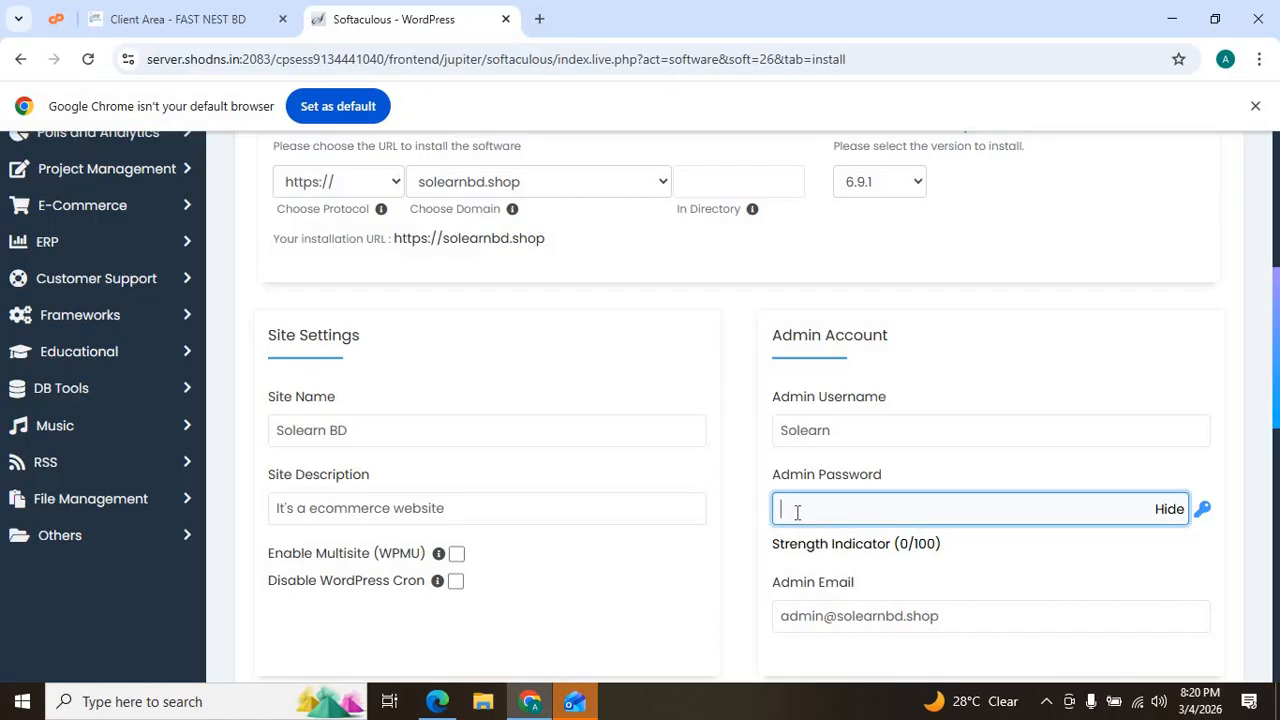
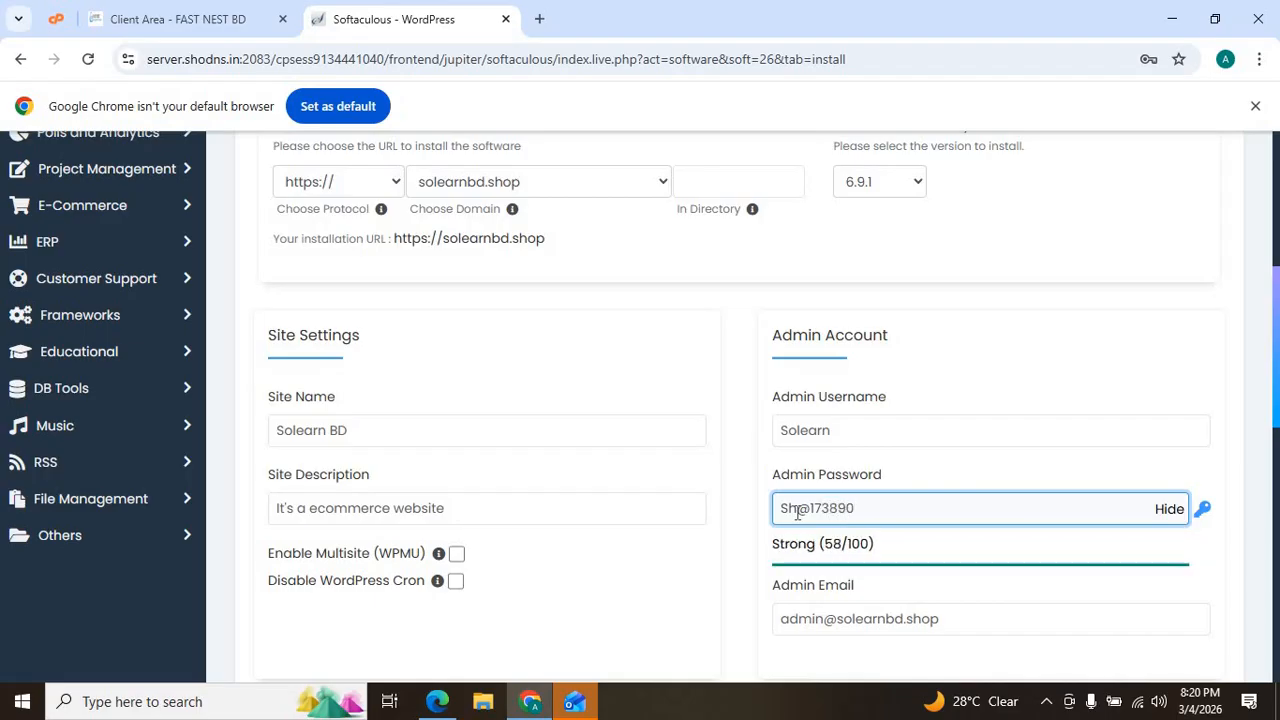
pyautogui.click(1170, 510)
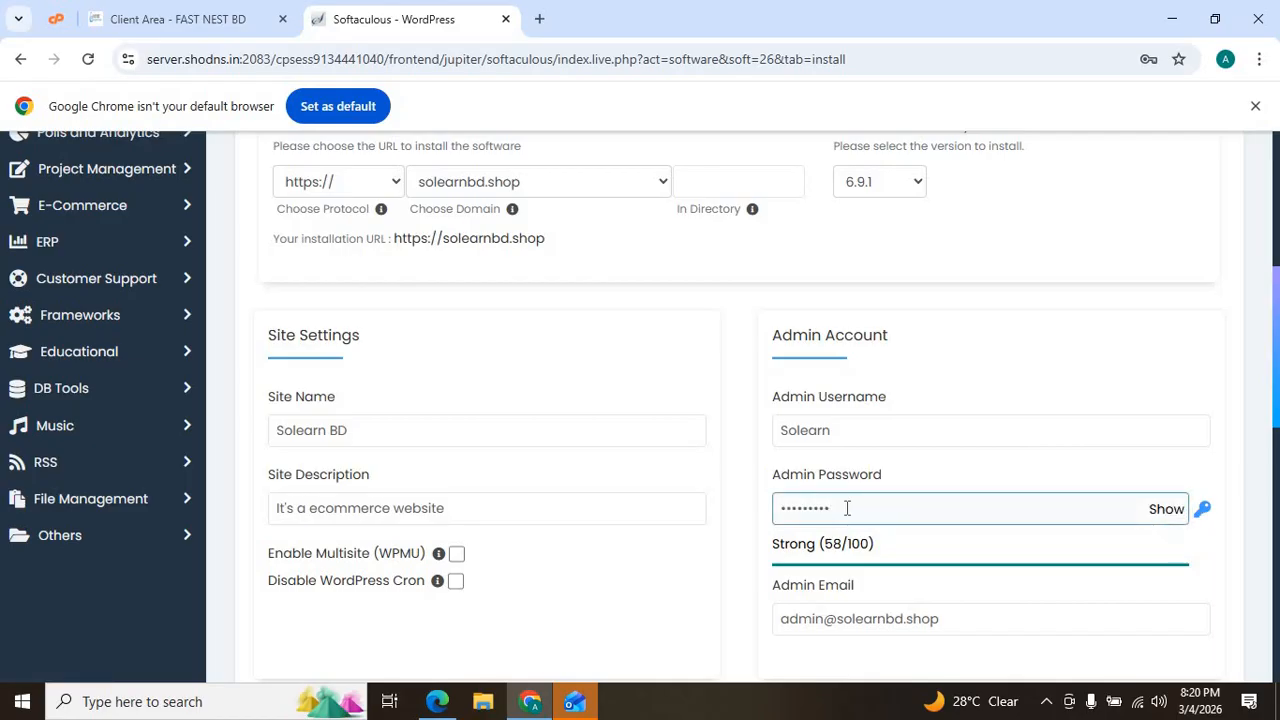
pyautogui.click(847, 508)
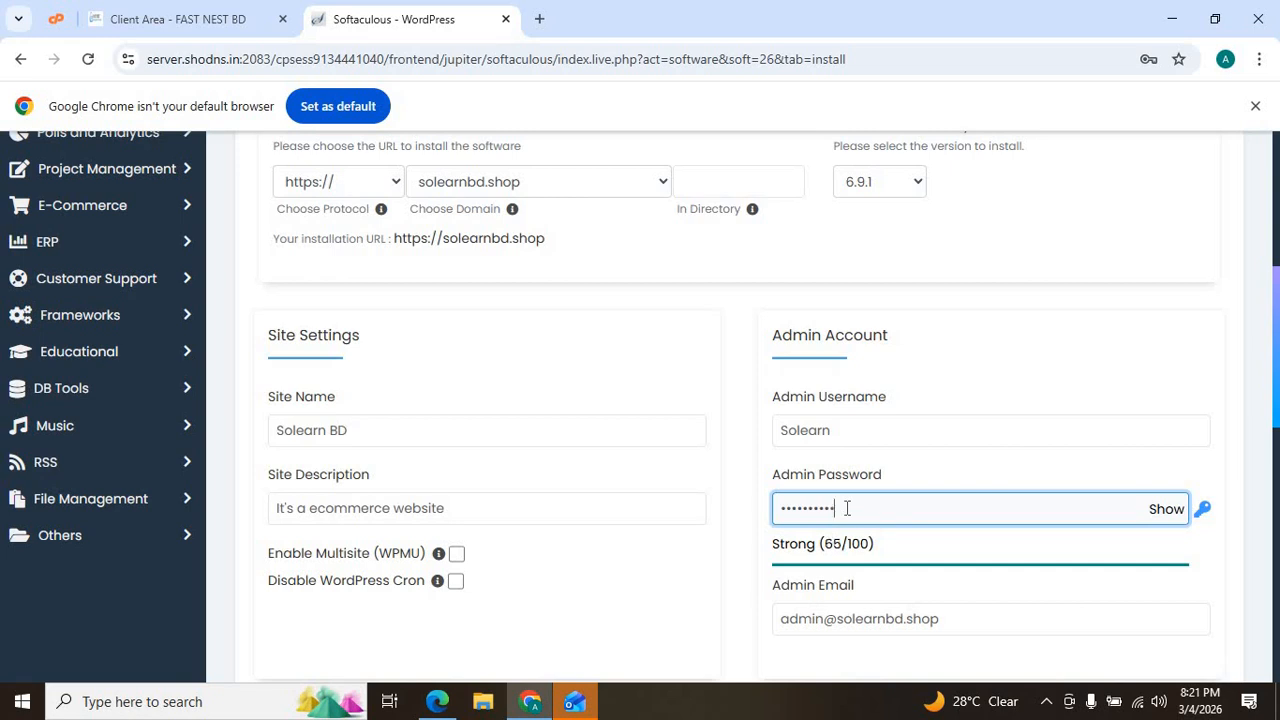
pyautogui.write('1')
pyautogui.scroll(-2, 845, 508)
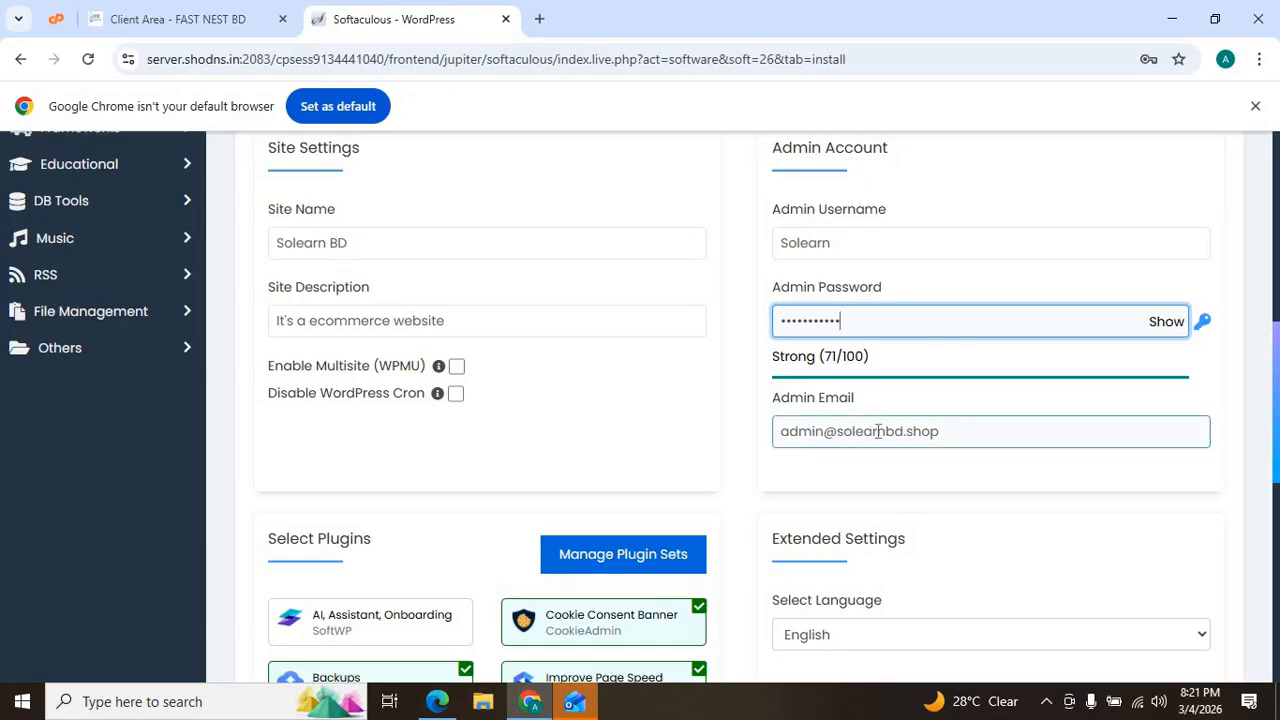
pyautogui.click(840, 433)
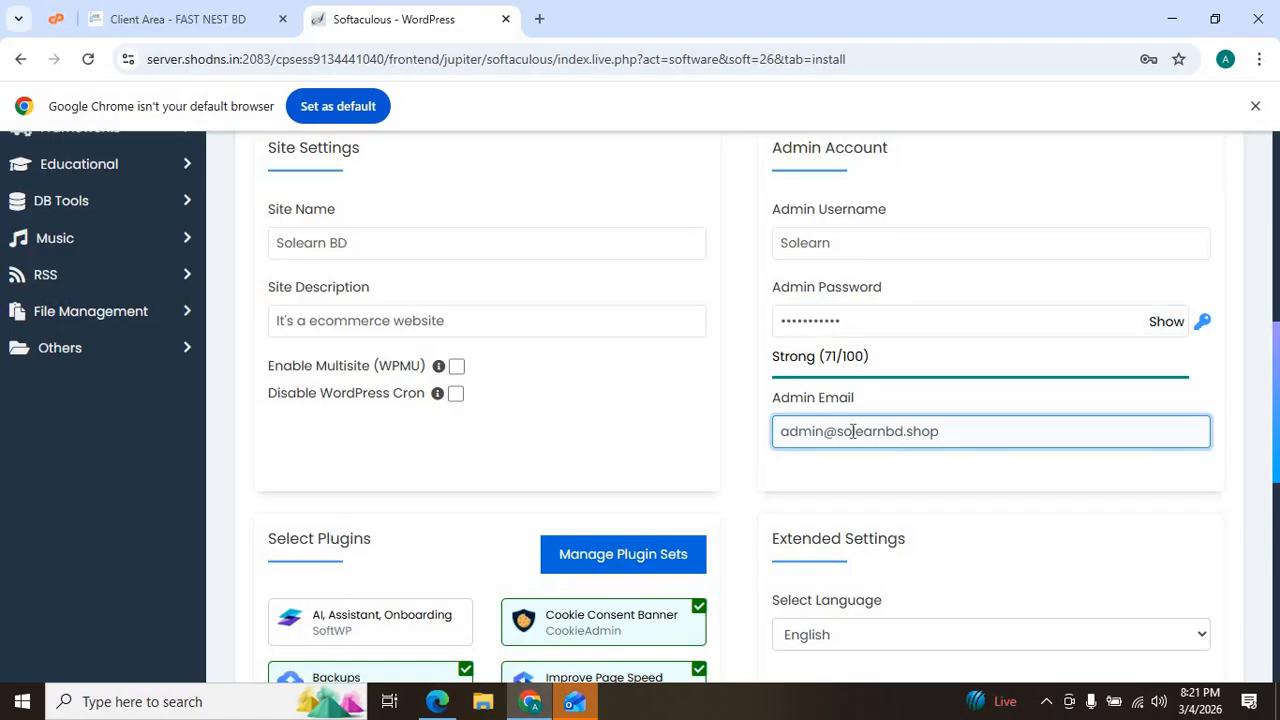
pyautogui.press('BackSpace')
pyautogui.press('BackSpace')
pyautogui.press('BackSpace')
pyautogui.press('BackSpace')
pyautogui.press('BackSpace')
pyautogui.press('BackSpace')
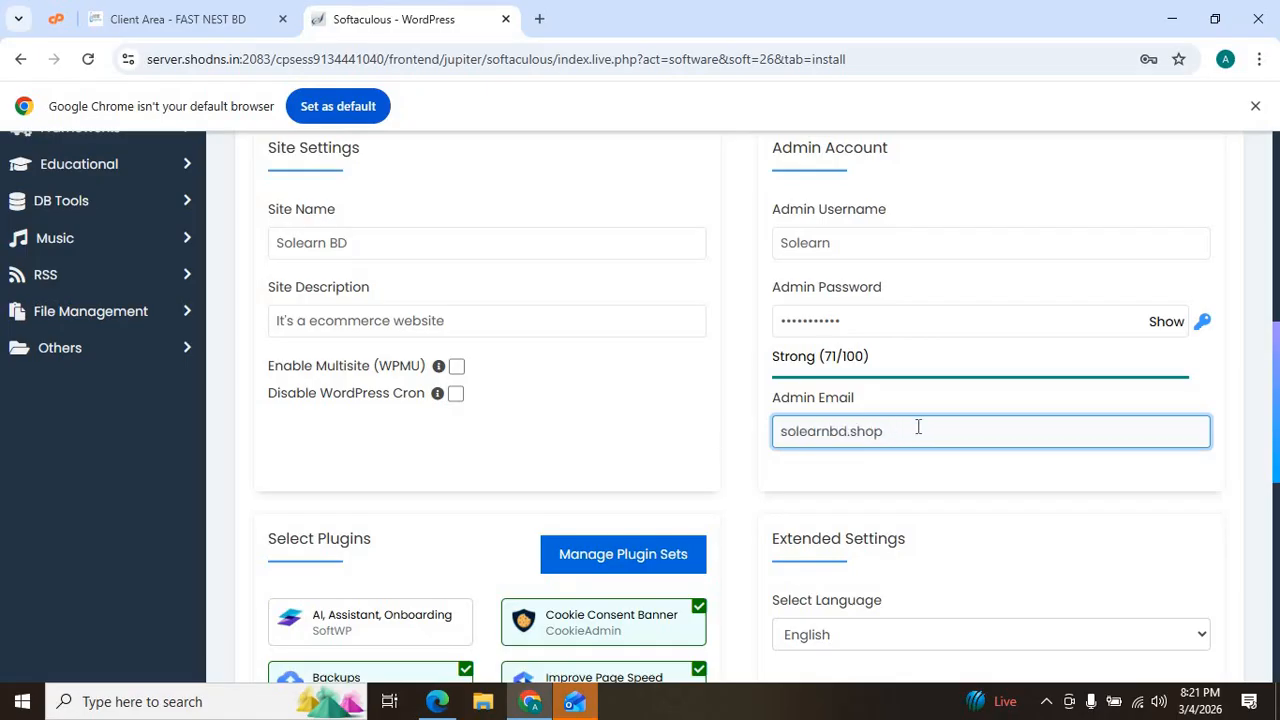
pyautogui.click(918, 427)
pyautogui.press('BackSpace')
pyautogui.press('BackSpace')
pyautogui.write('@gmail.com')
pyautogui.scroll(-1, 828, 464)
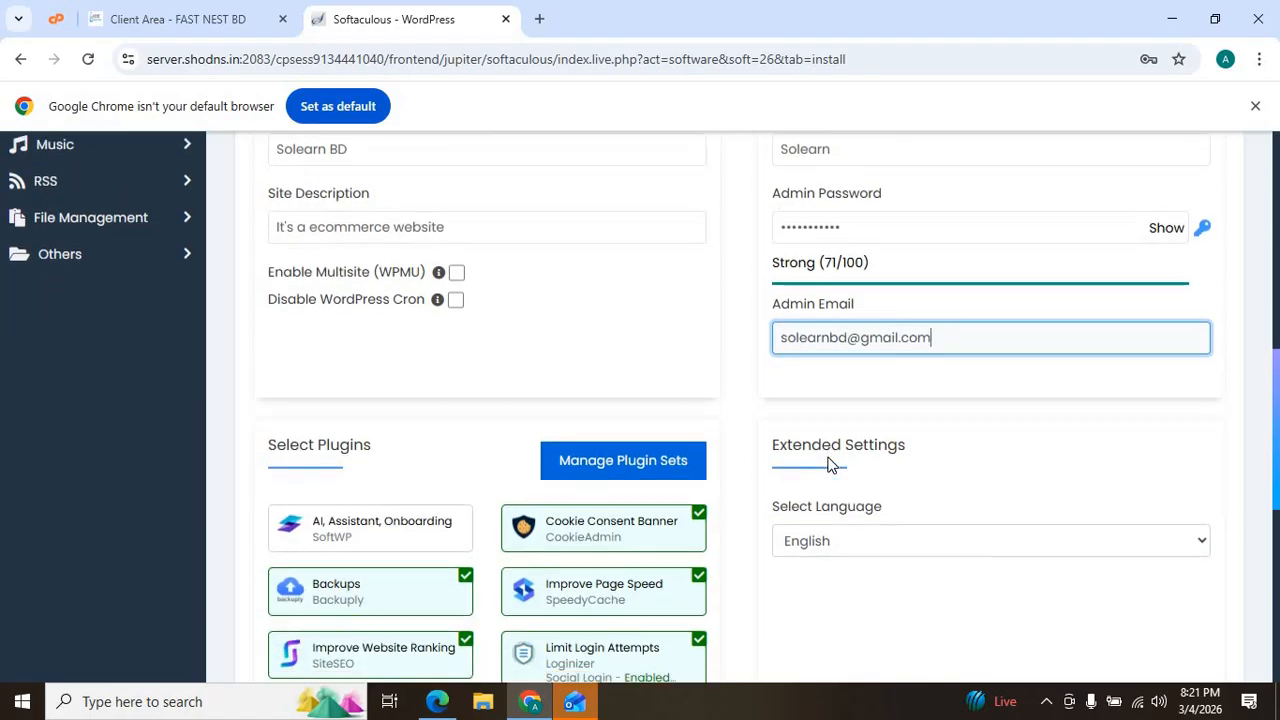
# - Deselect all seven optional plugins, including Cookie Consent, Backups, SMTP, Pagelayer and Limit Login Attempts
pyautogui.scroll(-3, 790, 420)
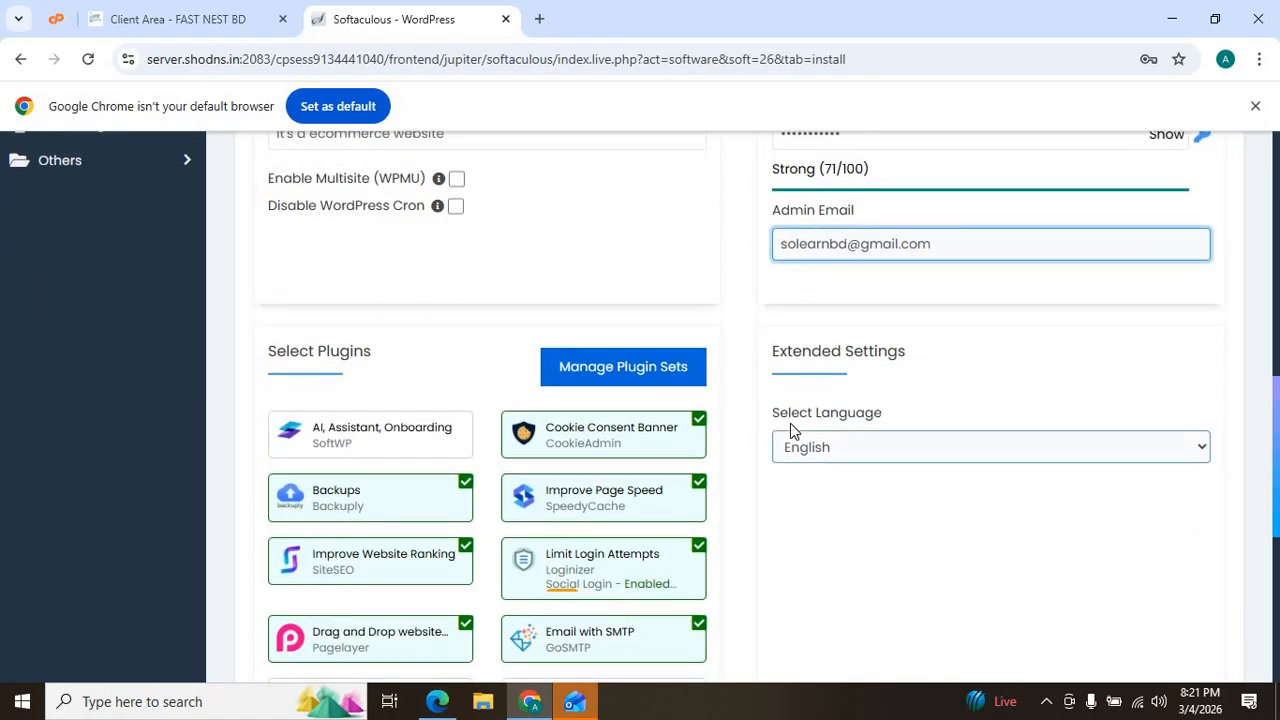
pyautogui.scroll(-2, 790, 423)
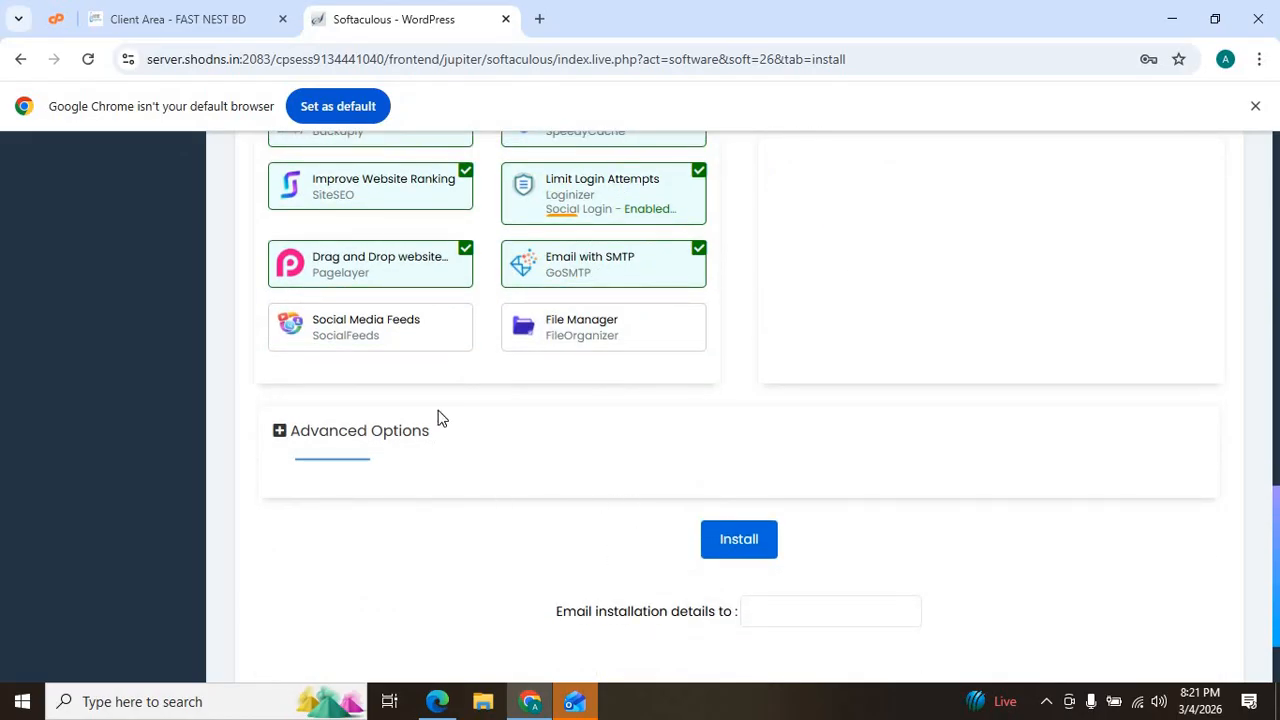
pyautogui.scroll(1, 440, 400)
pyautogui.moveTo(524, 358)
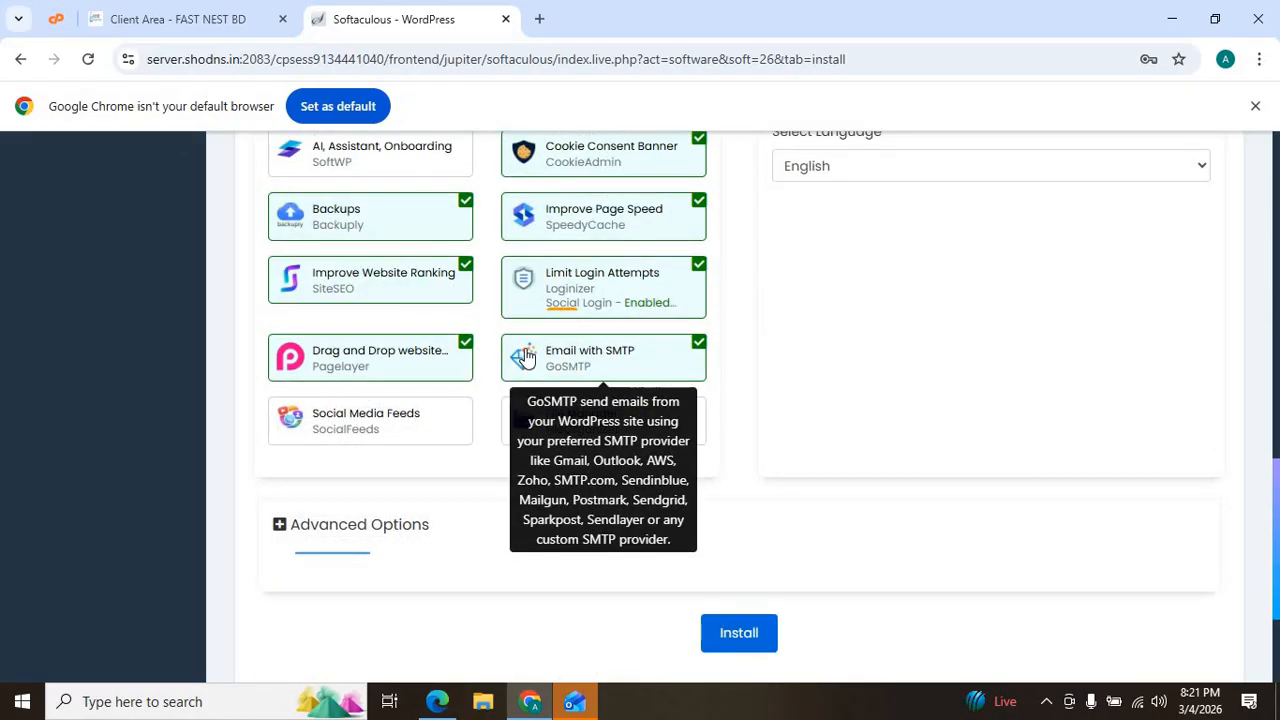
pyautogui.scroll(1, 524, 358)
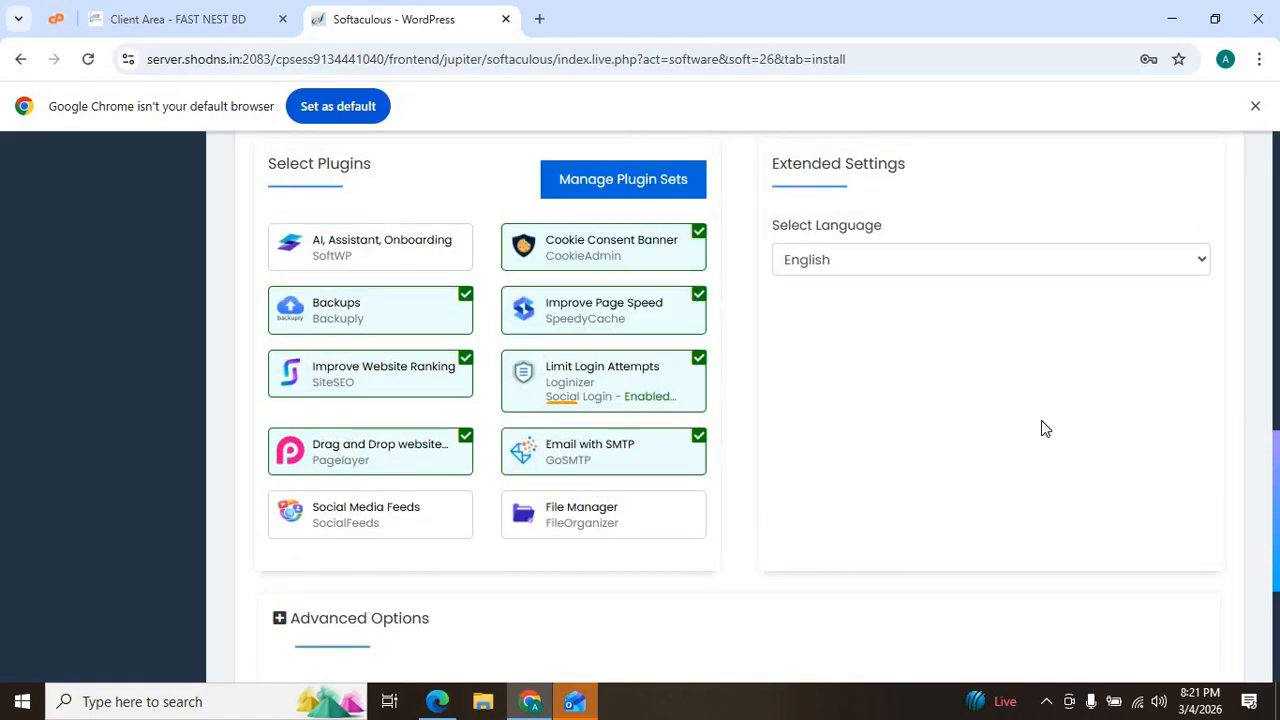
pyautogui.moveTo(506, 505)
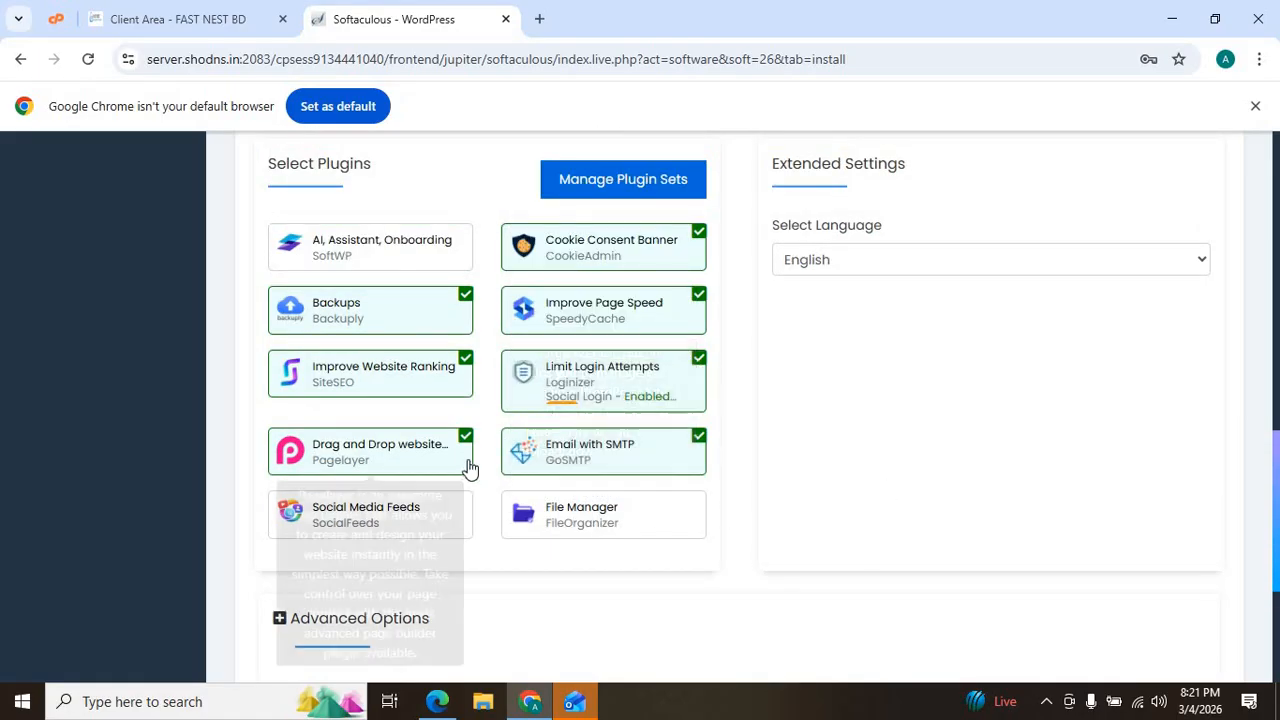
pyautogui.moveTo(460, 258)
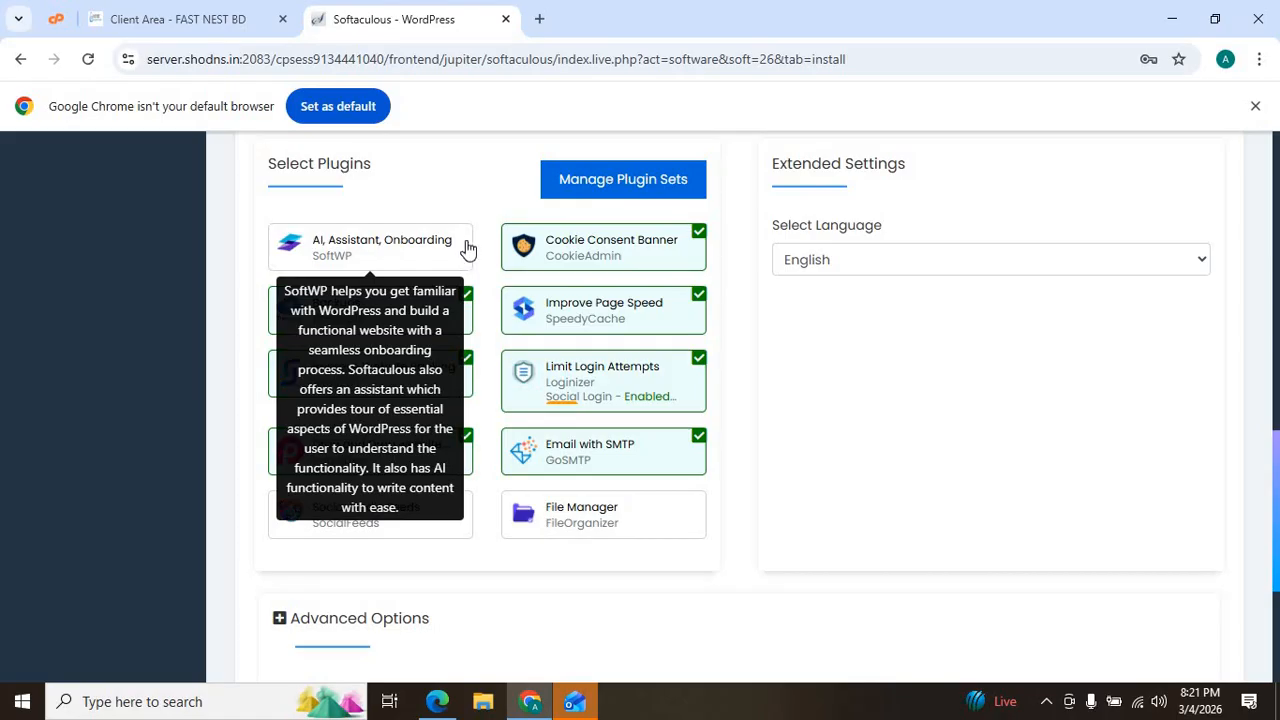
pyautogui.scroll(1, 496, 310)
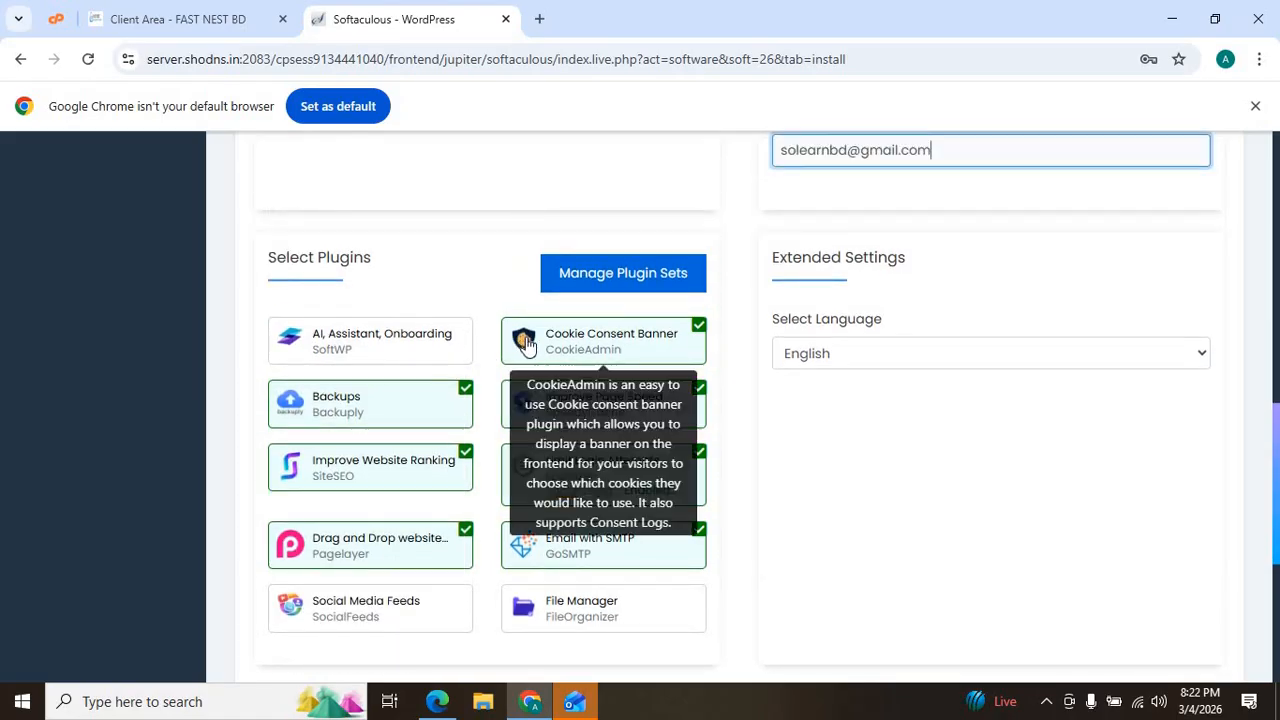
pyautogui.click(698, 328)
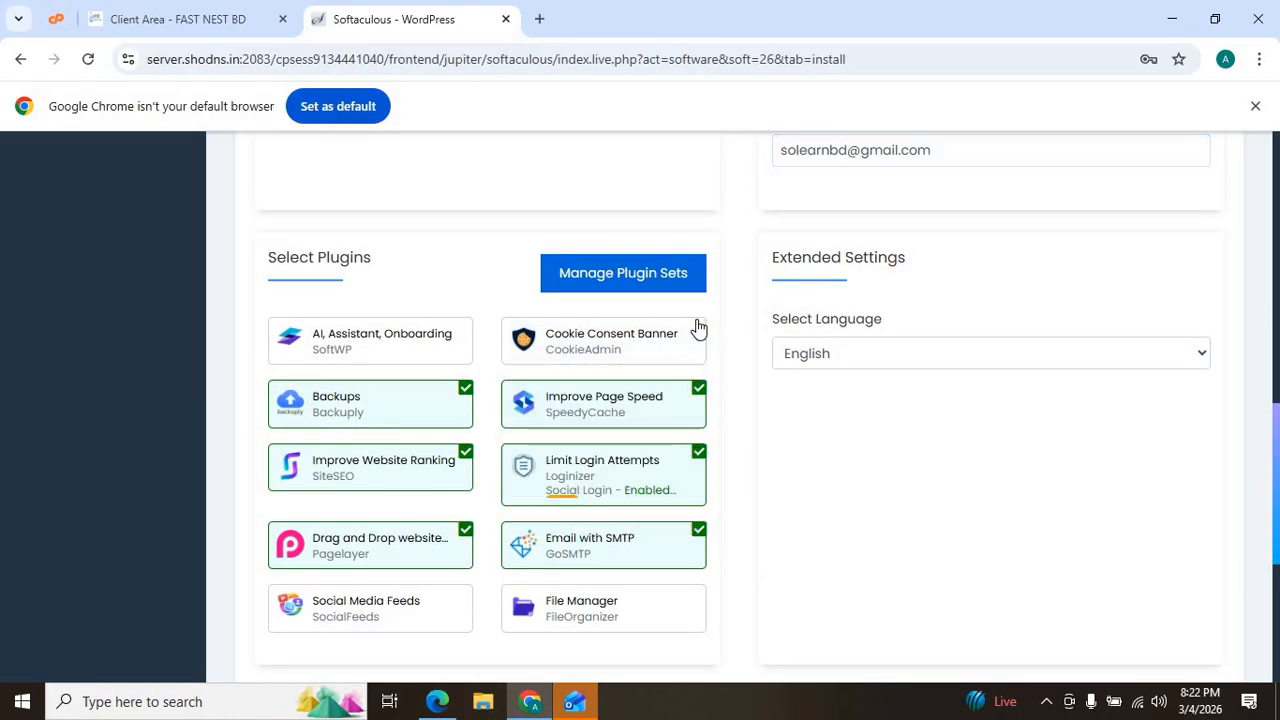
pyautogui.click(464, 389)
pyautogui.click(698, 388)
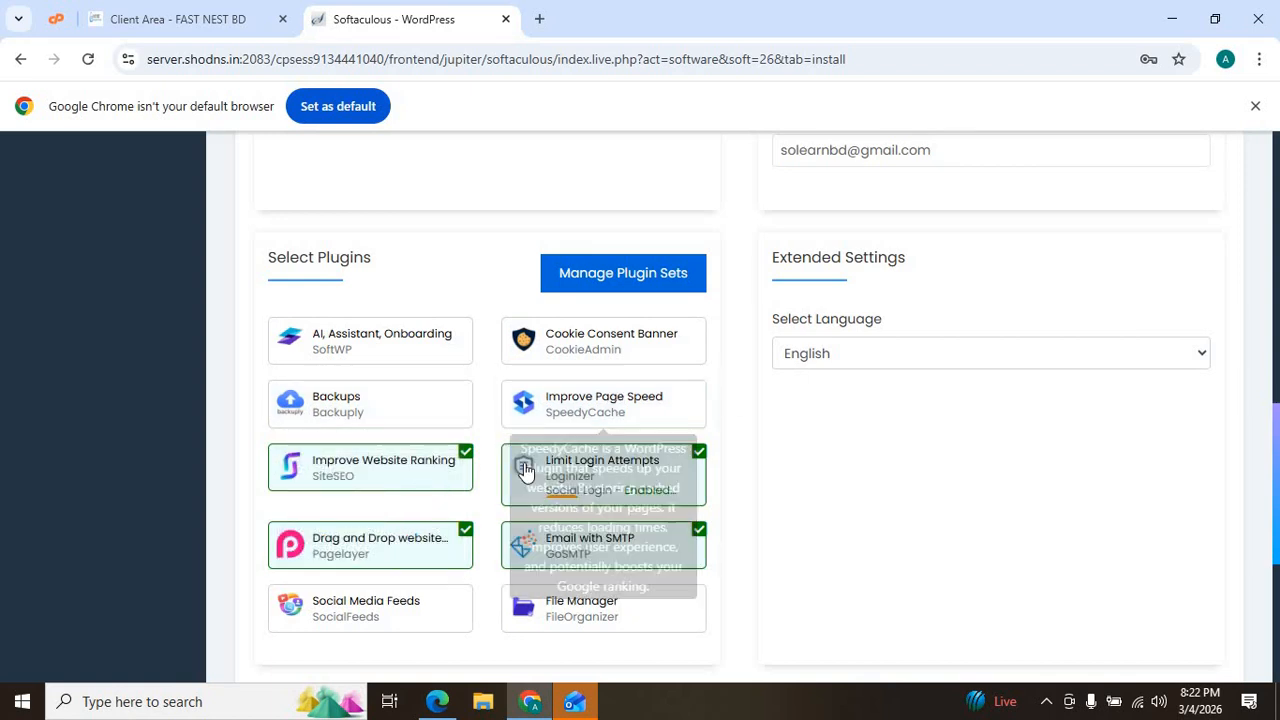
pyautogui.click(466, 453)
pyautogui.moveTo(700, 474)
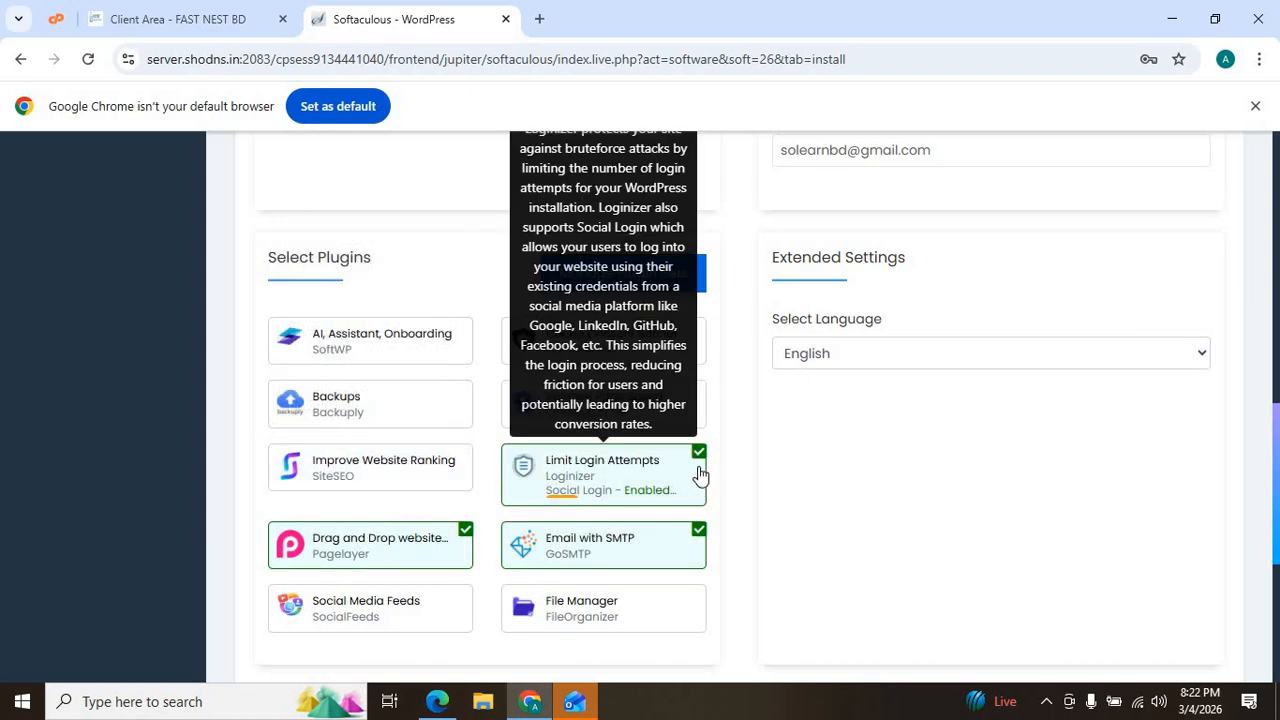
pyautogui.click(704, 536)
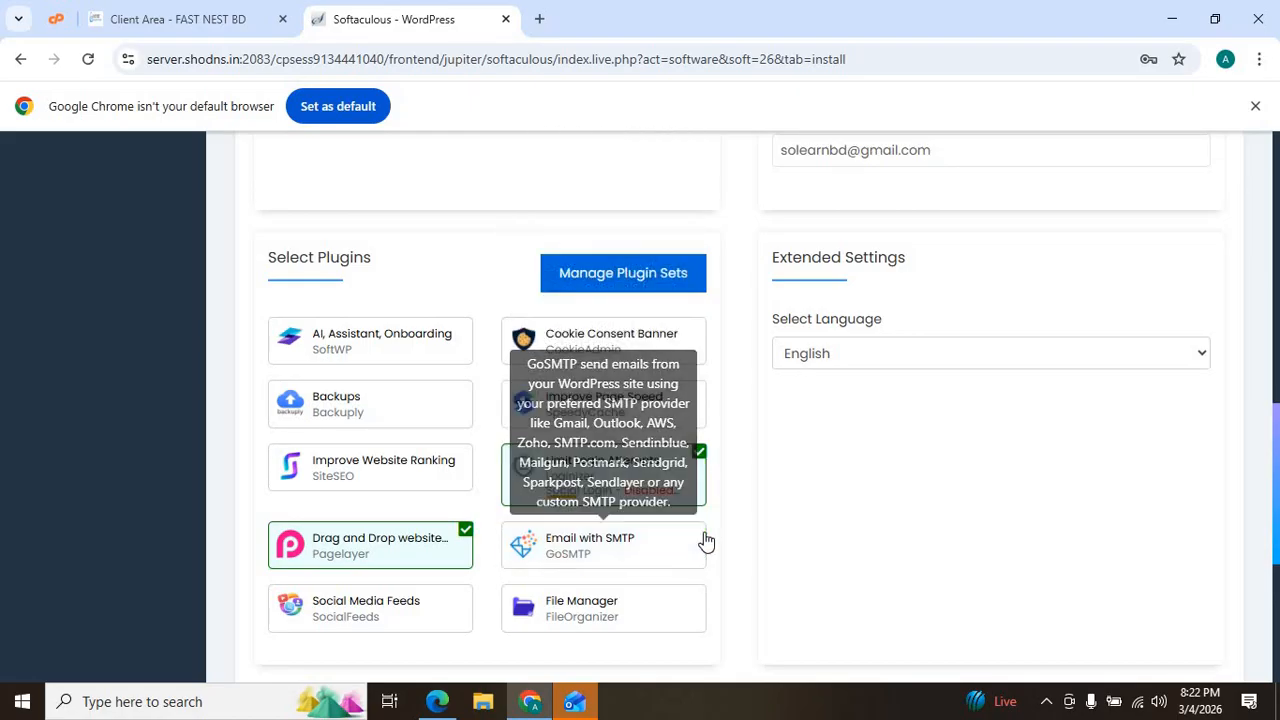
pyautogui.click(465, 531)
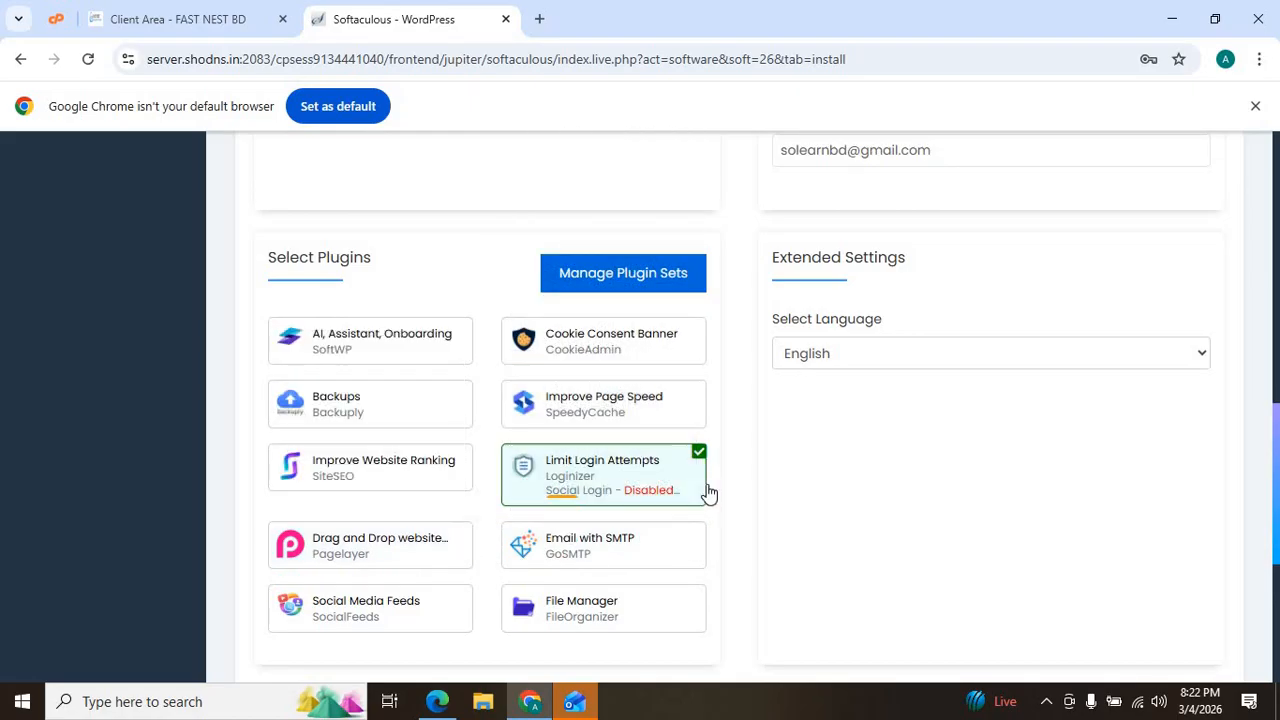
pyautogui.click(699, 455)
# - Start the WordPress installation
pyautogui.scroll(-1, 591, 503)
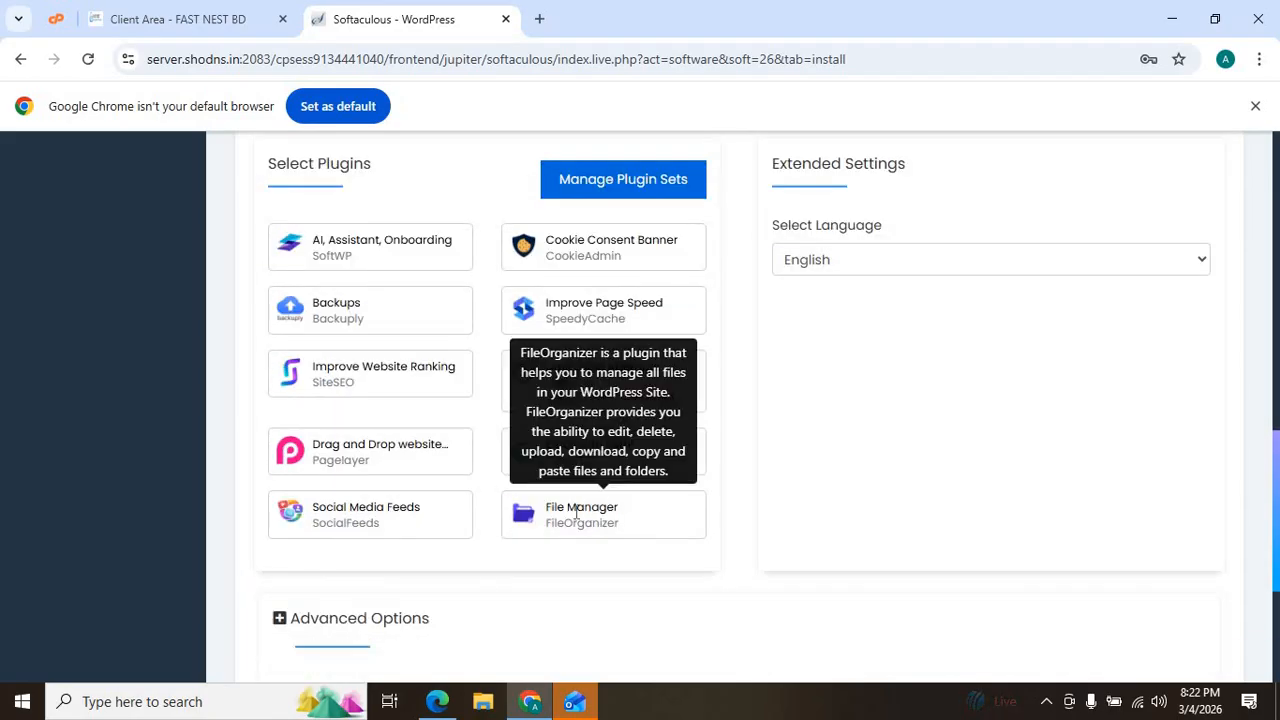
pyautogui.scroll(-2, 576, 512)
pyautogui.click(742, 547)
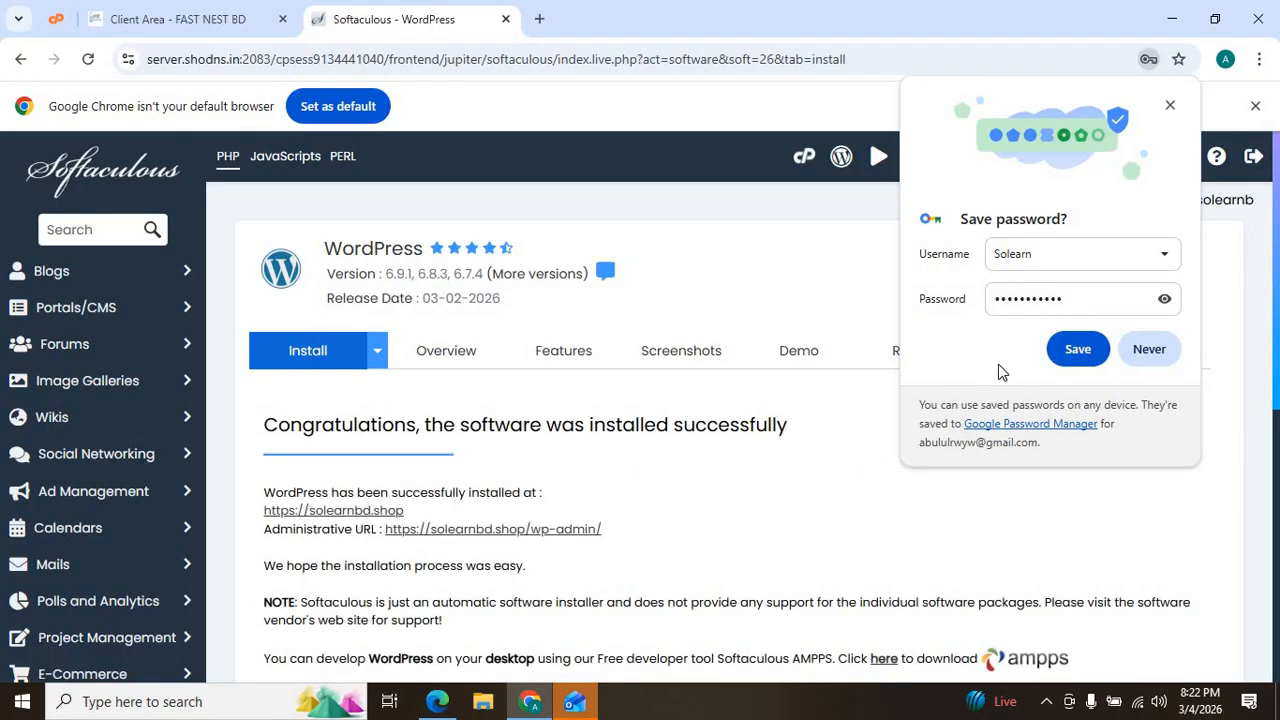
pyautogui.click(1081, 358)
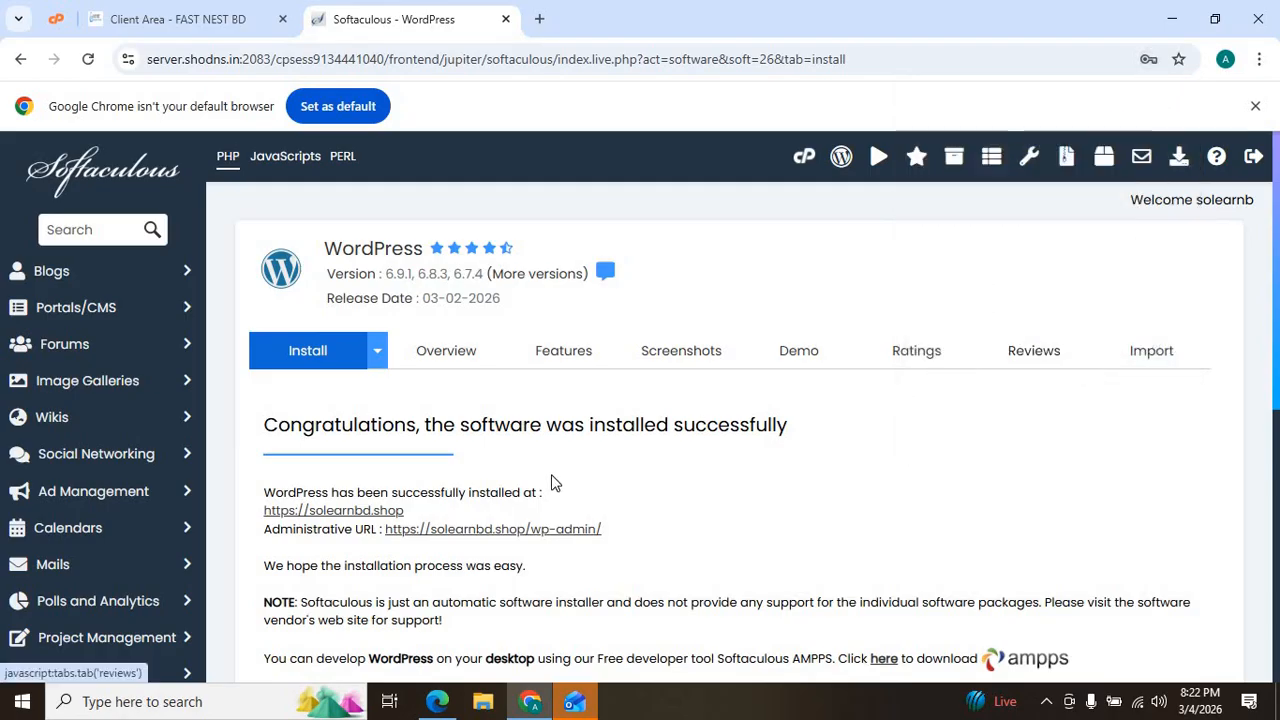
pyautogui.scroll(-1, 493, 480)
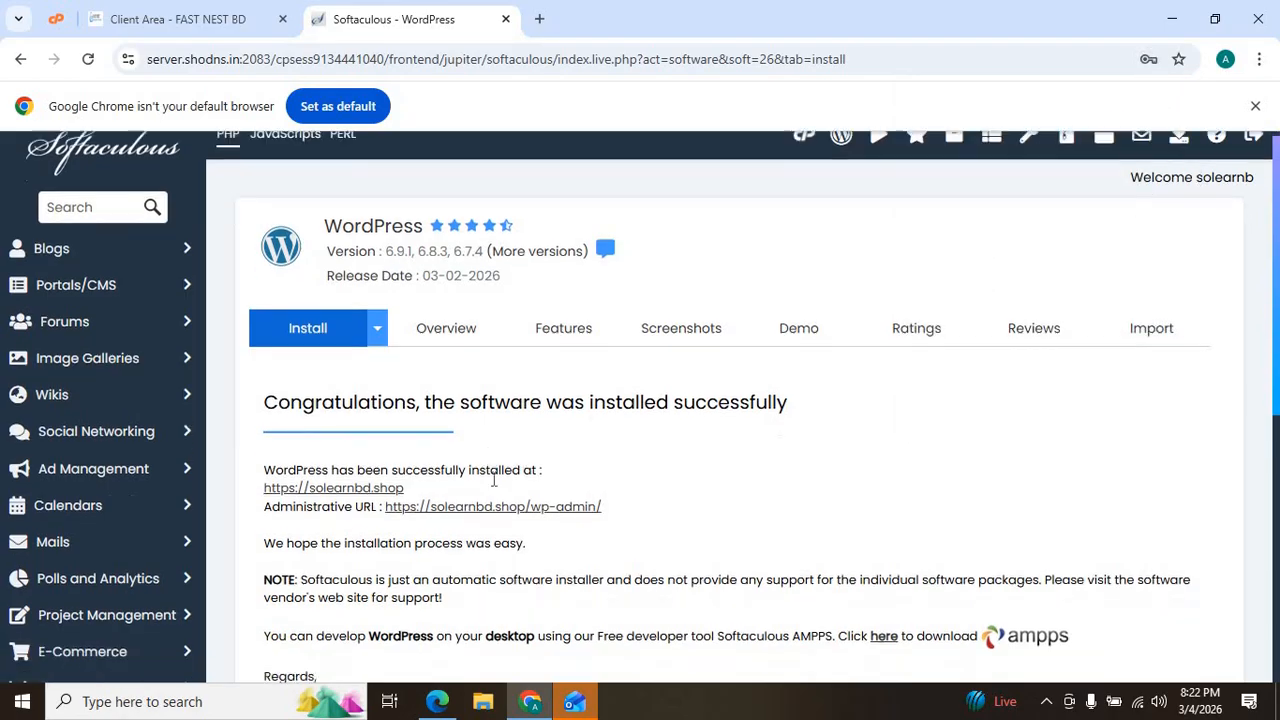
pyautogui.scroll(-3, 493, 480)
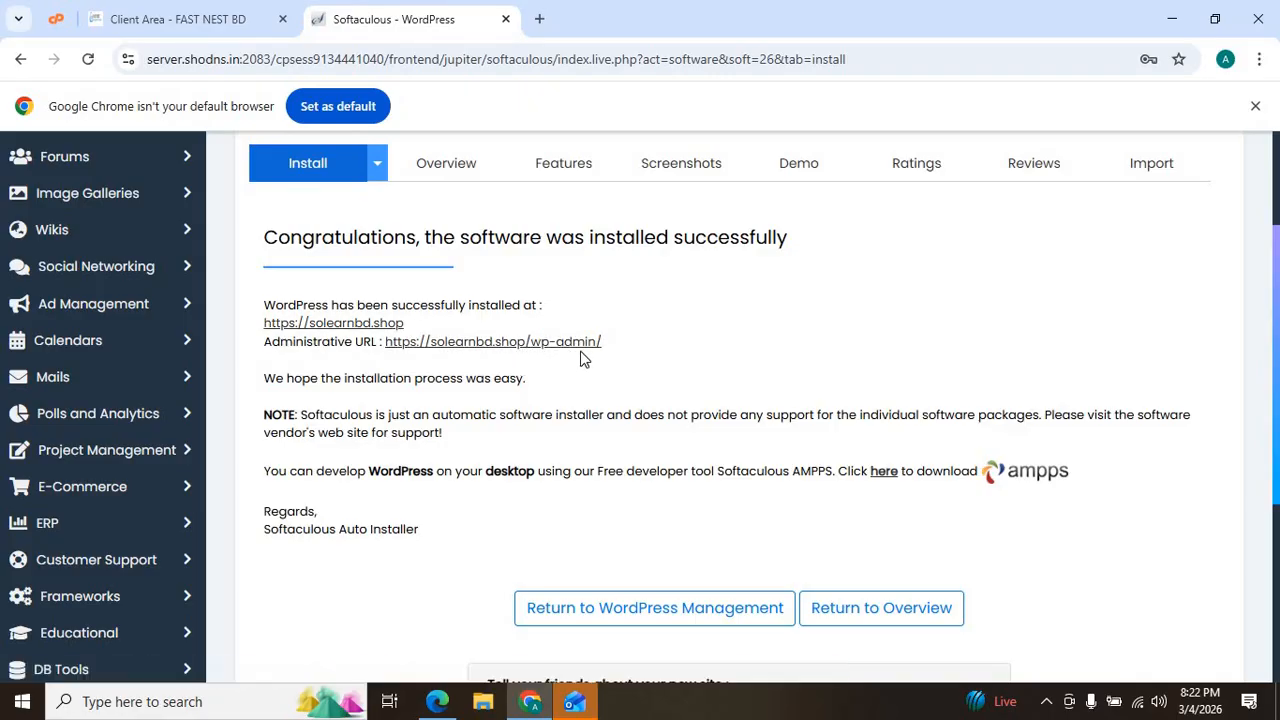
pyautogui.click(459, 341)
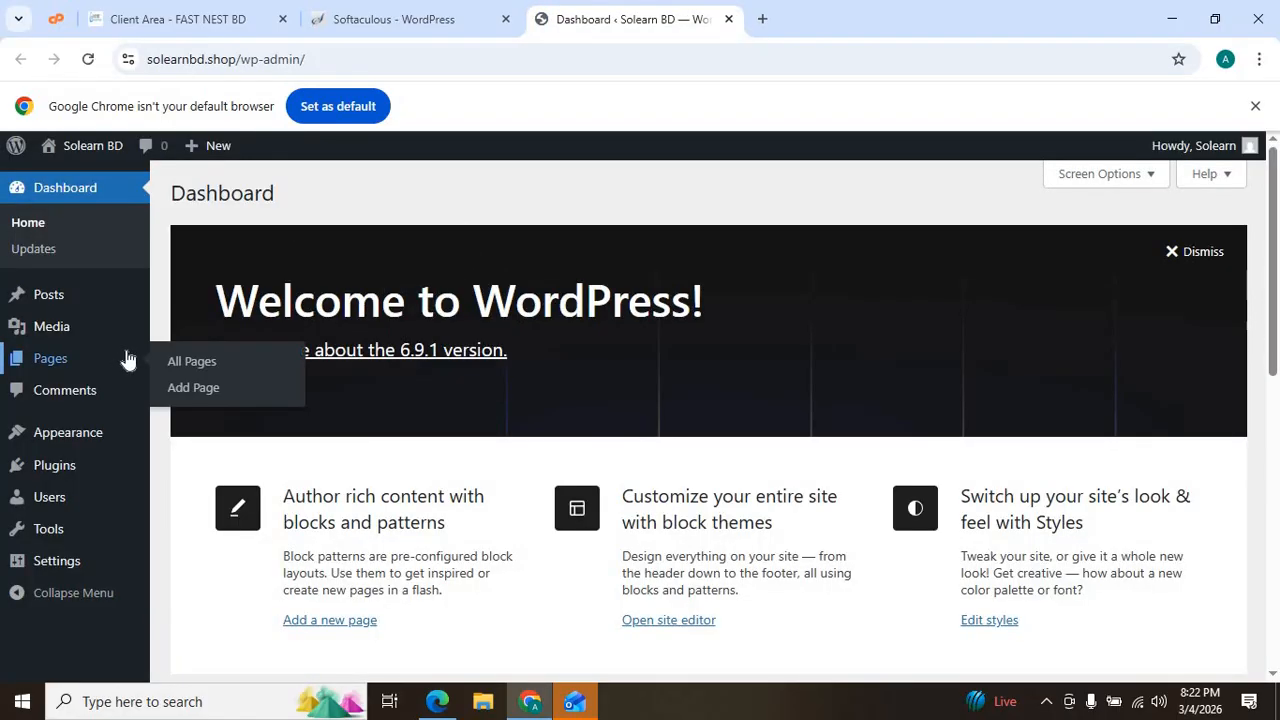
# - Under Installed Plugins, delete Hello Dolly and activate Akismet Anti-spam
pyautogui.scroll(-1, 84, 477)
pyautogui.moveTo(58, 465)
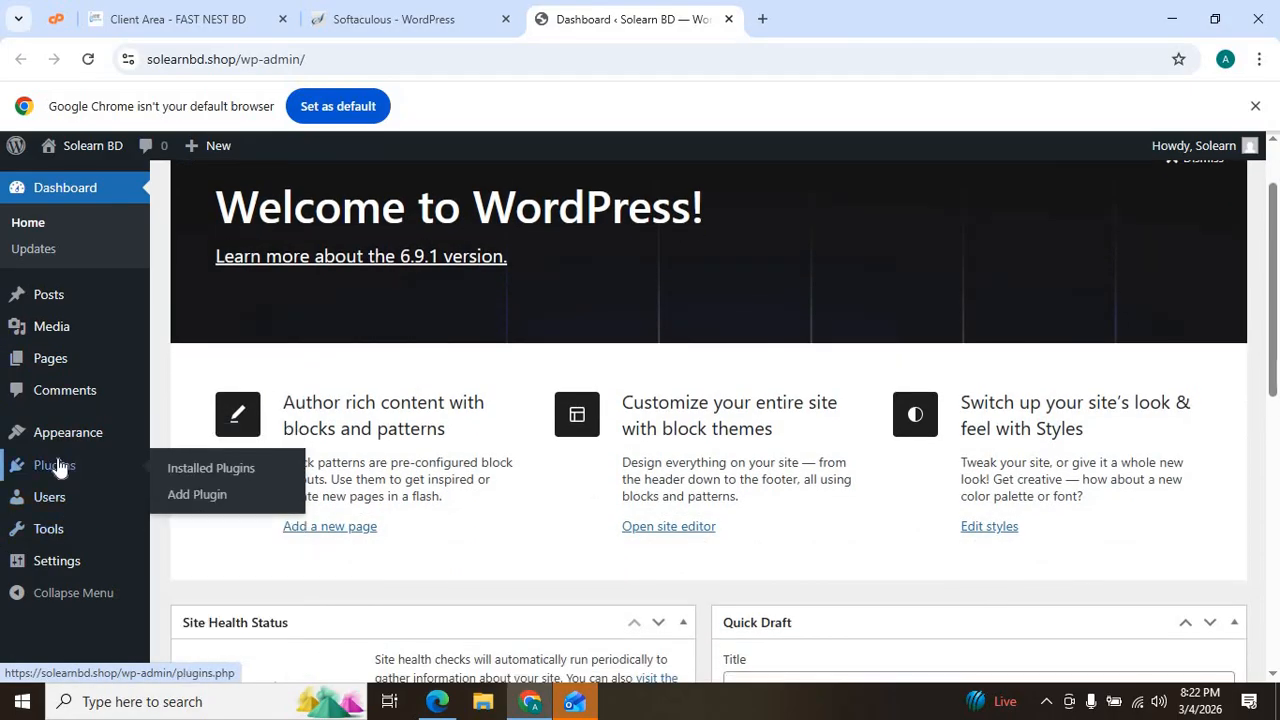
pyautogui.click(246, 466)
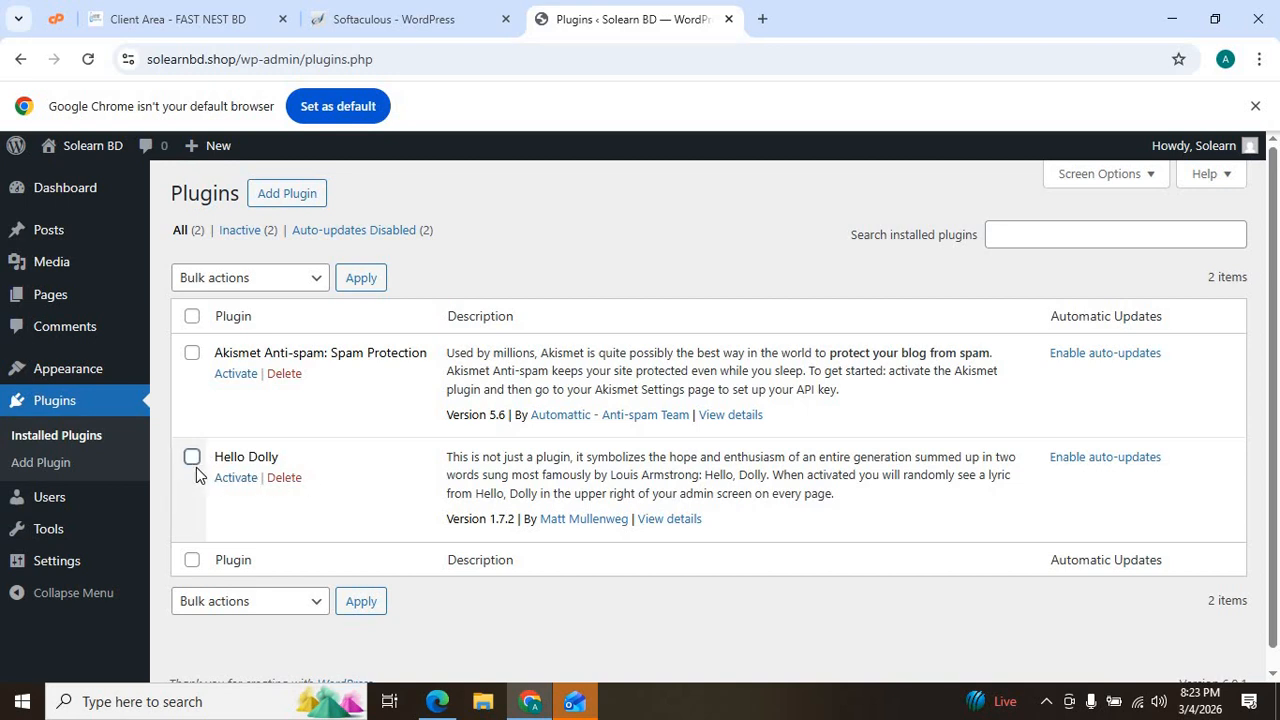
pyautogui.click(284, 477)
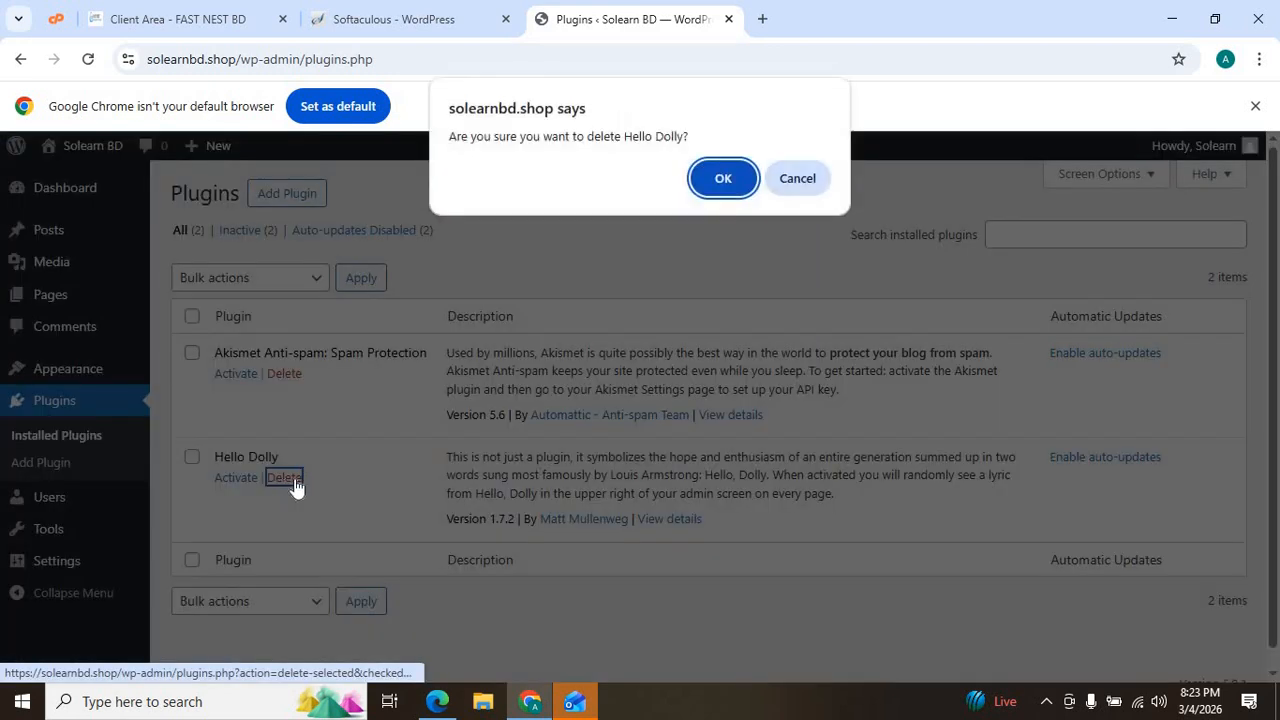
pyautogui.click(724, 177)
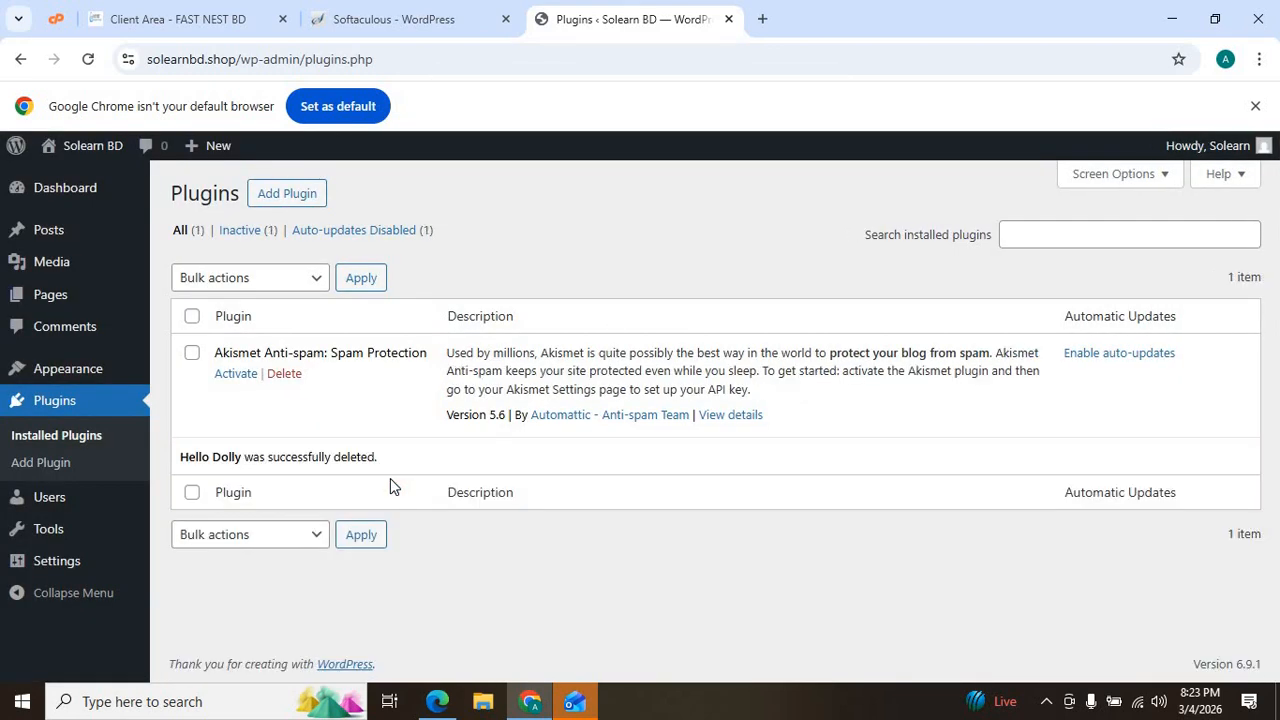
pyautogui.click(234, 376)
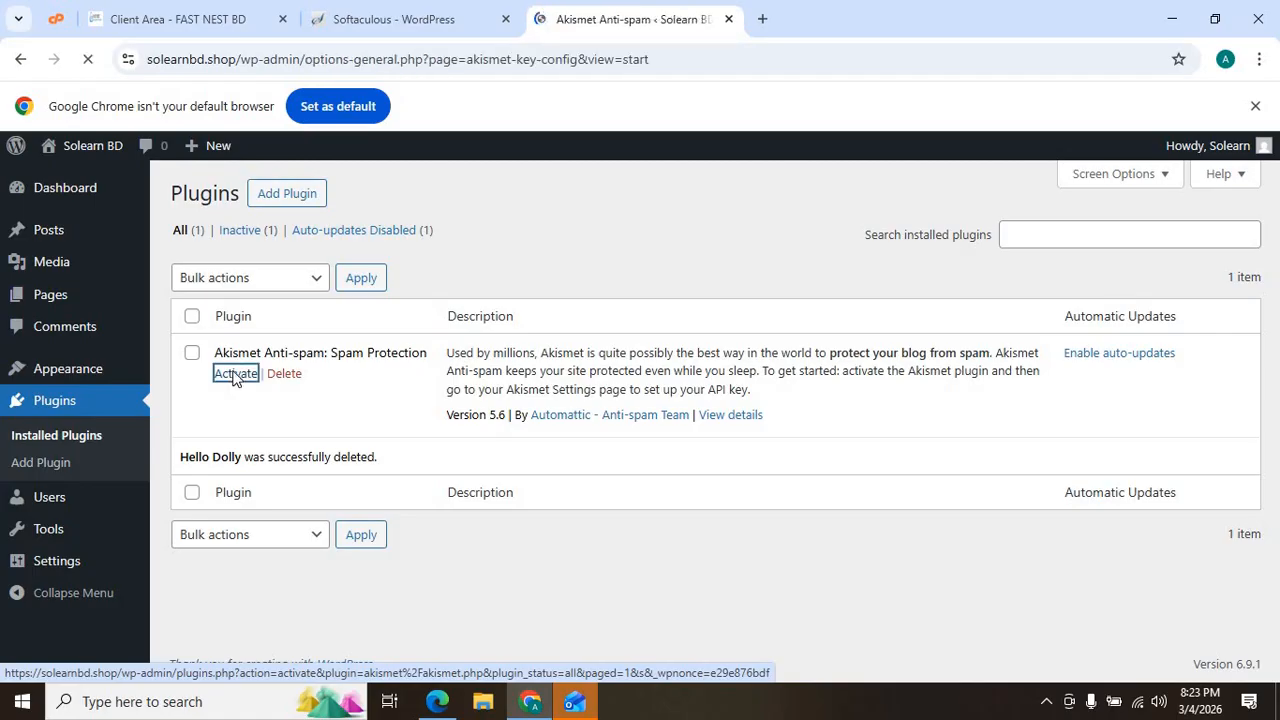
# - Choose Get started on the Akismet setup page, opening akismet.com pricing in a new tab
pyautogui.scroll(-2, 616, 499)
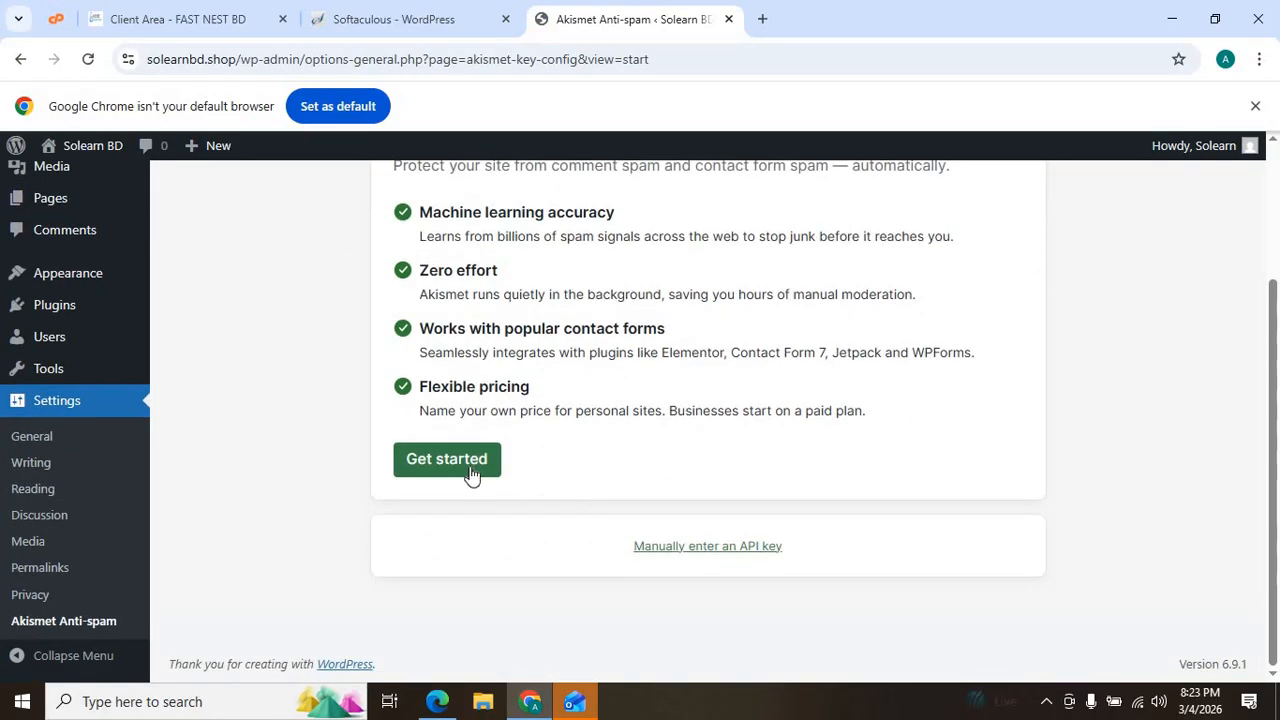
pyautogui.click(434, 457)
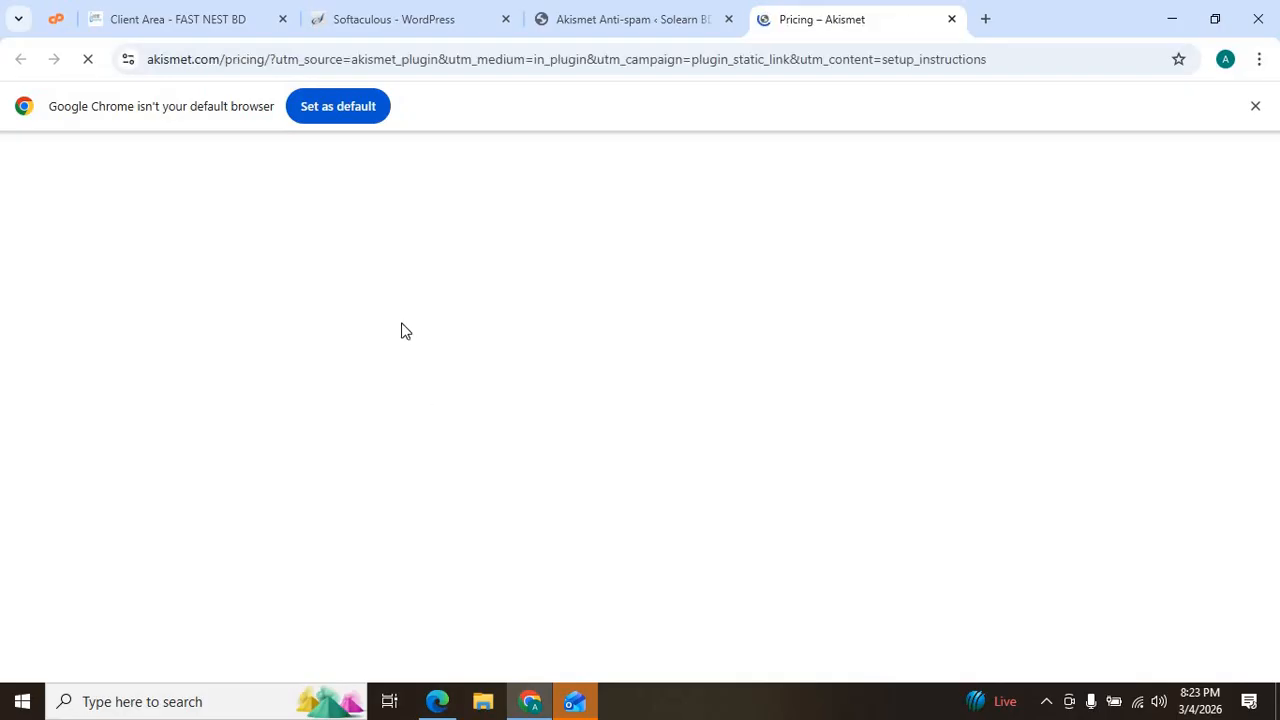
# - Choose the Akismet Personal plan and lower its price to $0 per year
pyautogui.scroll(-2, 240, 335)
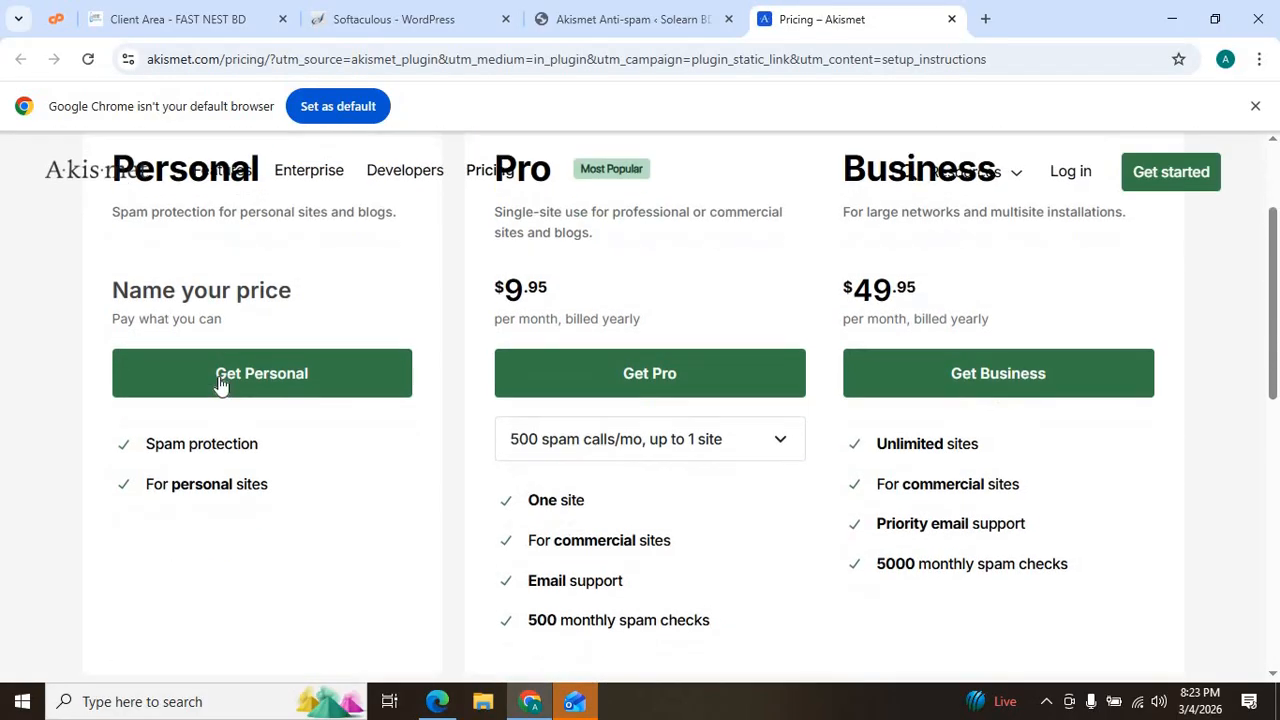
pyautogui.scroll(2, 266, 334)
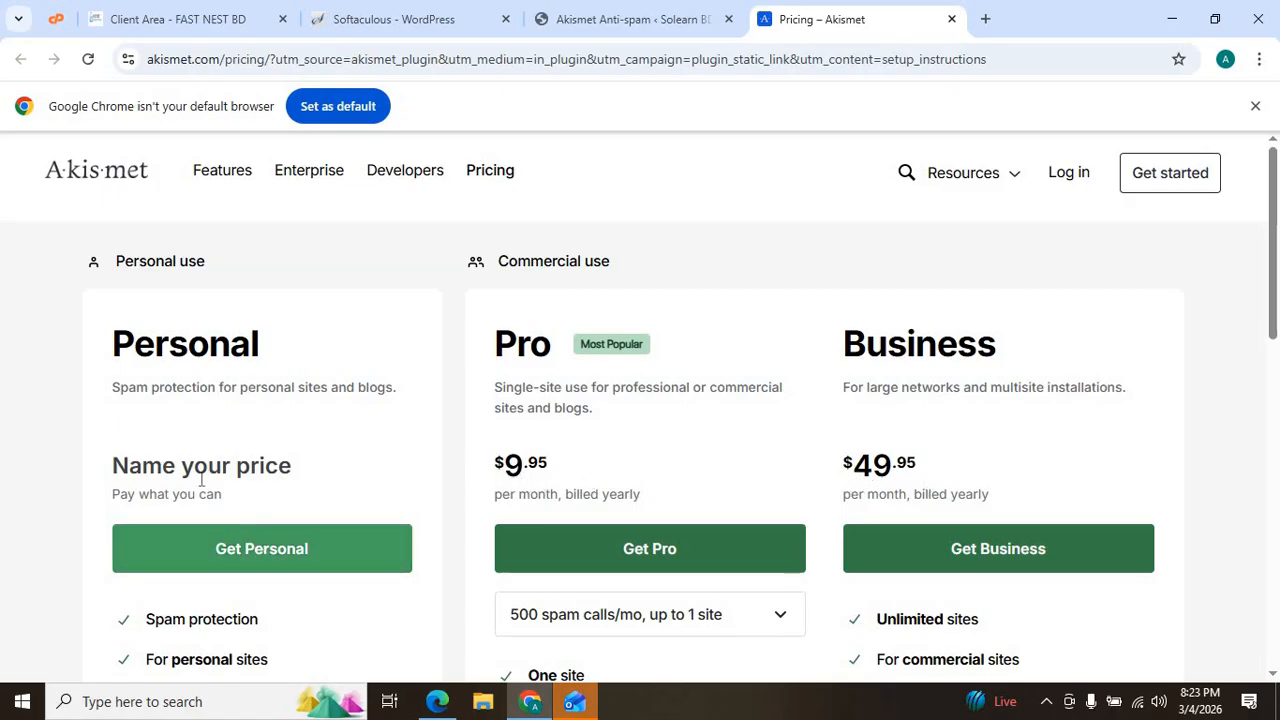
pyautogui.click(232, 552)
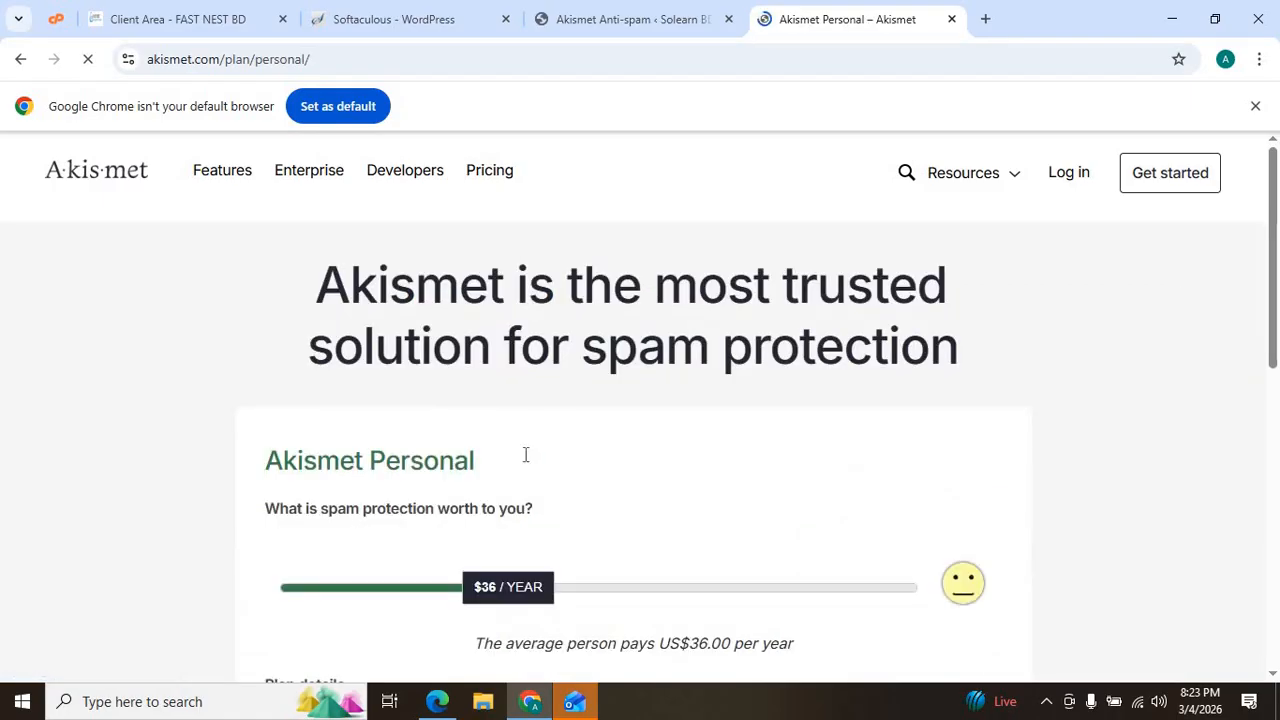
pyautogui.scroll(-2, 540, 455)
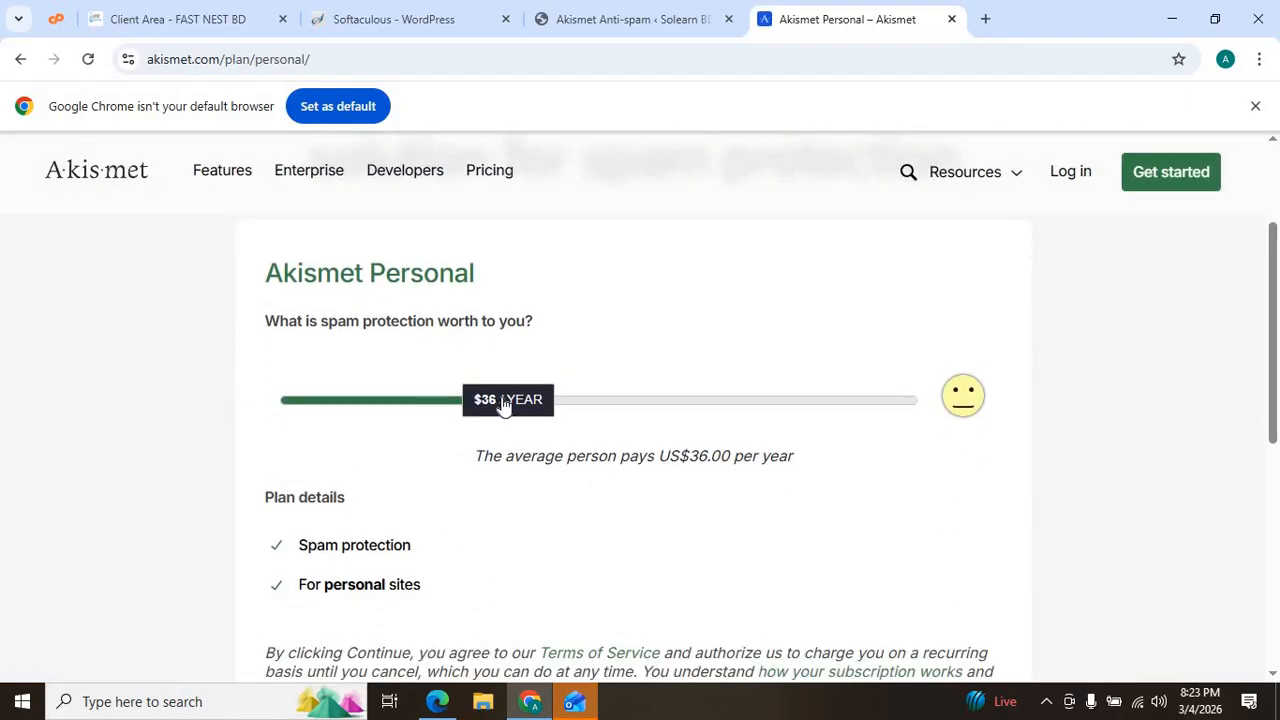
pyautogui.moveTo(511, 402); pyautogui.dragTo(284, 398)
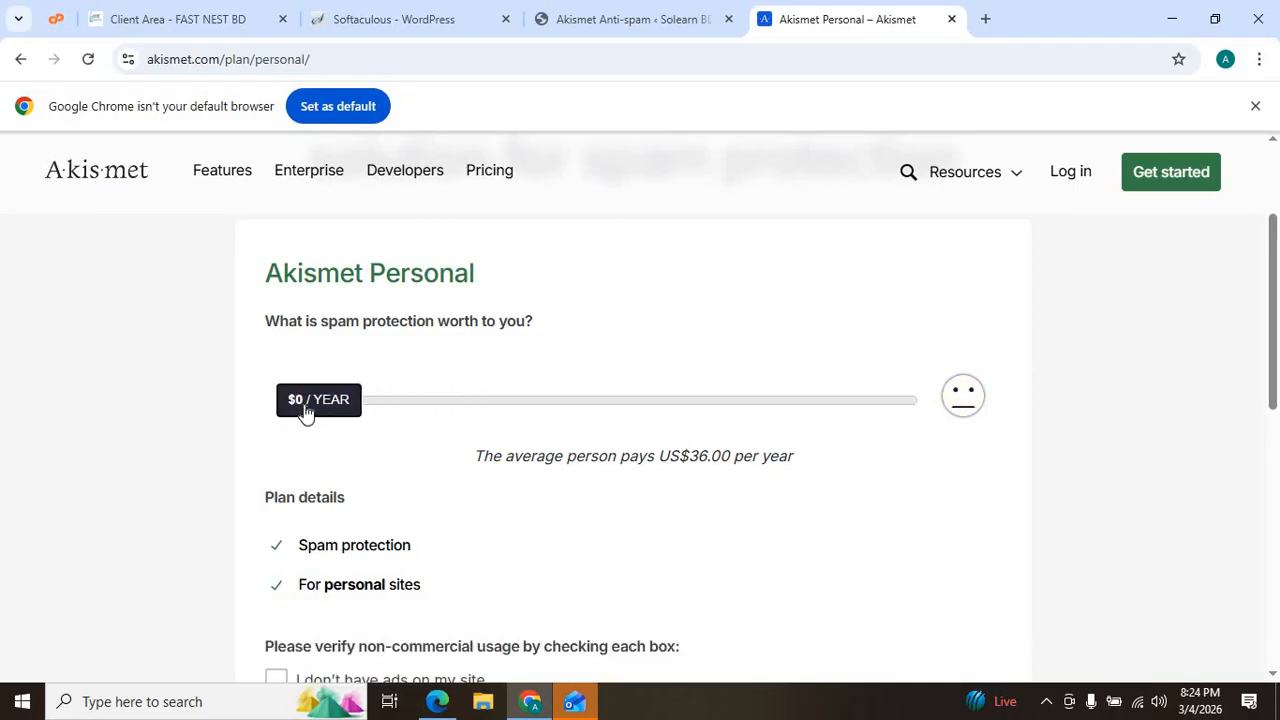
# - Confirm the non-commercial conditions (no ads, no business promotion) and continue with the personal subscription
pyautogui.scroll(-5, 406, 384)
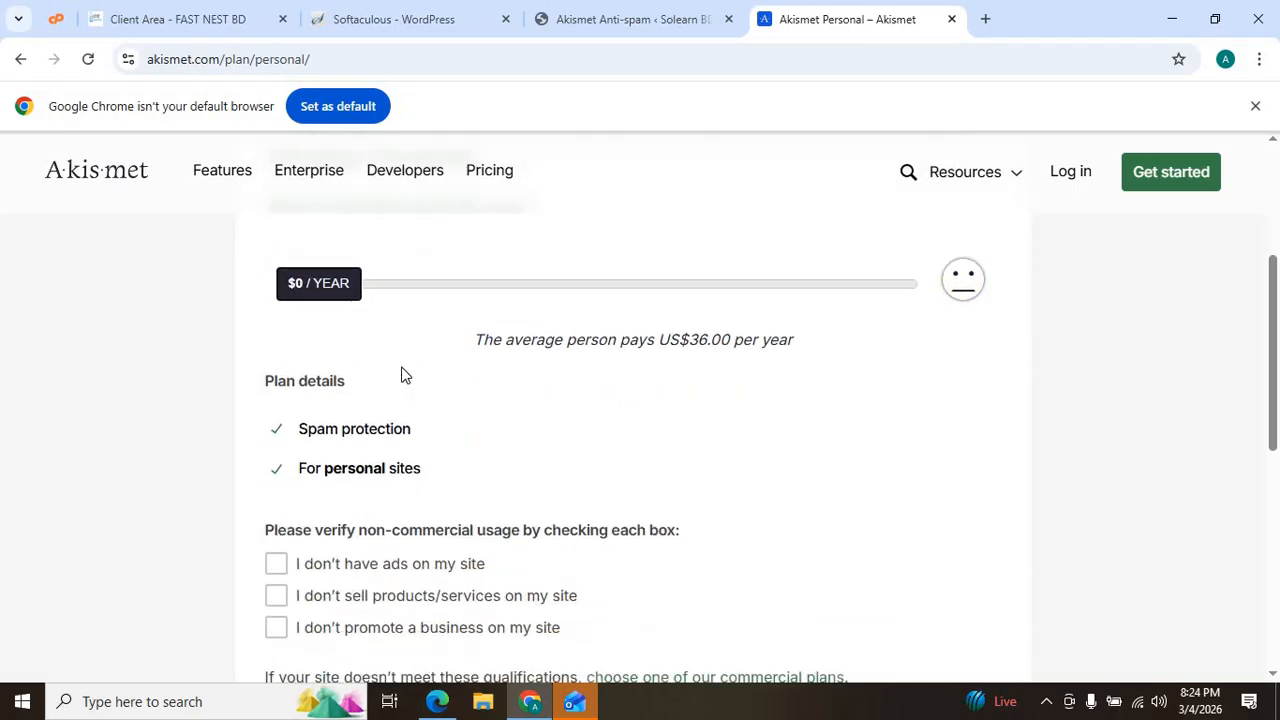
pyautogui.scroll(1, 328, 255)
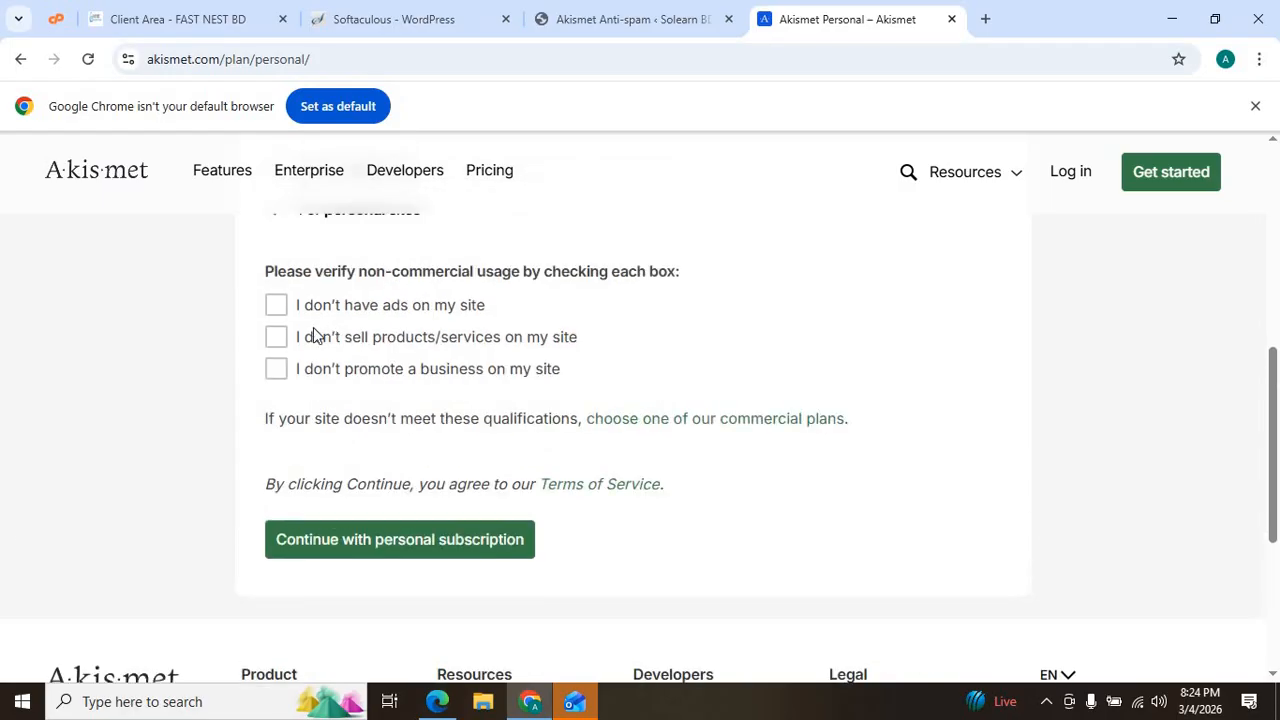
pyautogui.click(278, 305)
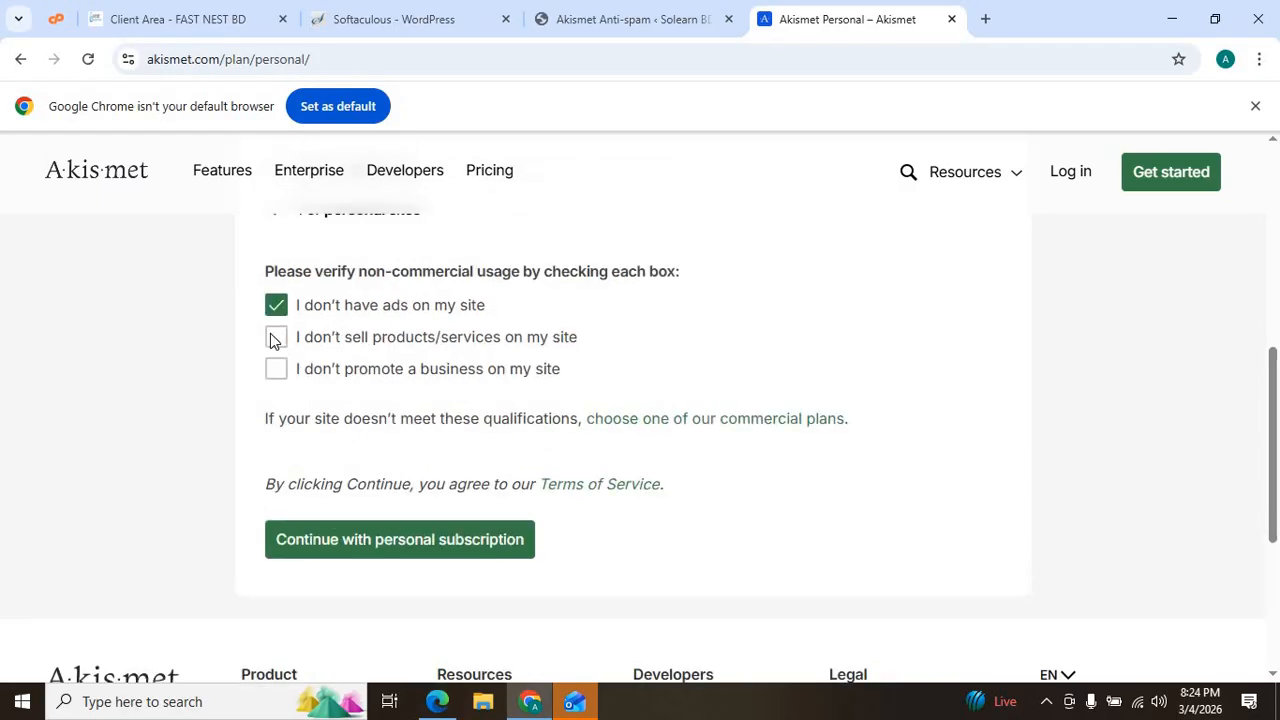
pyautogui.click(278, 370)
pyautogui.click(360, 540)
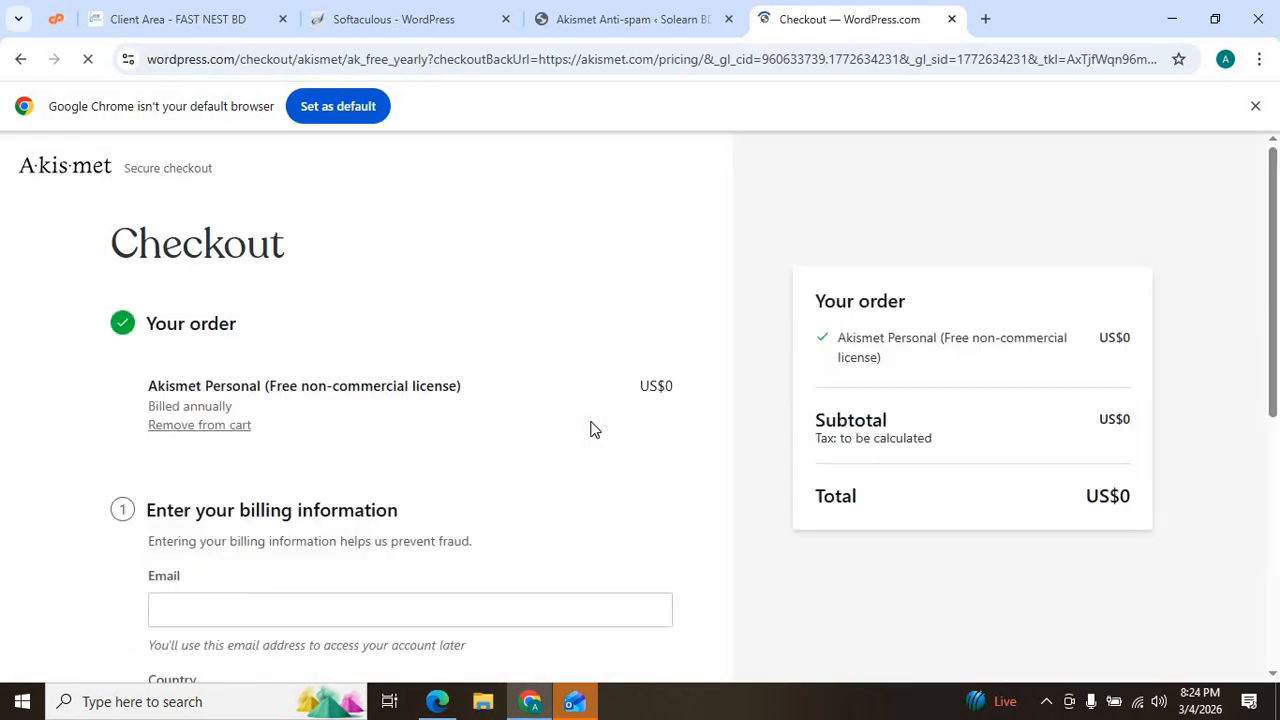
# - Start the billing e-mail field, then check which profile the other Chrome window uses
pyautogui.scroll(-1, 330, 470)
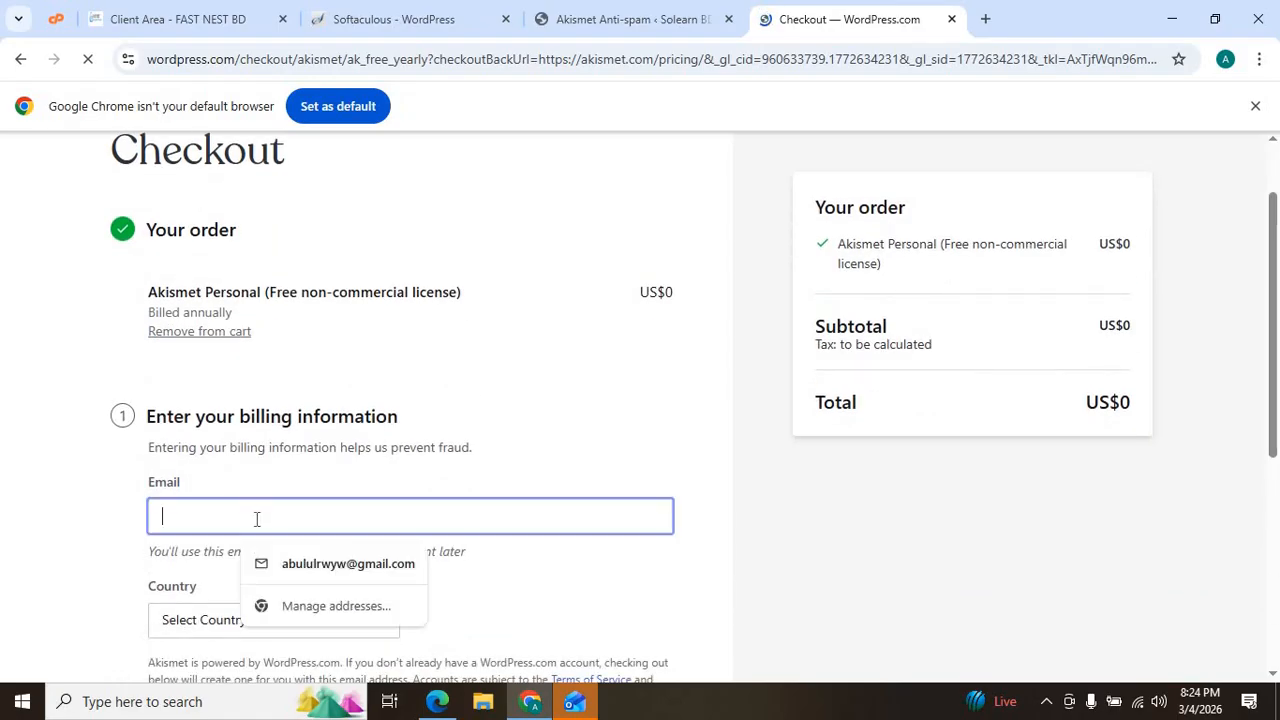
pyautogui.click(257, 518)
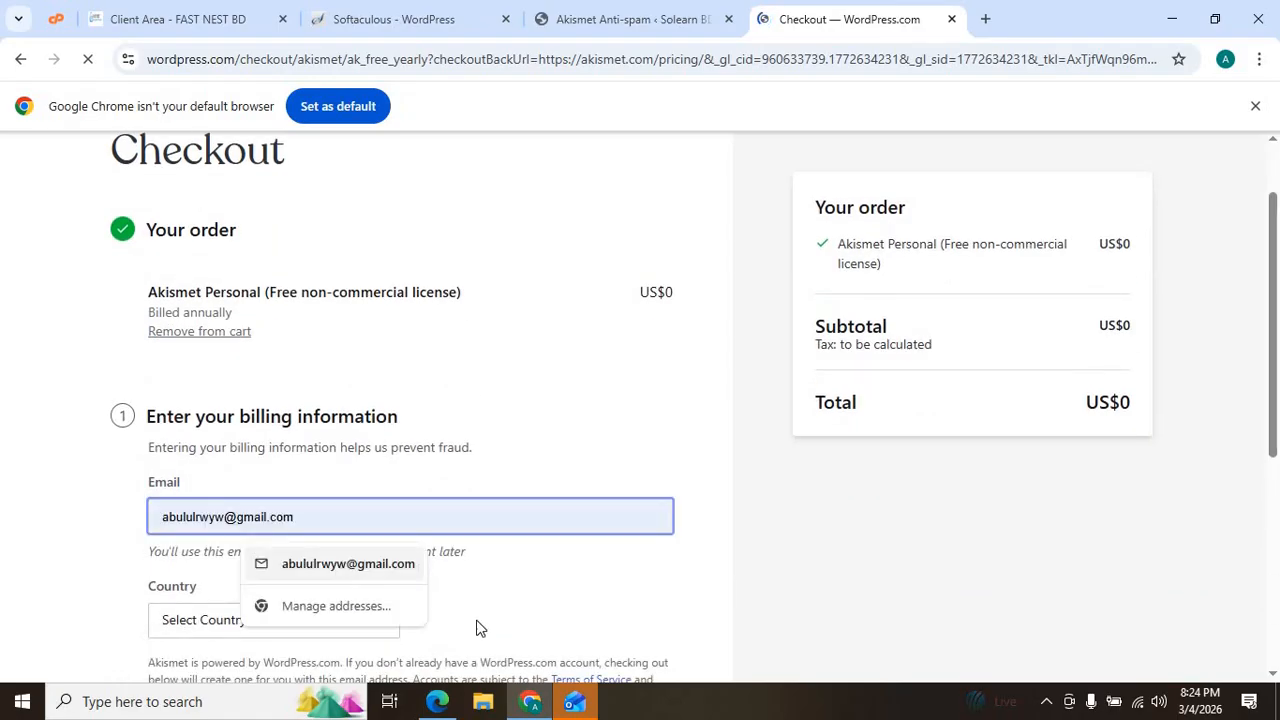
pyautogui.click(532, 709)
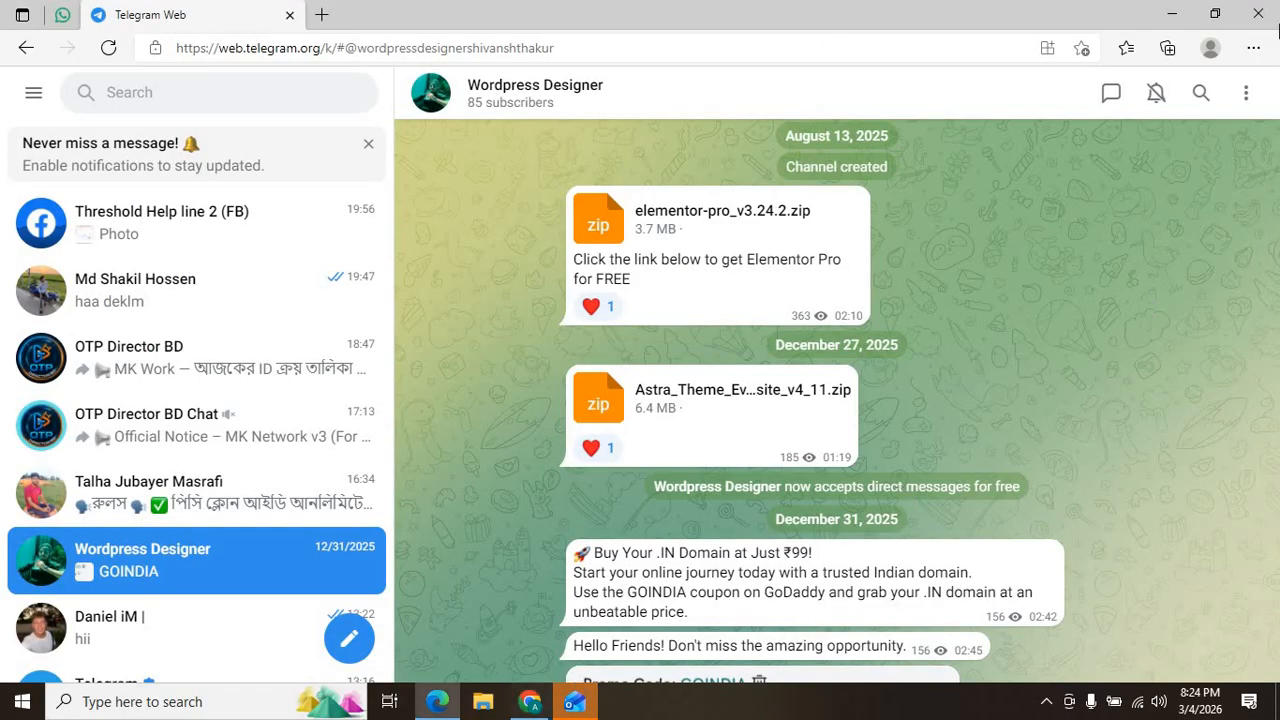
pyautogui.click(1211, 50)
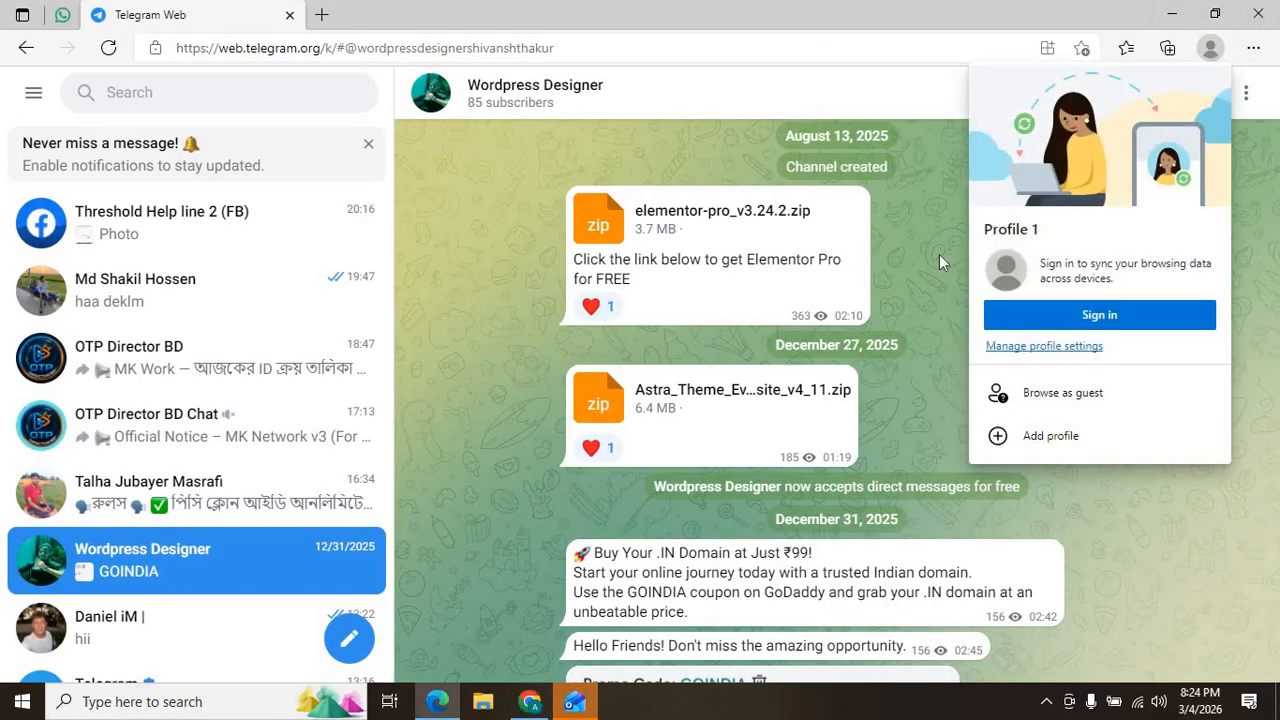
pyautogui.click(932, 224)
pyautogui.click(530, 705)
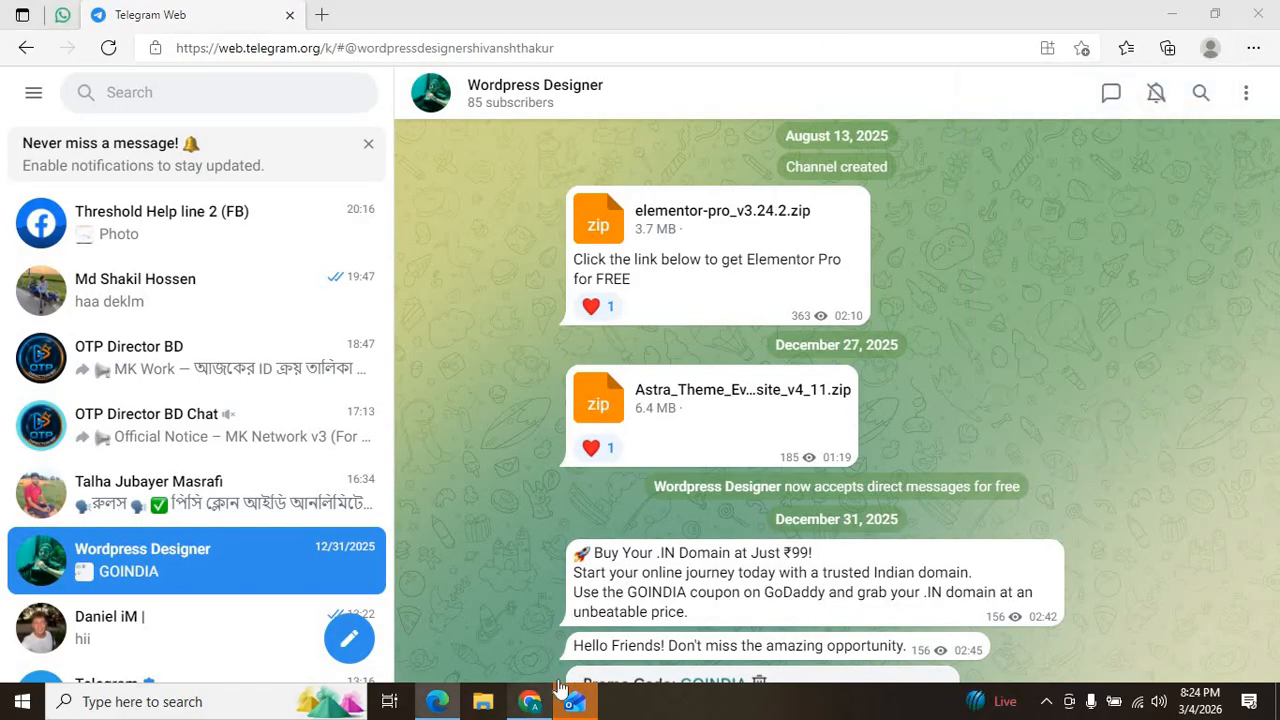
# - Open a maximized window in the other Chrome profile and copy its Google account e-mail address
pyautogui.click(1225, 59)
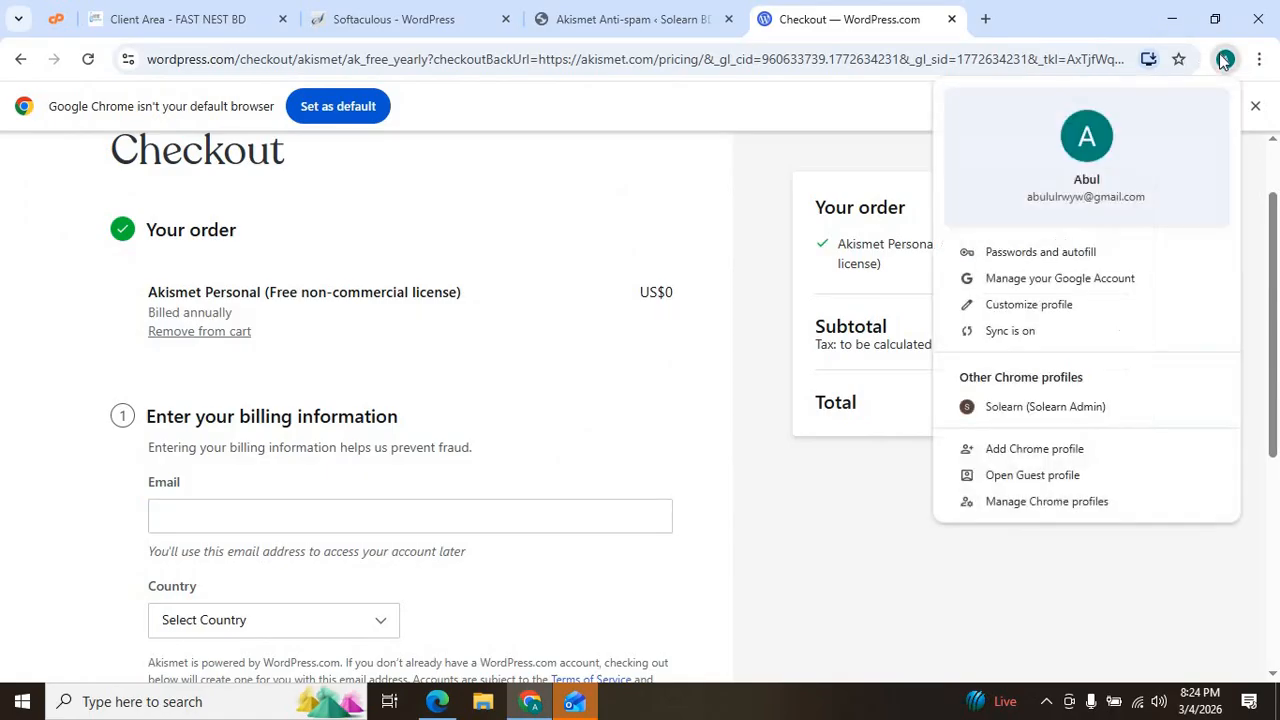
pyautogui.click(1031, 407)
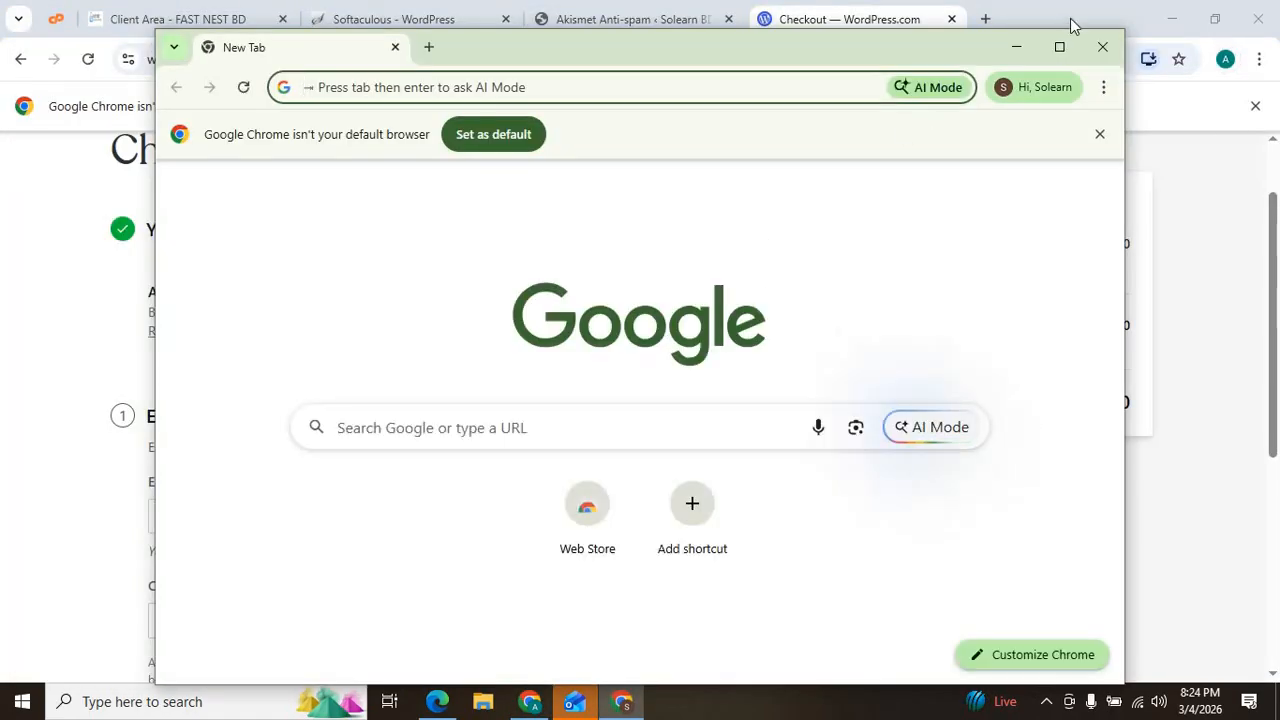
pyautogui.click(1060, 46)
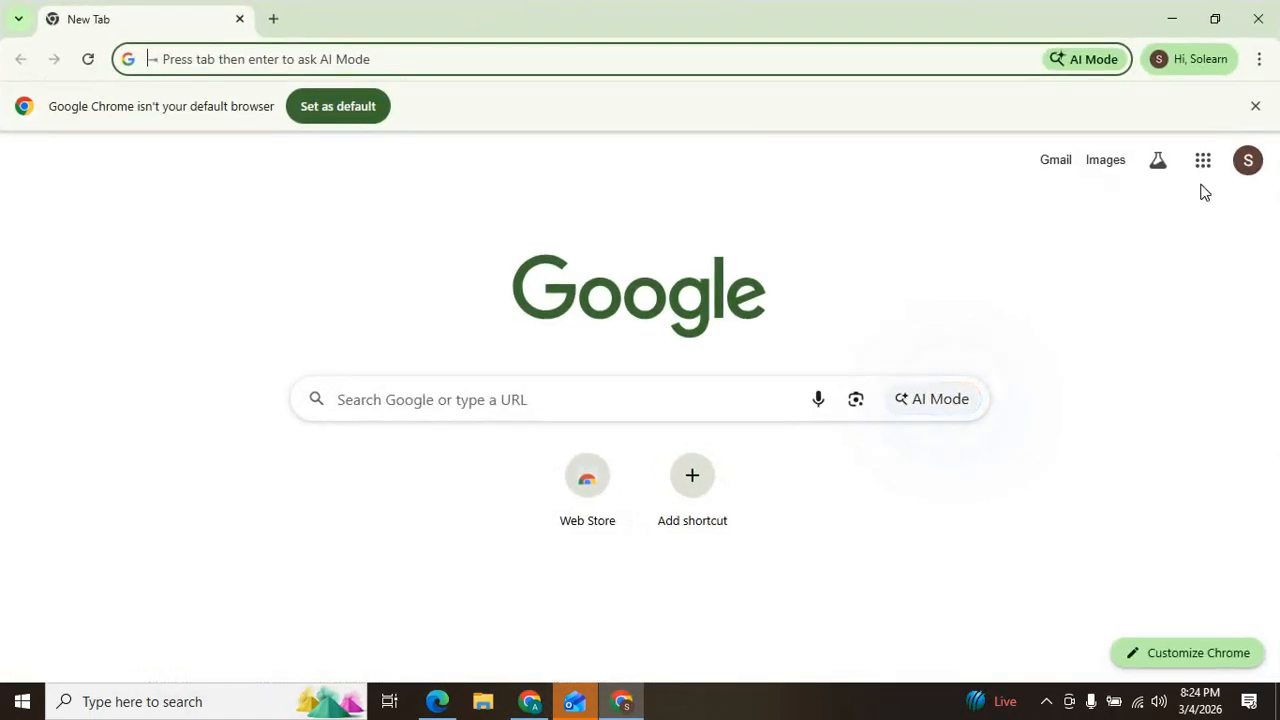
pyautogui.click(1246, 162)
pyautogui.doubleClick(1037, 220)
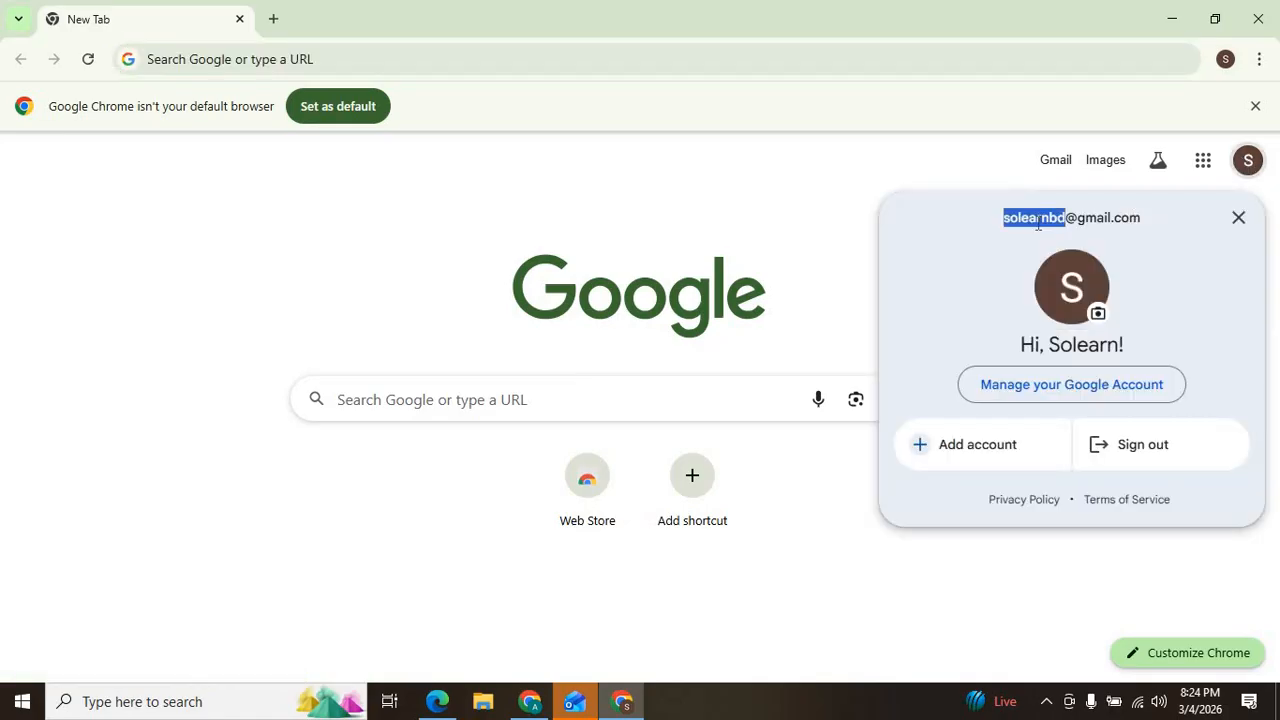
pyautogui.click(1037, 220)
pyautogui.rightClick(1049, 219)
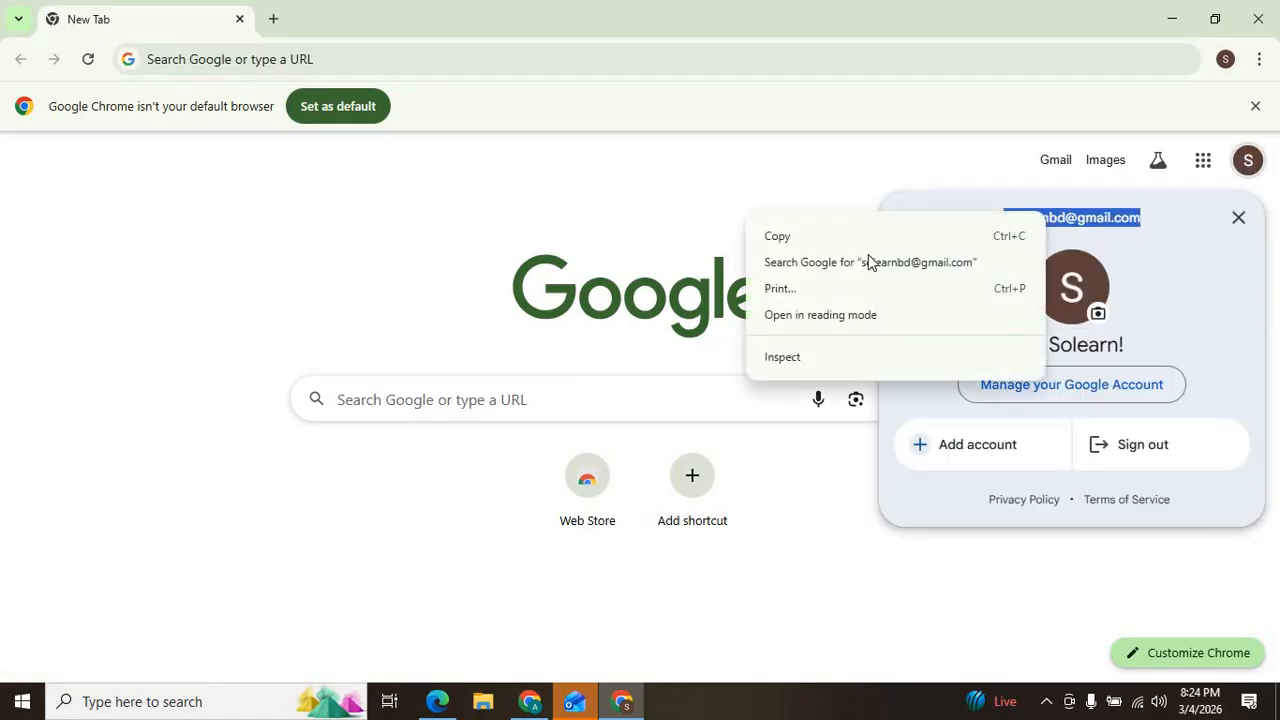
pyautogui.click(778, 236)
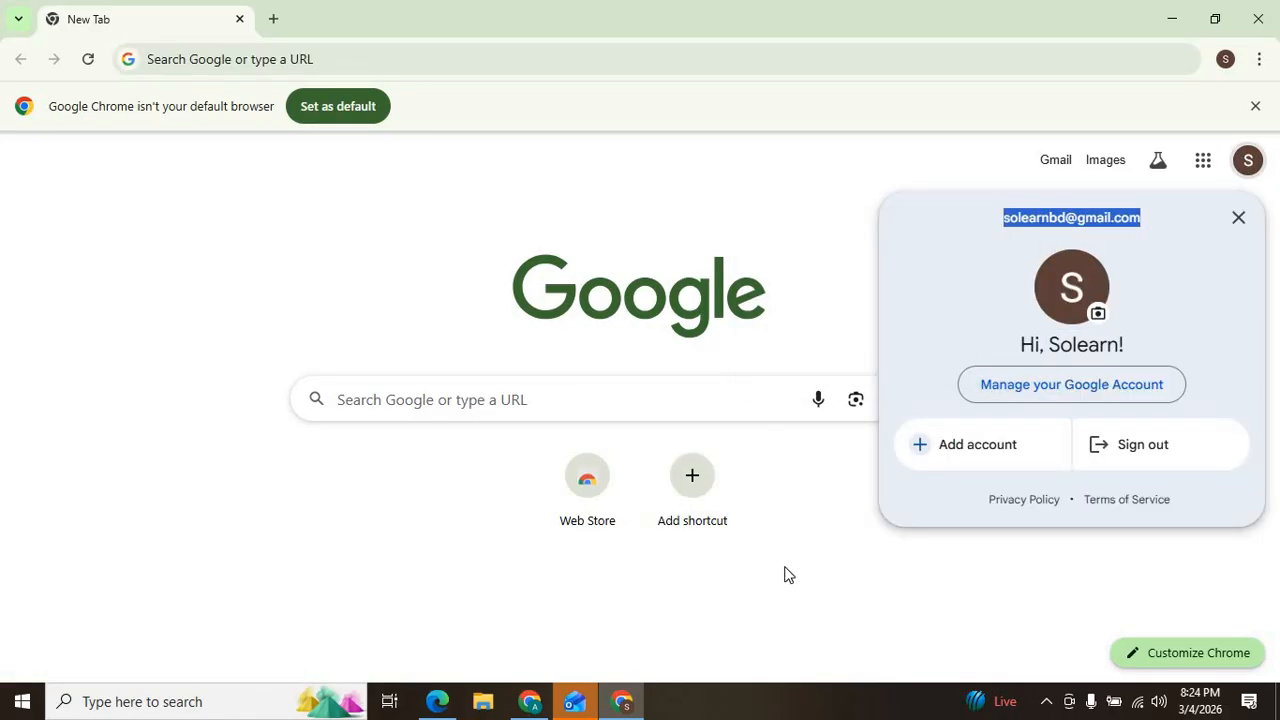
pyautogui.click(530, 701)
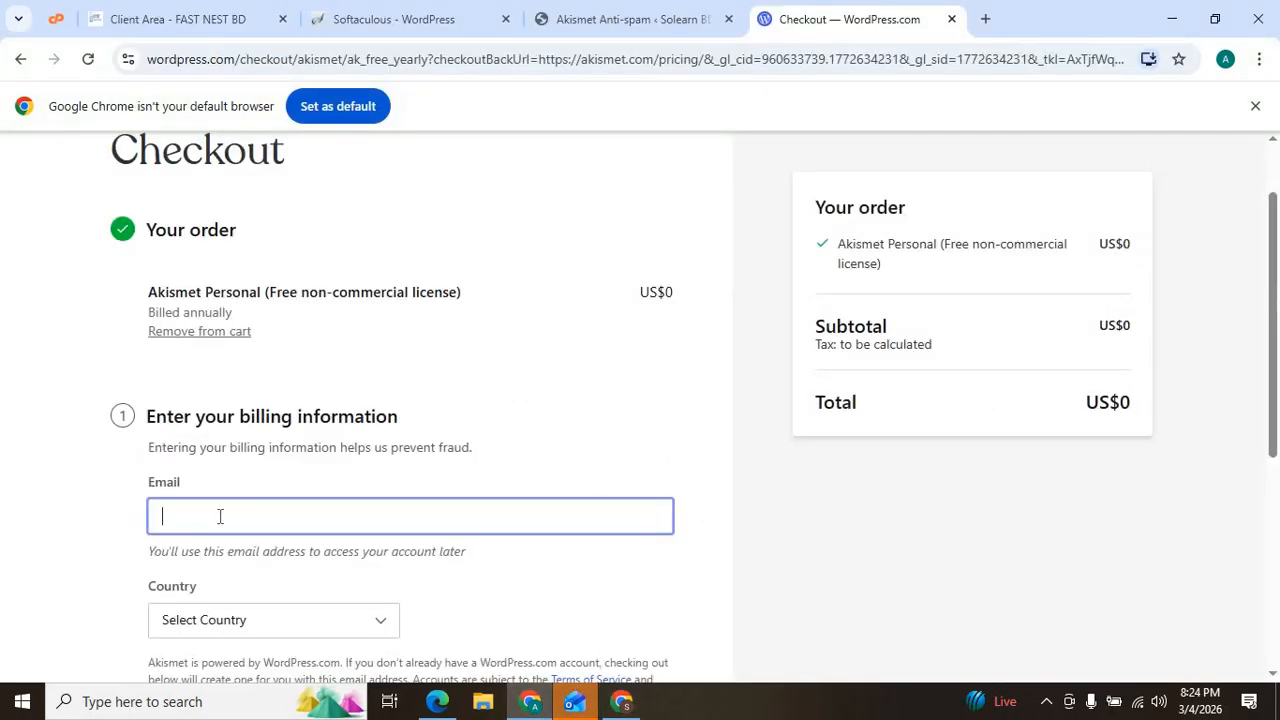
# - Paste the e-mail into the billing form, set country to Bangladesh and enter the postal code
pyautogui.click(220, 516)
pyautogui.hotkey('ctrl', 'v')
pyautogui.scroll(-1, 255, 522)
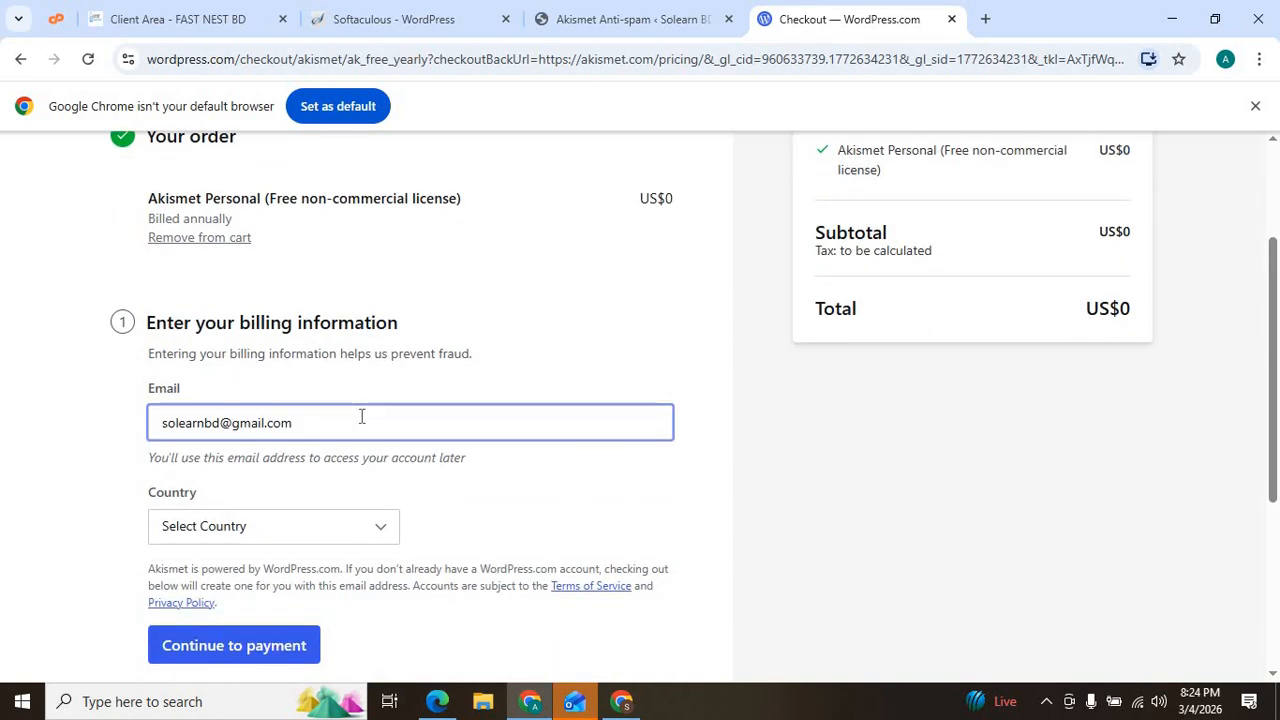
pyautogui.click(374, 531)
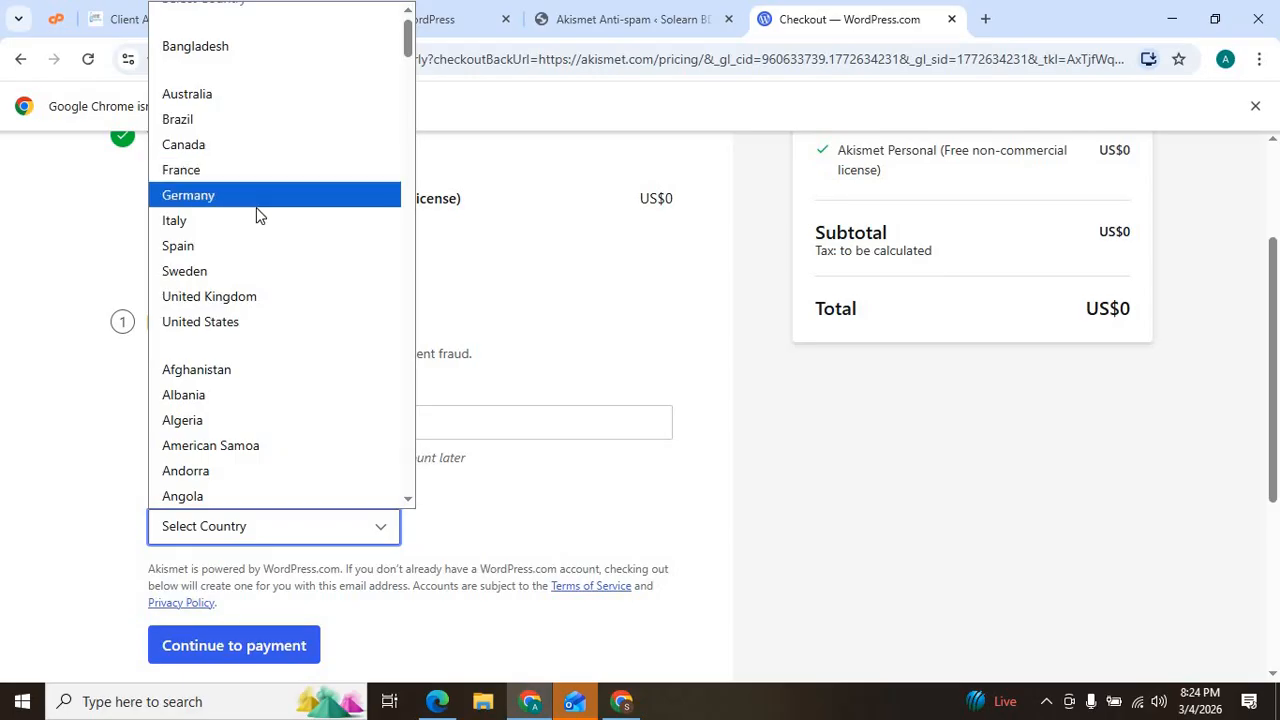
pyautogui.click(266, 50)
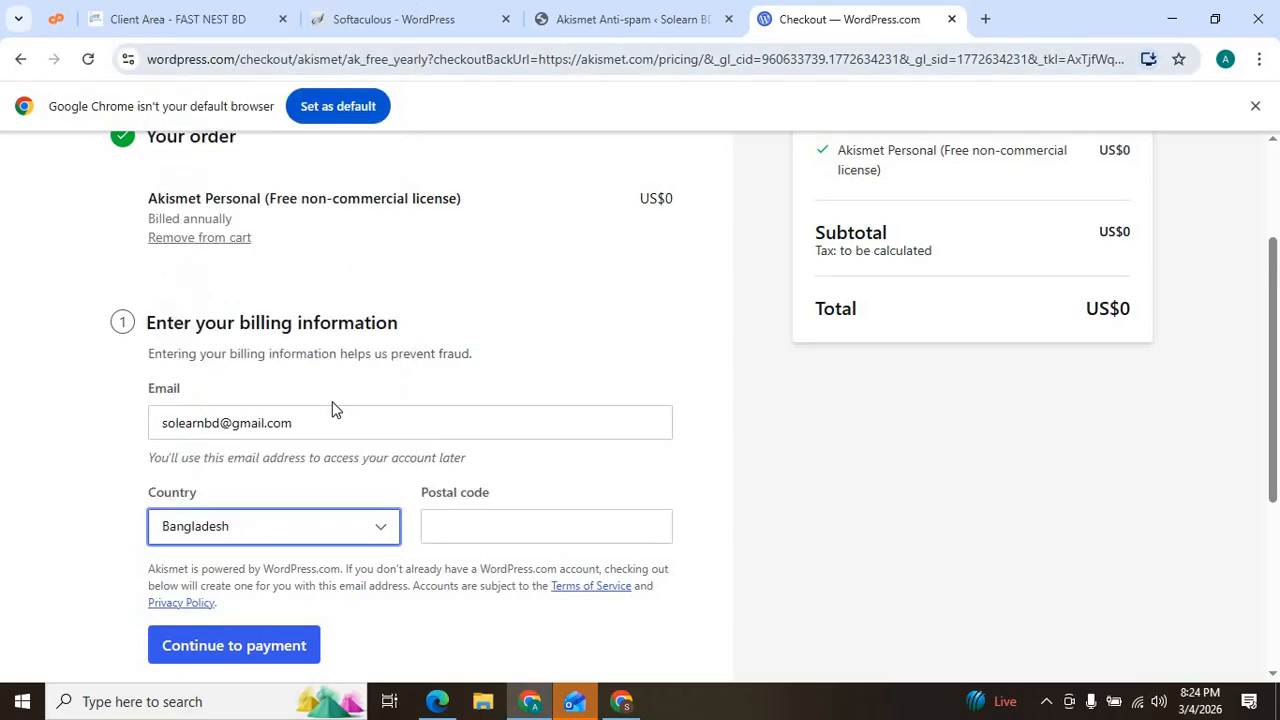
pyautogui.click(497, 526)
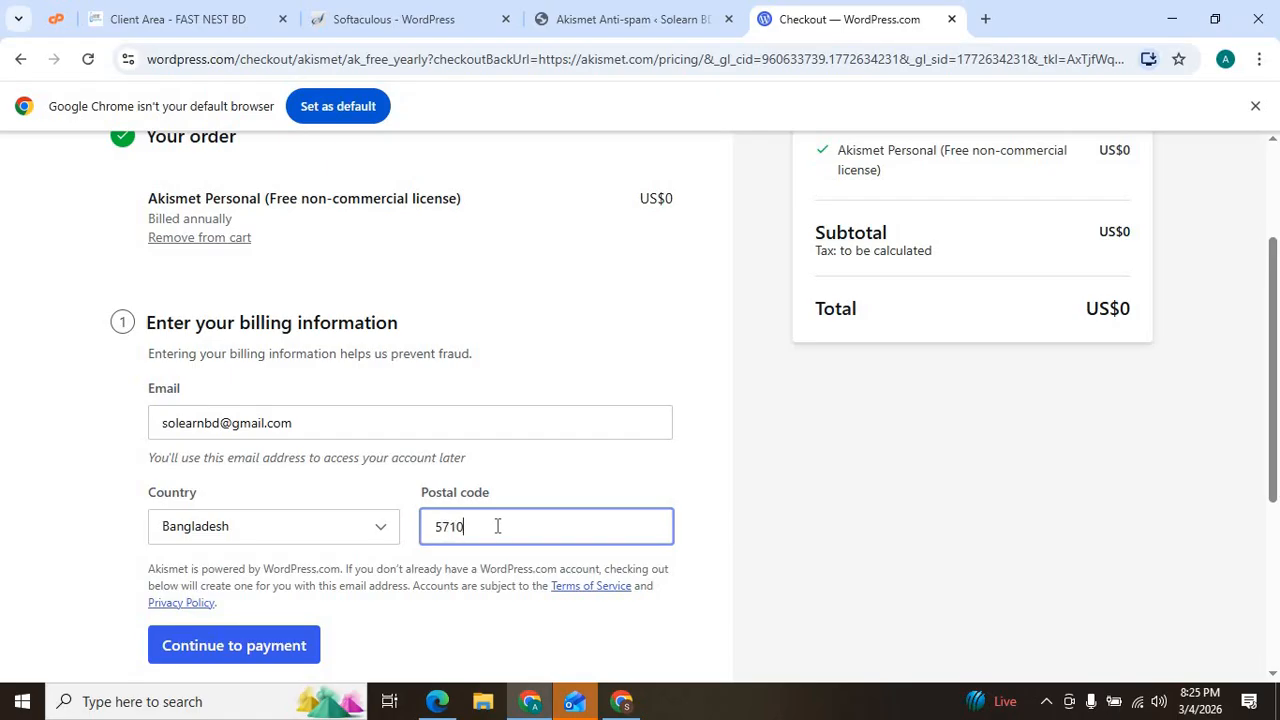
pyautogui.scroll(-2, 235, 540)
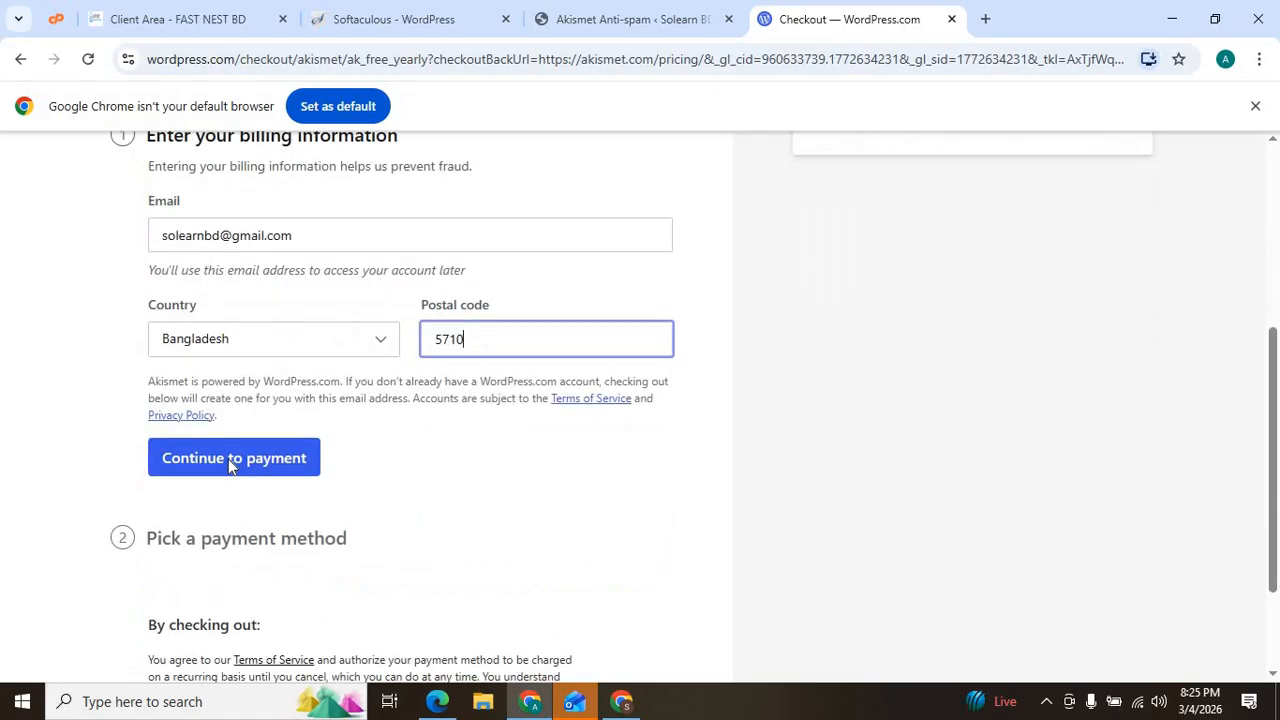
# - Continue to payment and complete the free Akismet Personal checkout
pyautogui.click(215, 447)
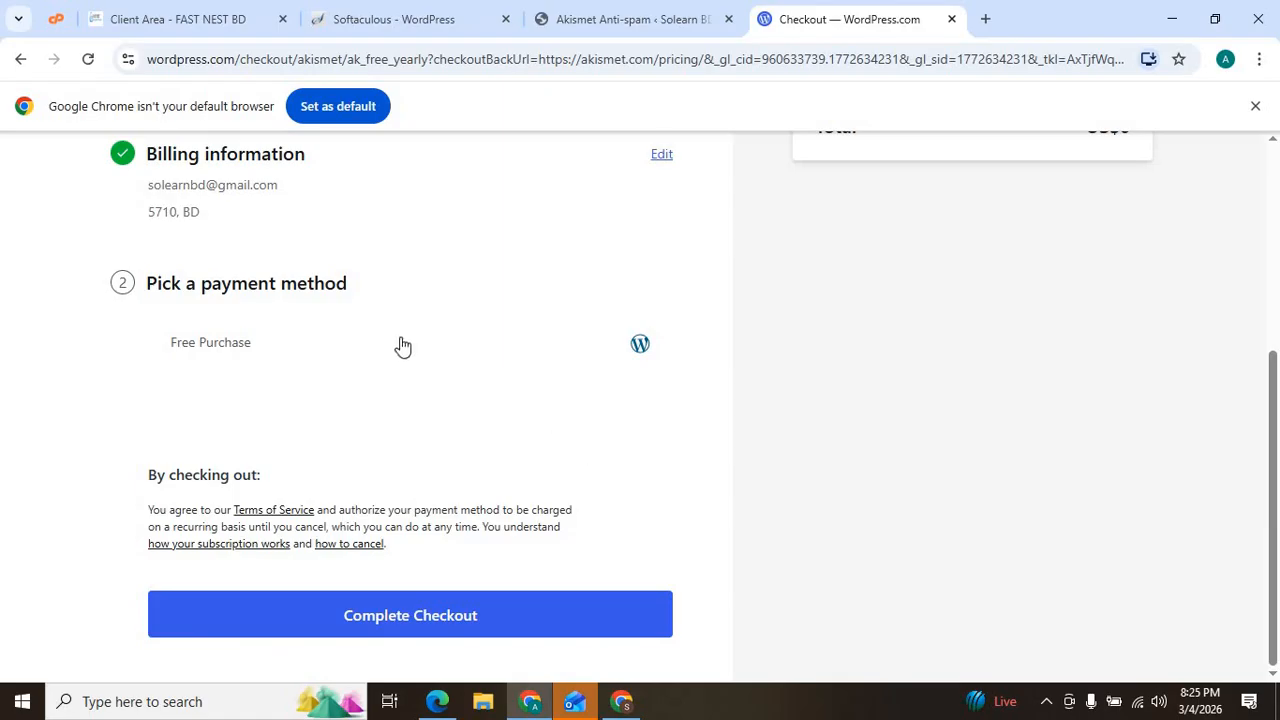
pyautogui.scroll(3, 402, 346)
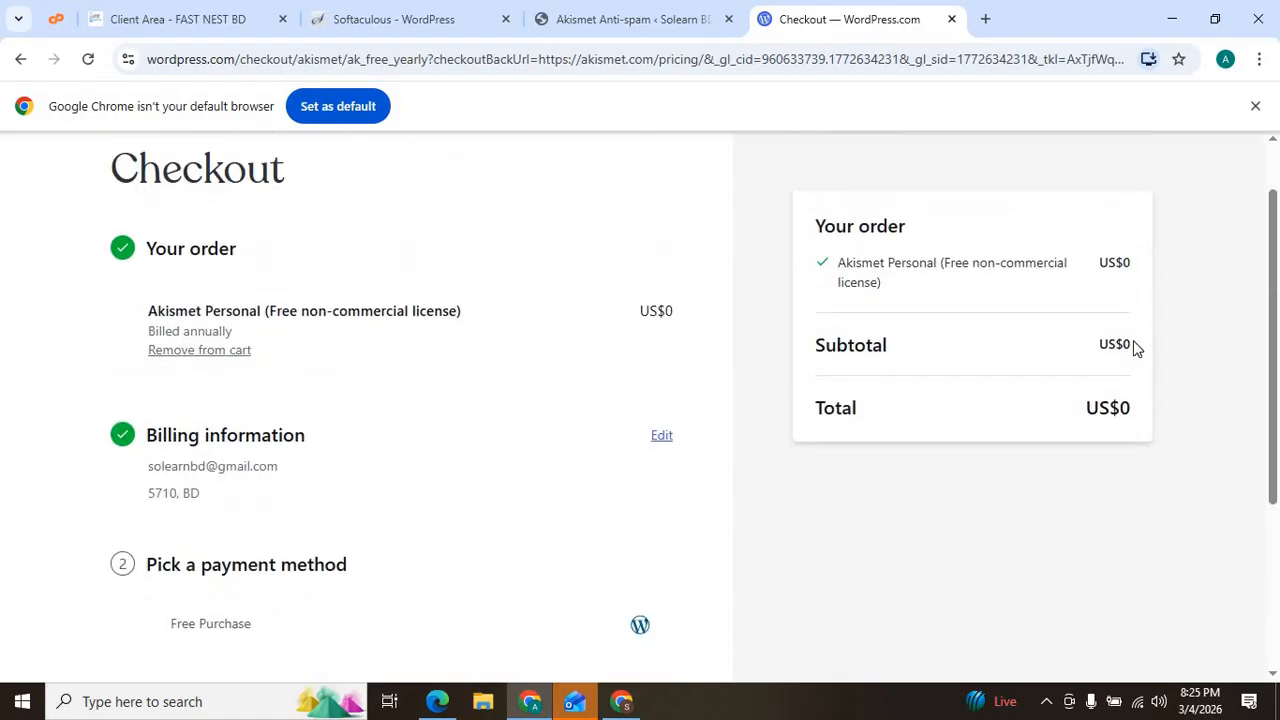
pyautogui.scroll(-3, 560, 303)
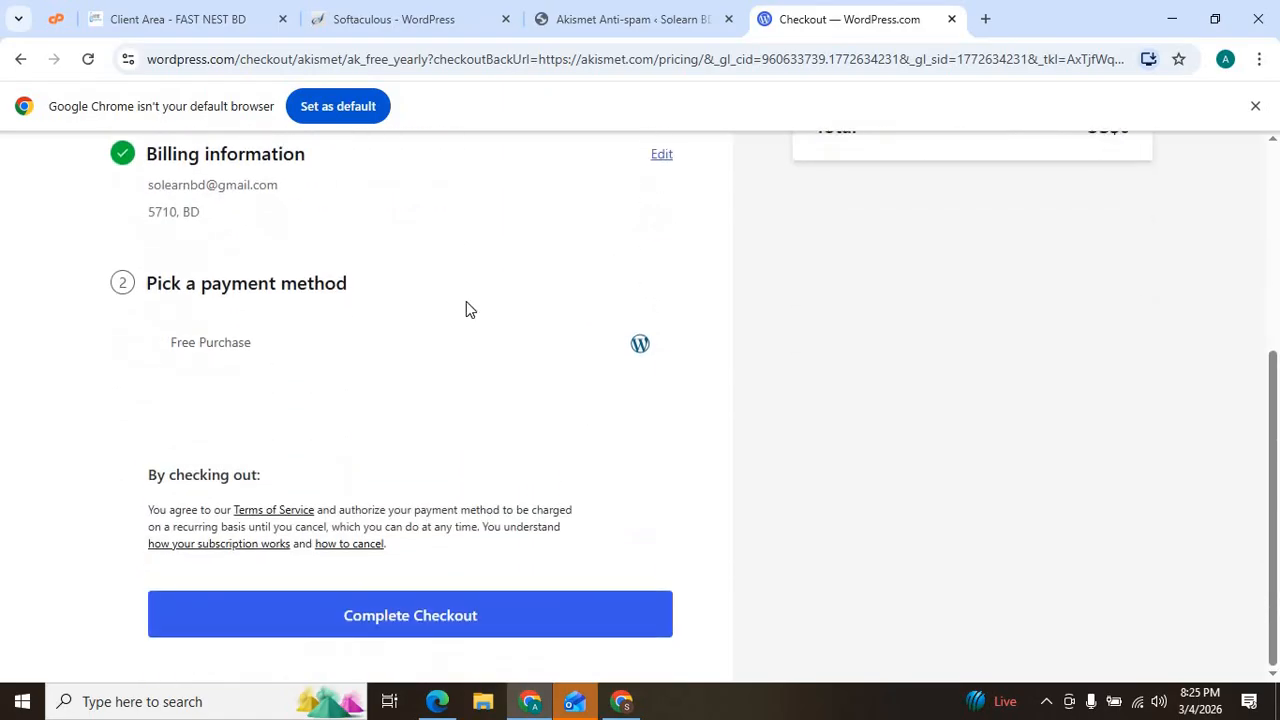
pyautogui.click(386, 606)
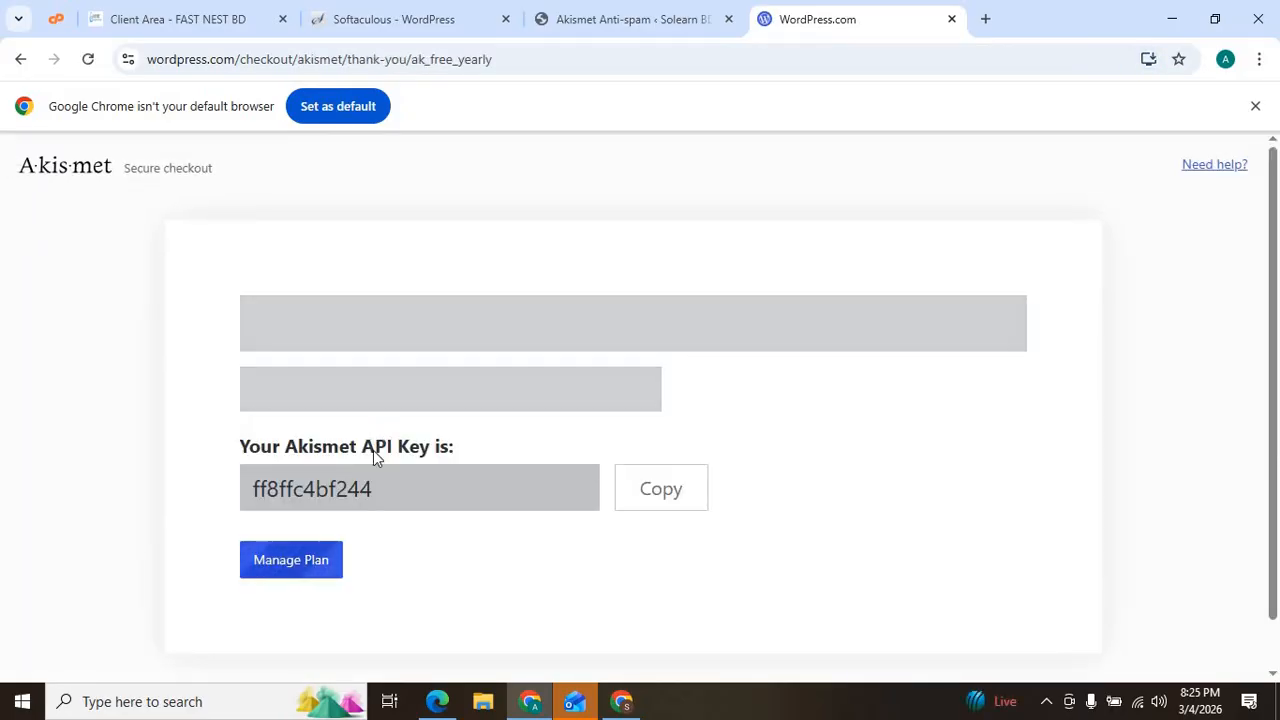
# - Copy the newly issued Akismet API key from the purchase thank-you page
pyautogui.scroll(-3, 437, 449)
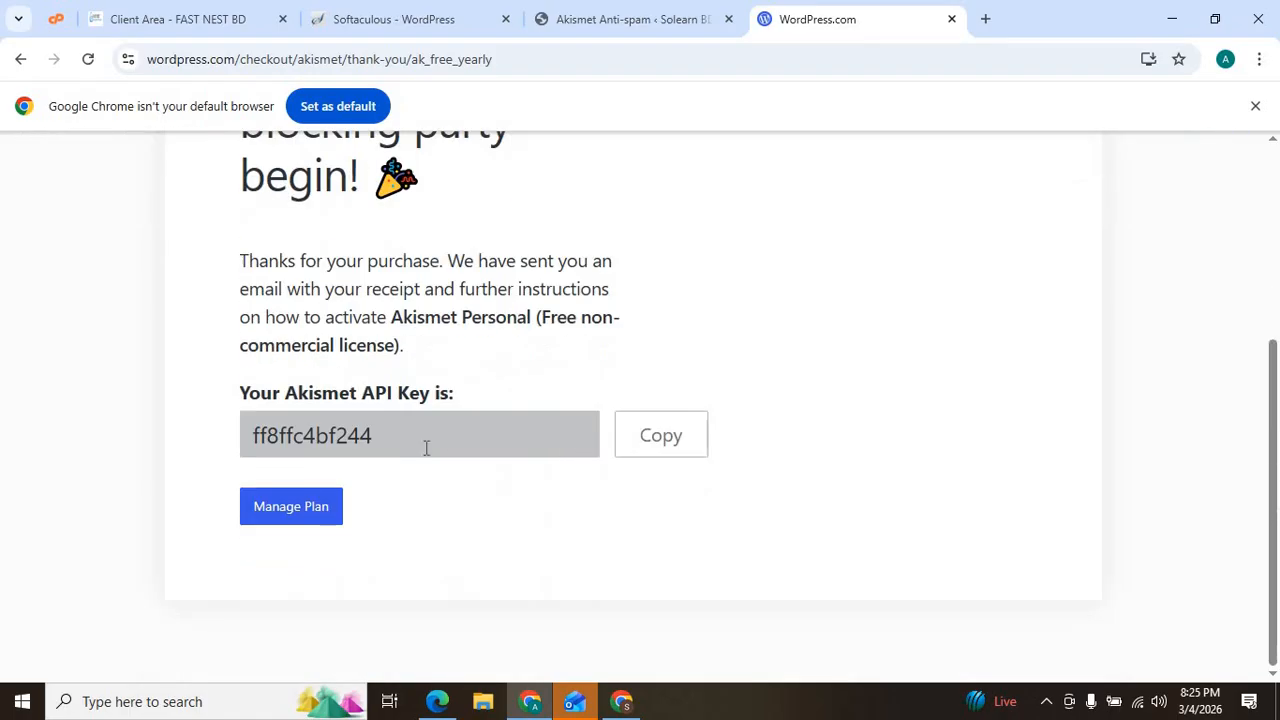
pyautogui.click(660, 440)
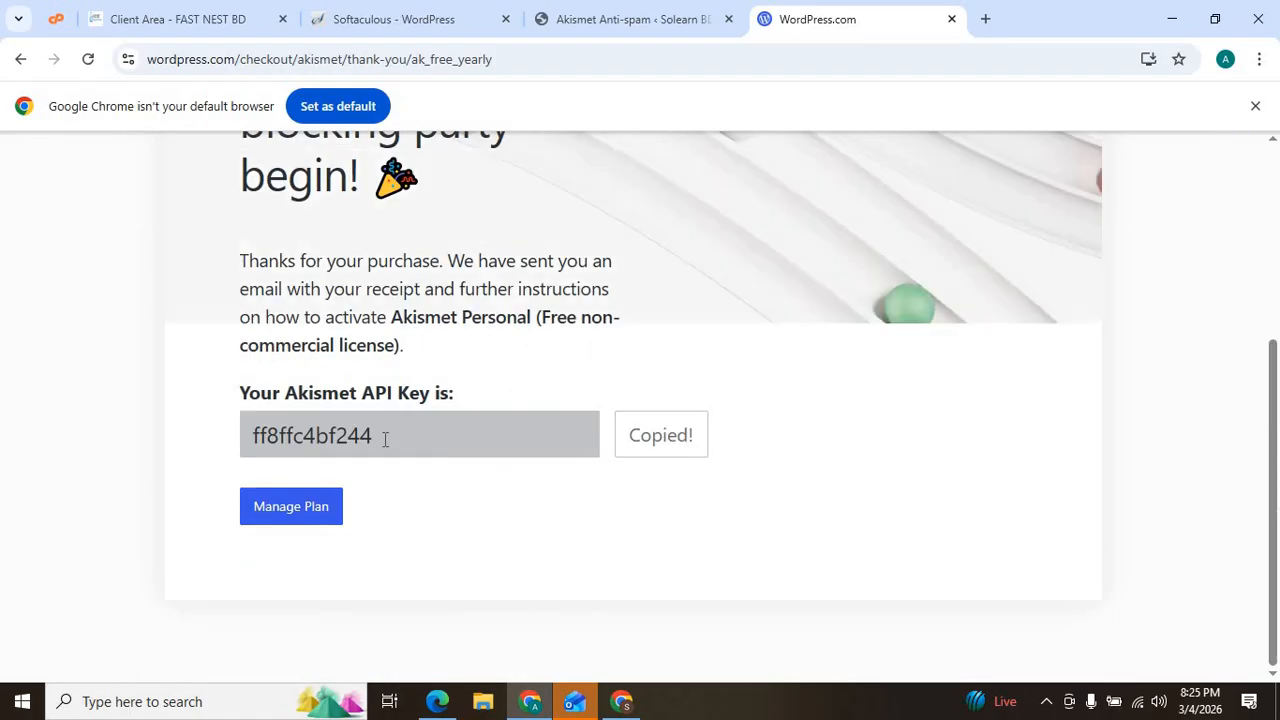
pyautogui.moveTo(383, 437); pyautogui.dragTo(171, 449)
pyautogui.rightClick(308, 447)
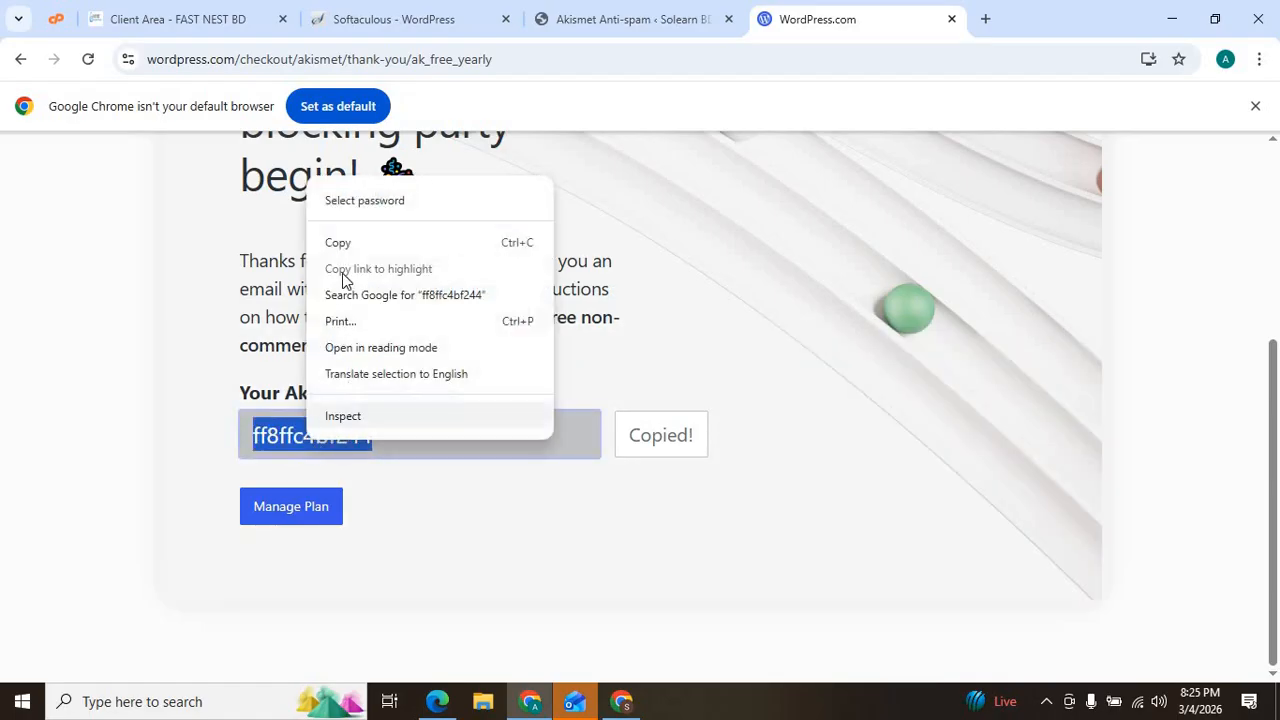
pyautogui.click(352, 245)
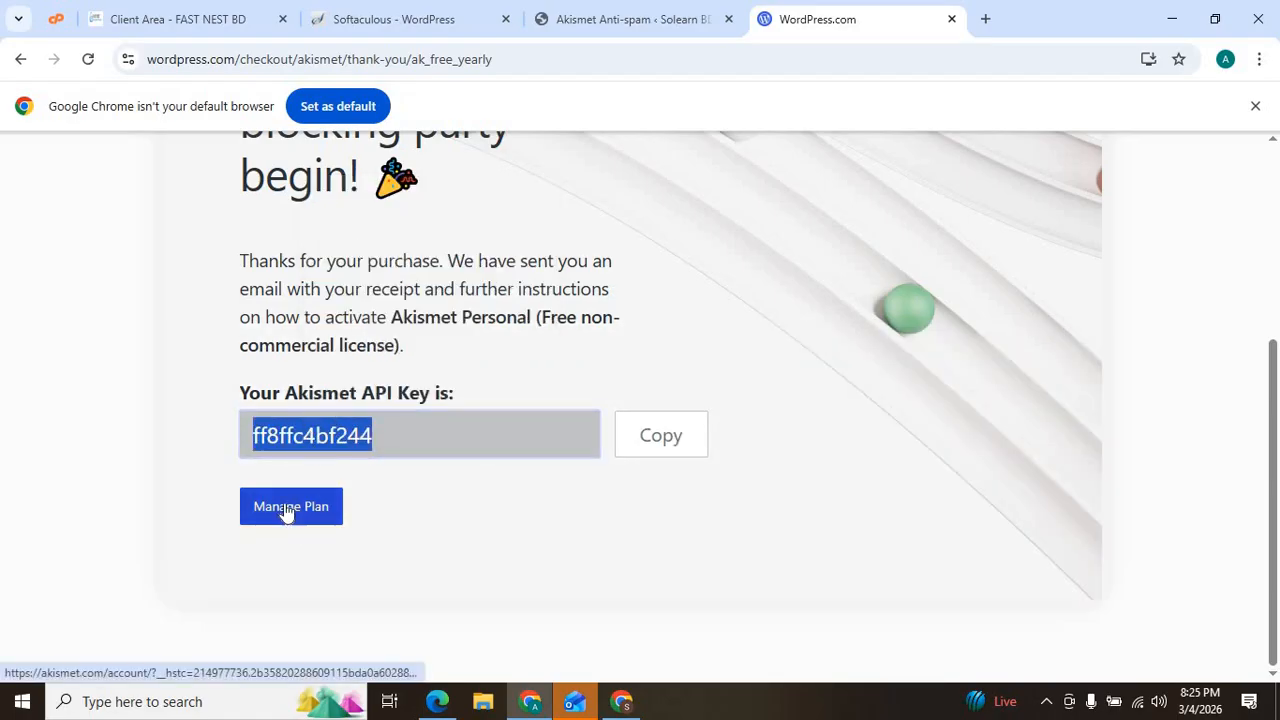
pyautogui.scroll(3, 436, 440)
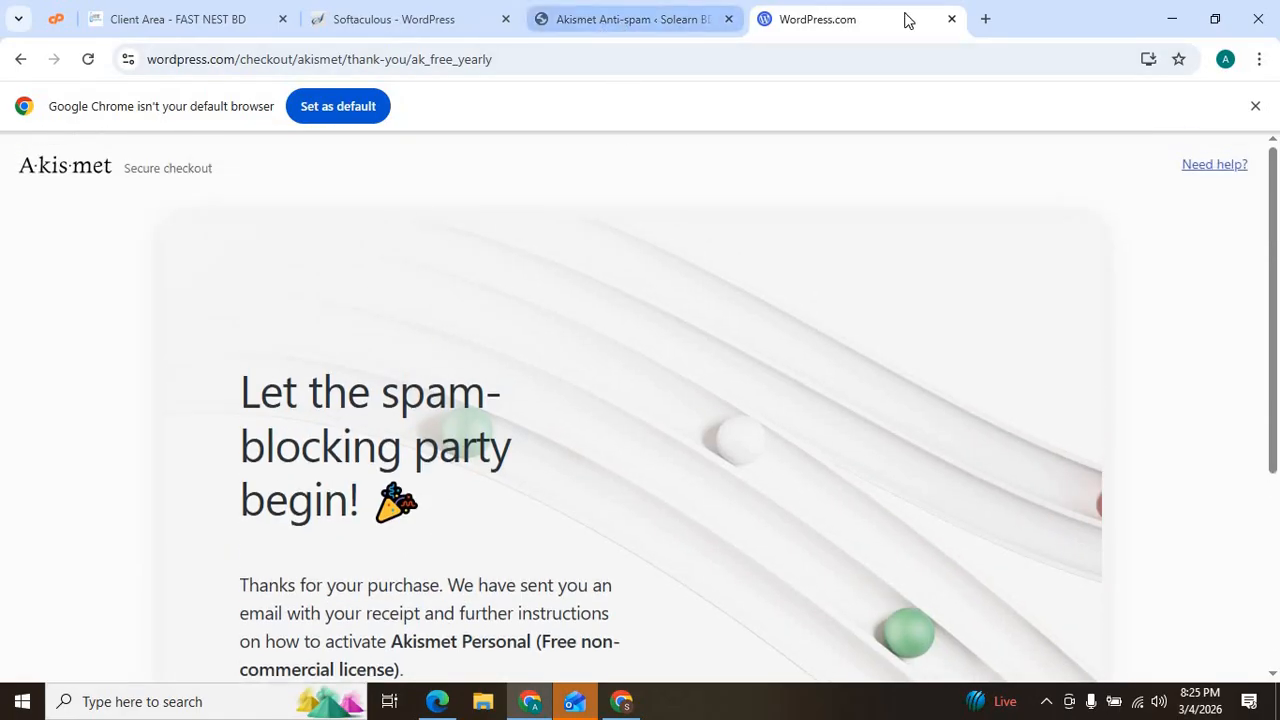
# - Manually enter the copied API key on the Akismet Anti-spam page and connect, confirming the Personal license is Active
pyautogui.click(952, 20)
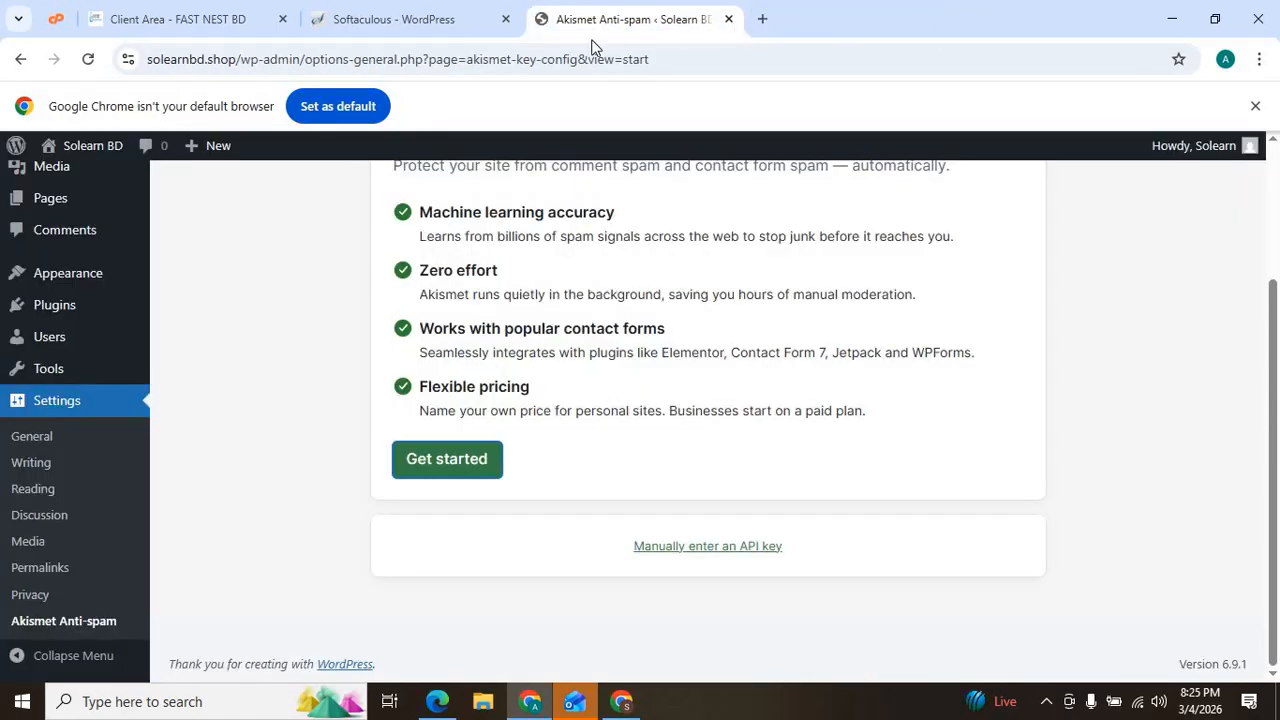
pyautogui.click(703, 546)
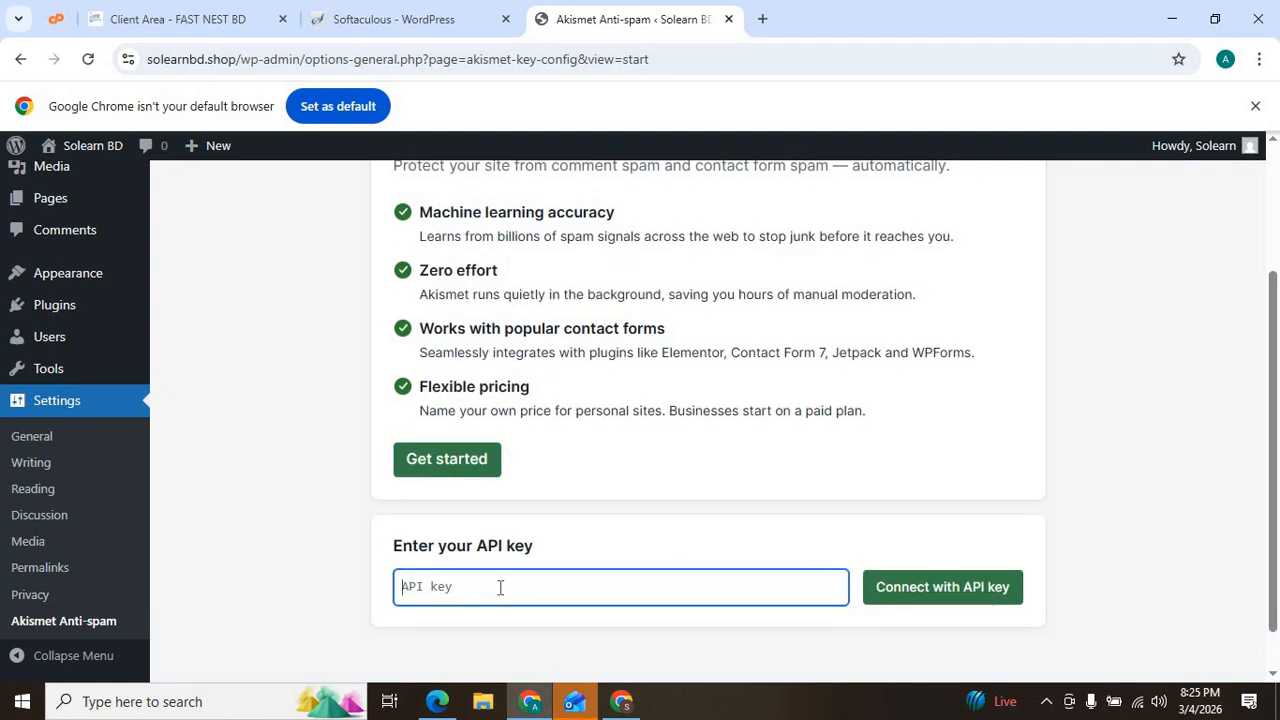
pyautogui.hotkey('ctrl', 'v')
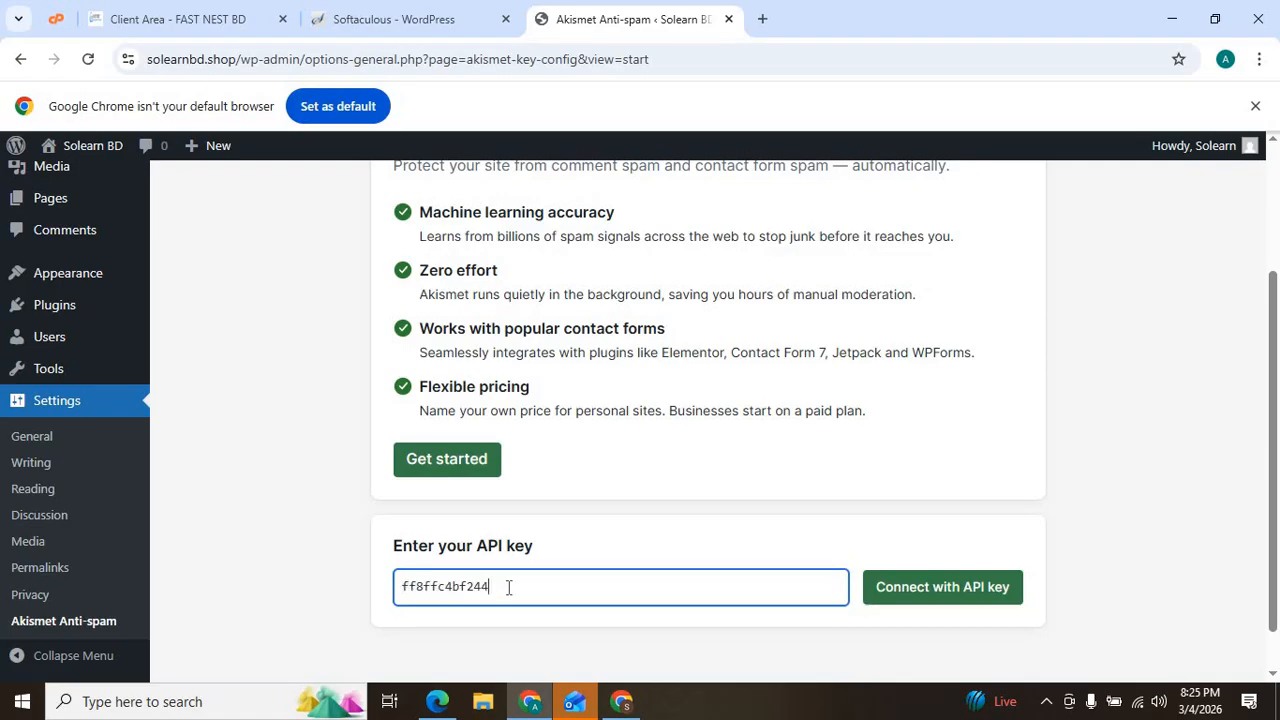
pyautogui.click(920, 591)
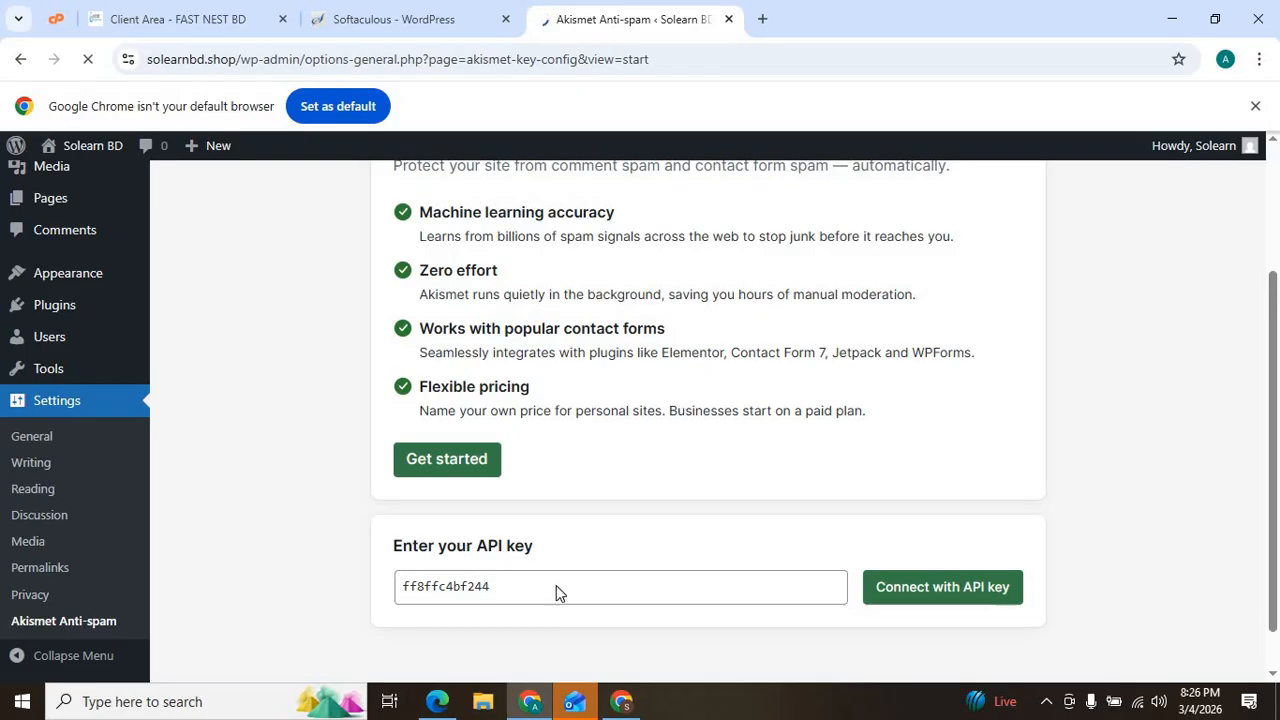
pyautogui.scroll(-2, 575, 459)
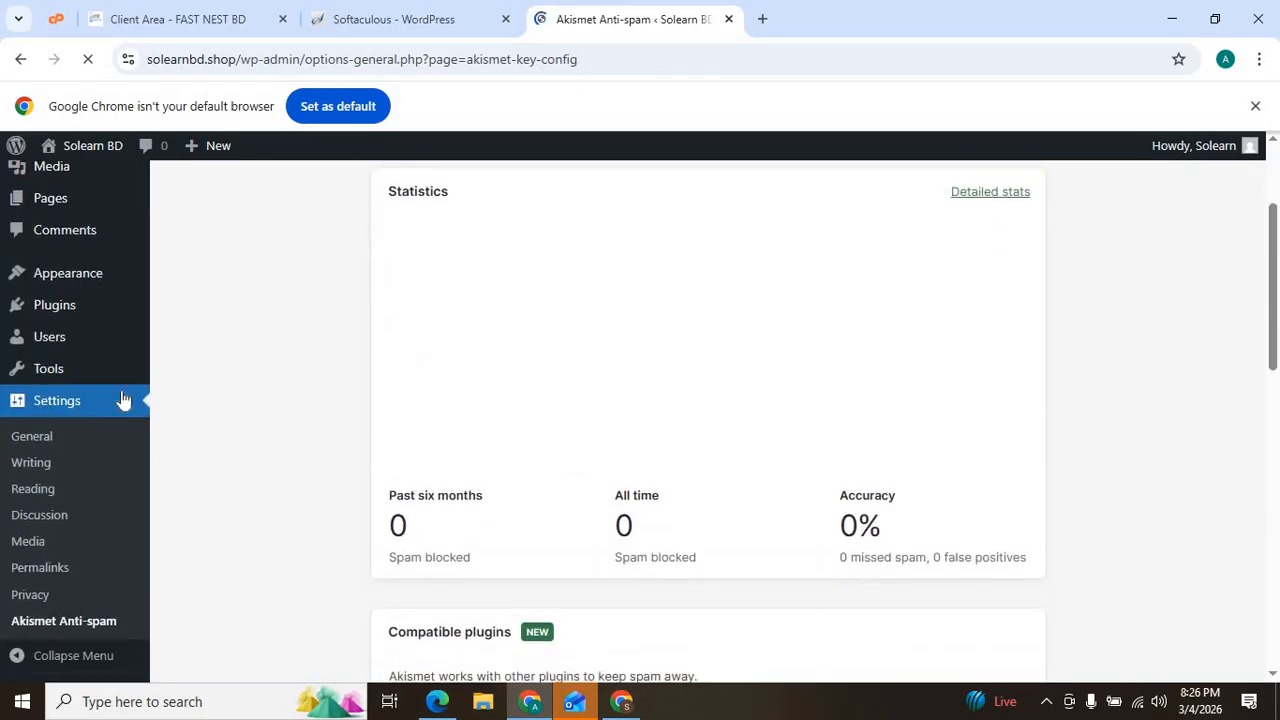
pyautogui.scroll(-1, 580, 474)
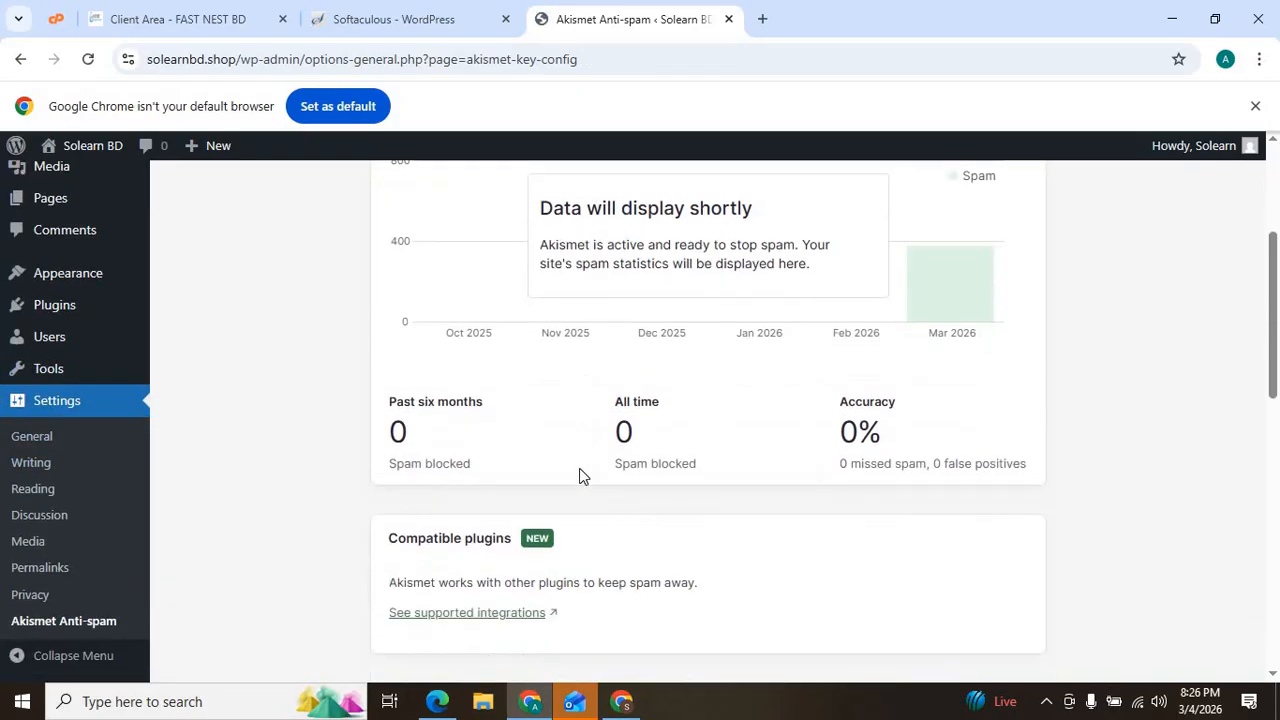
pyautogui.scroll(-1, 590, 355)
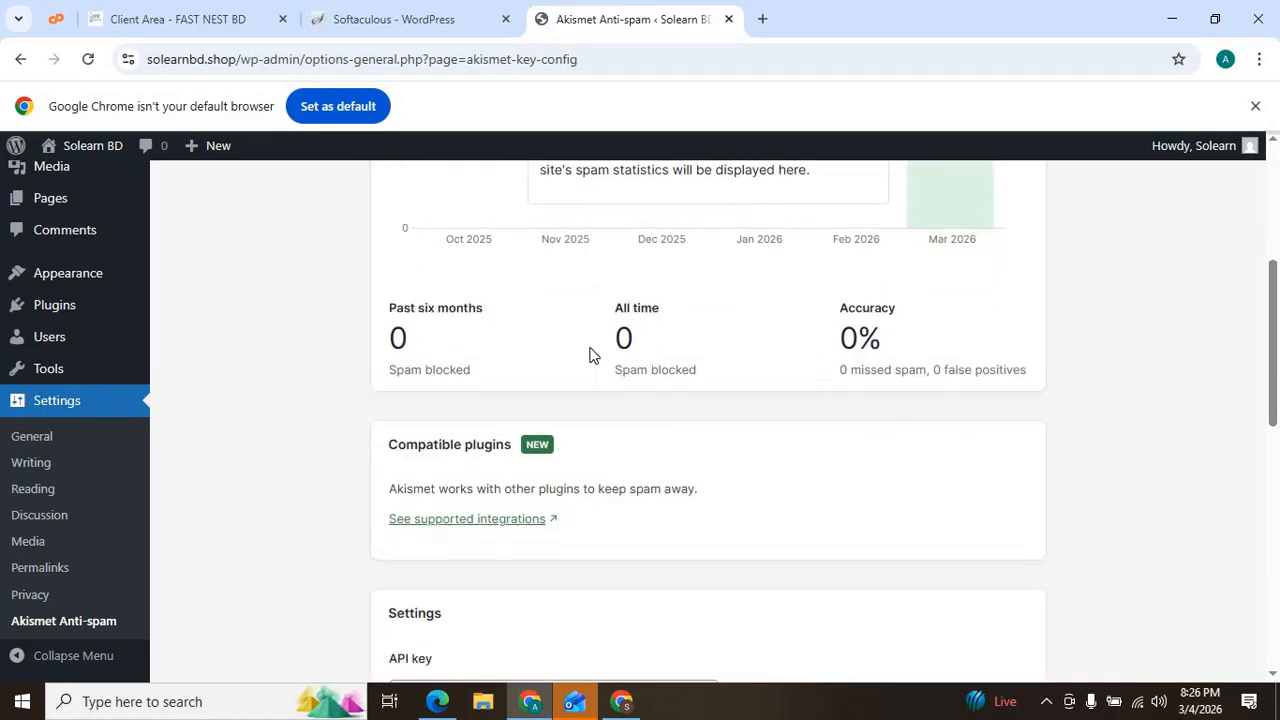
pyautogui.scroll(-8, 650, 390)
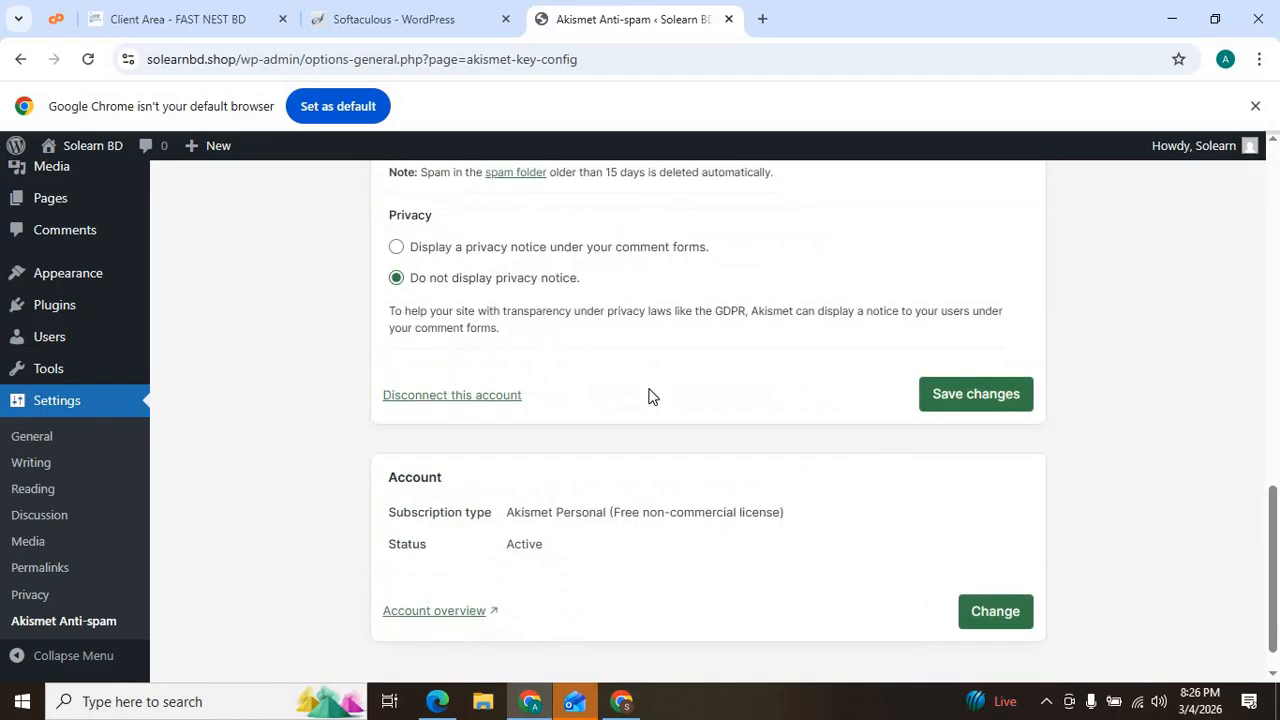
pyautogui.scroll(12, 590, 502)
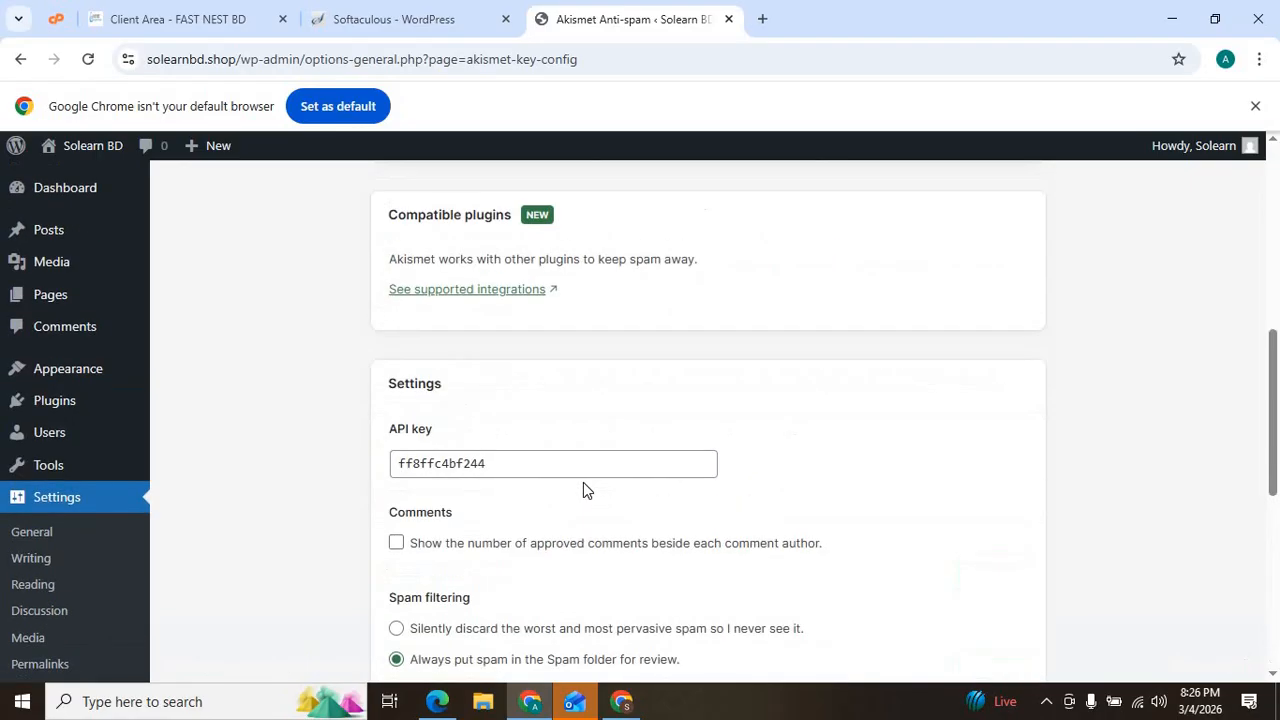
pyautogui.scroll(-3, 96, 545)
pyautogui.scroll(-2, 92, 555)
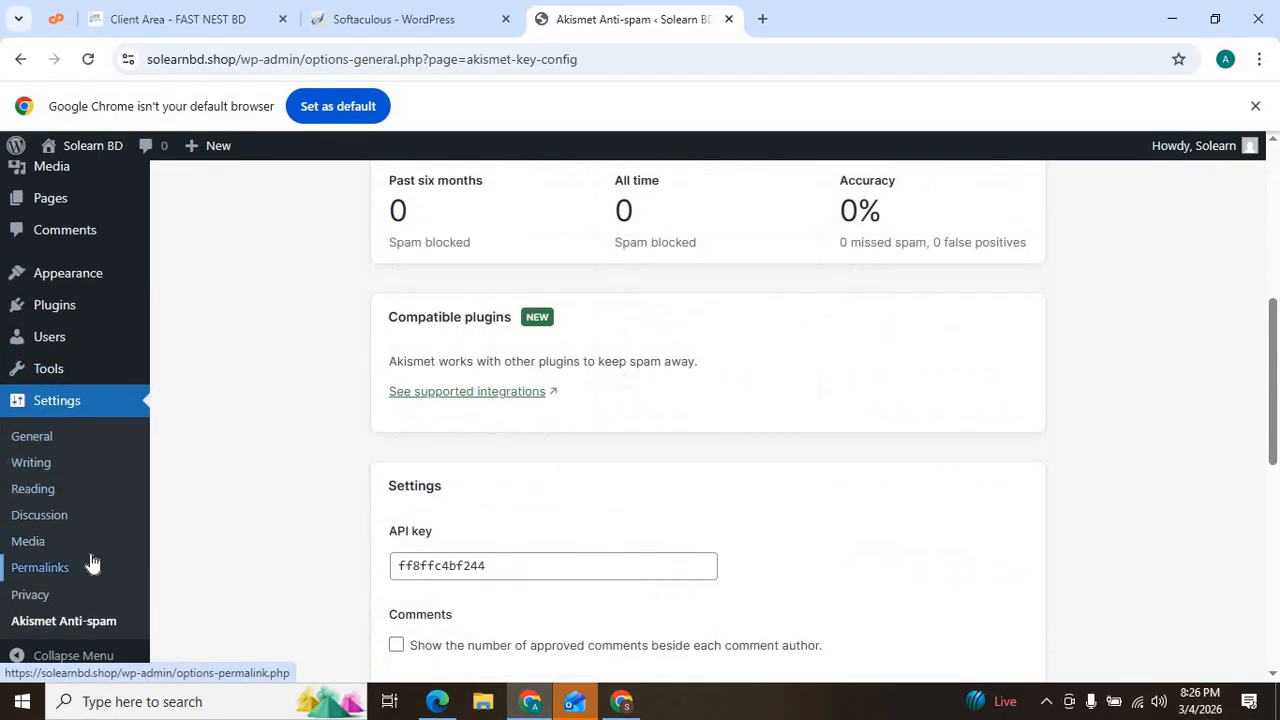
pyautogui.scroll(1, 84, 500)
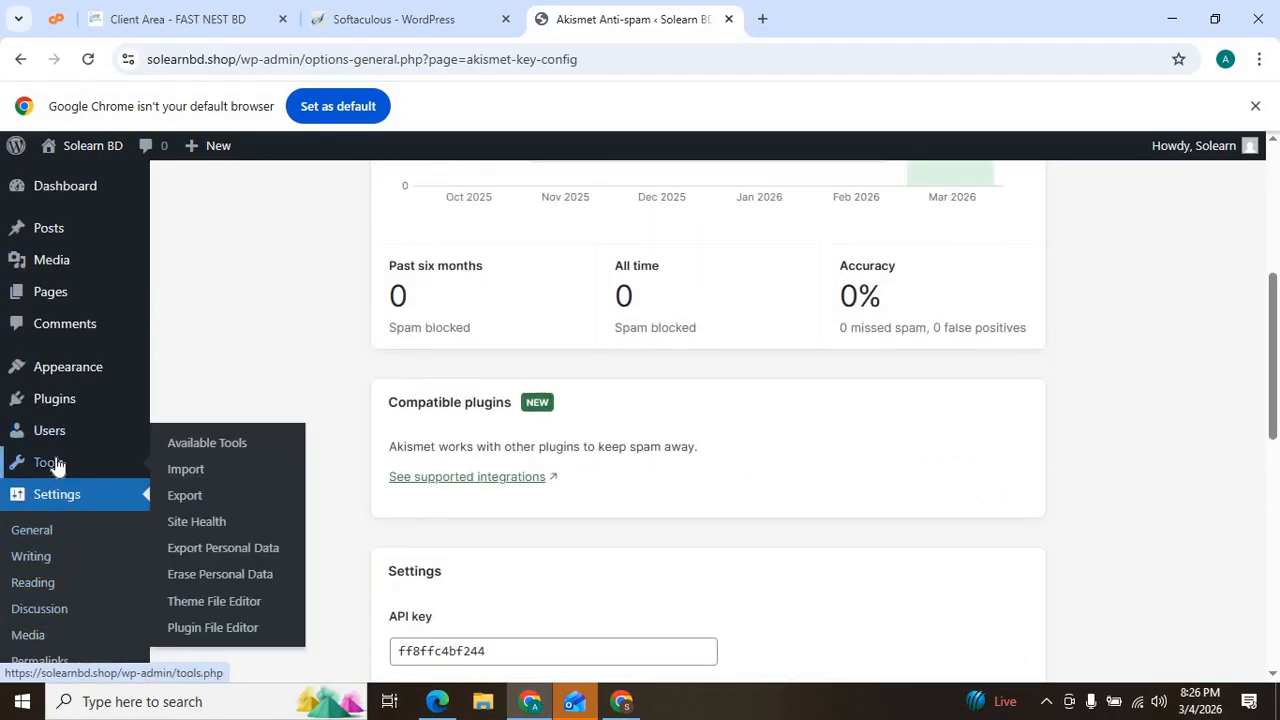
# - Search the plugin directory for Jetpack from Add Plugin, getting 'Destination folder already exists.'
pyautogui.moveTo(55, 408)
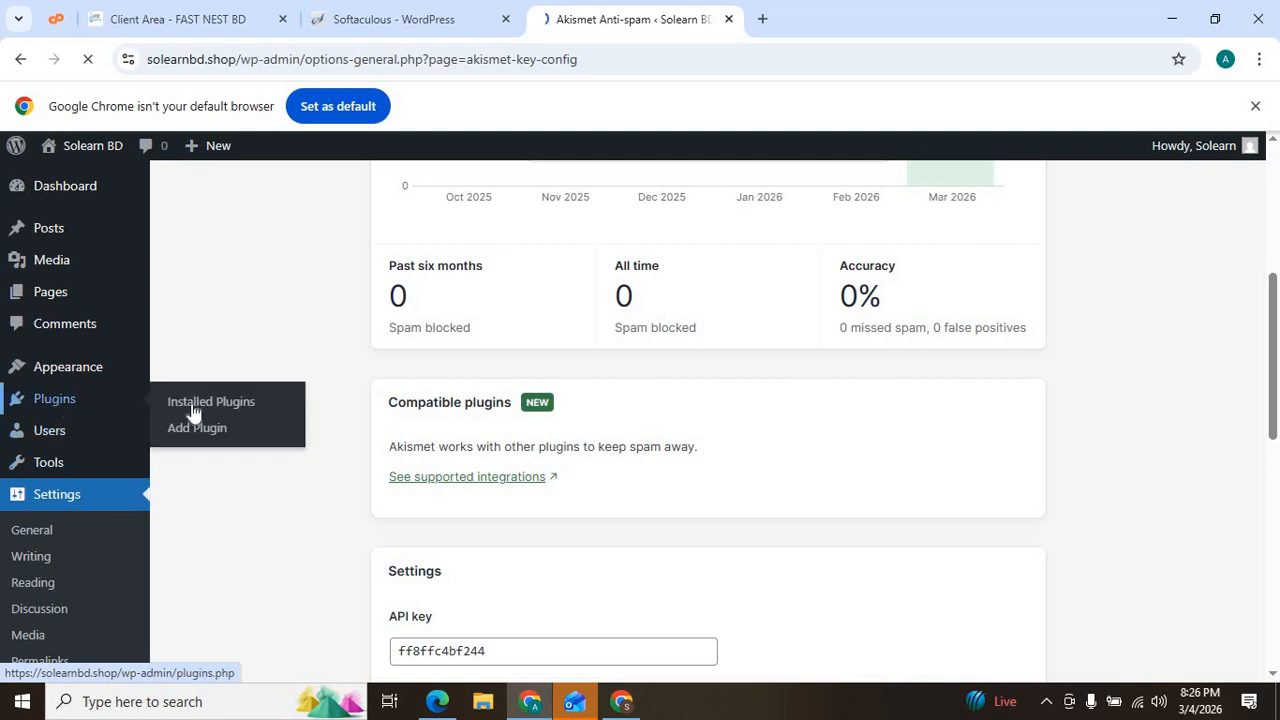
pyautogui.click(232, 405)
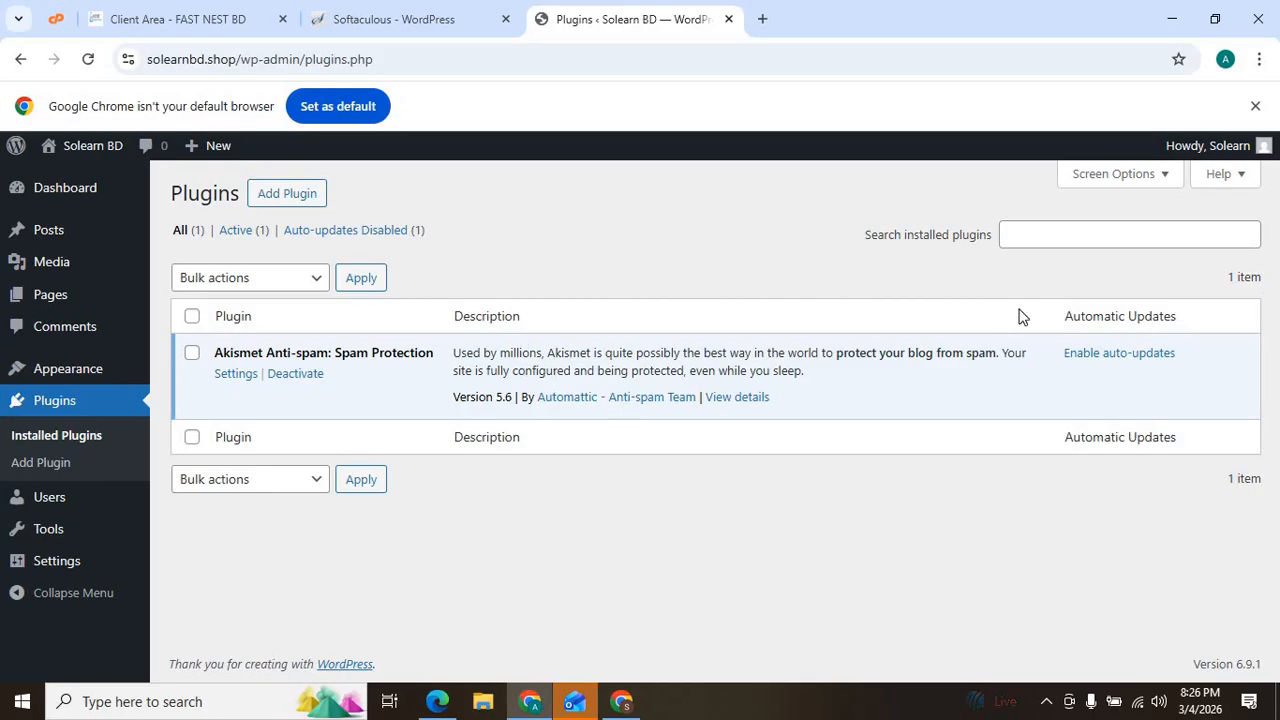
pyautogui.click(1063, 237)
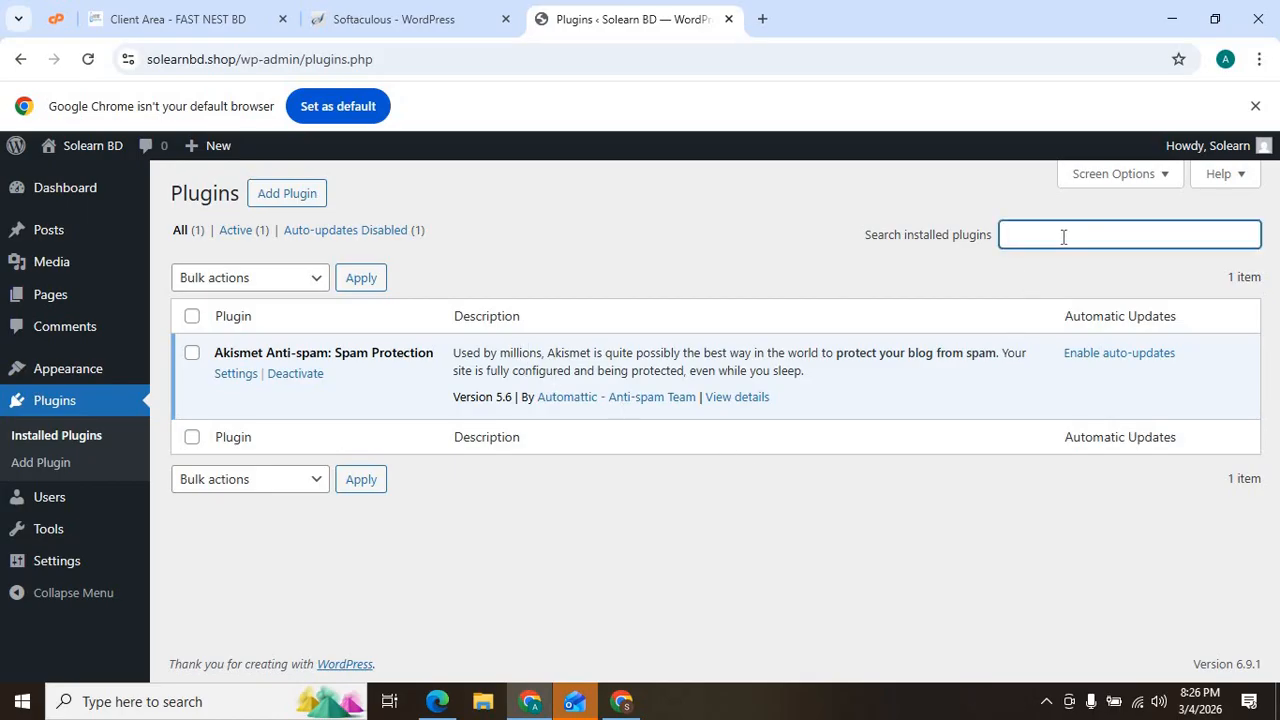
pyautogui.click(283, 197)
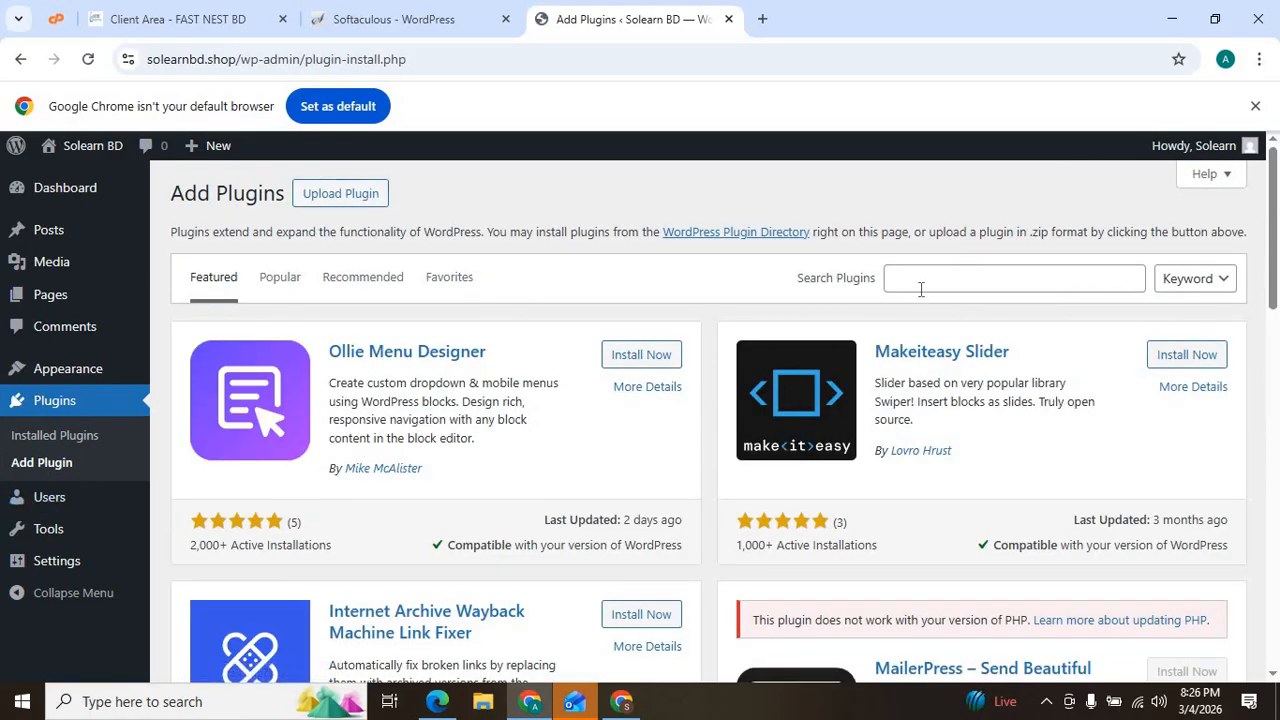
pyautogui.click(935, 286)
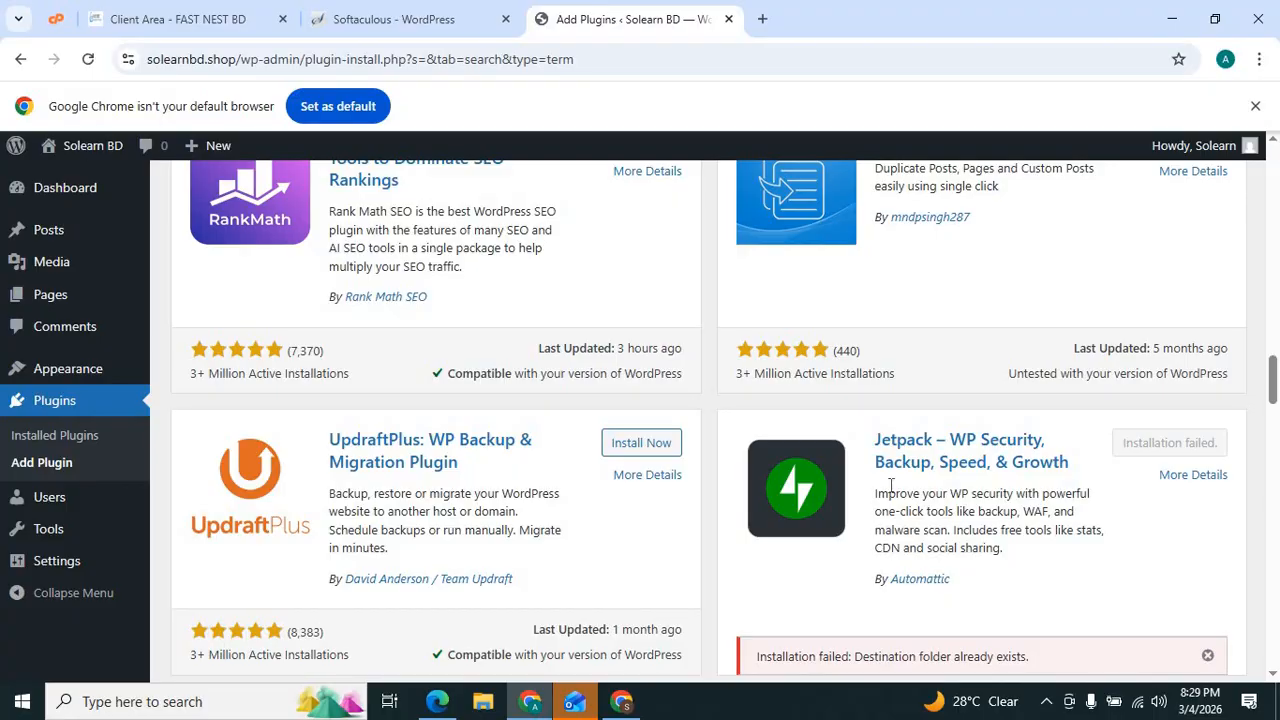
pyautogui.scroll(-1, 898, 485)
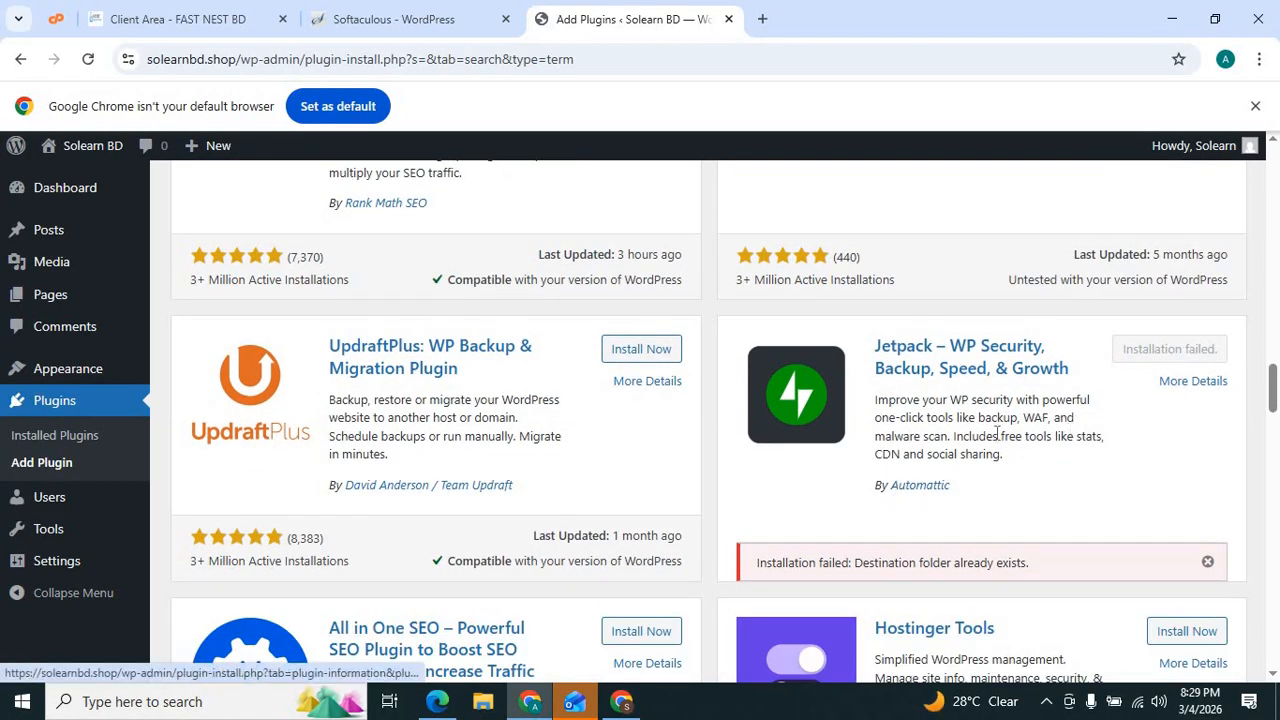
# - Open Jetpack's plugin details (version 15.6 by Automattic) and activate it
pyautogui.scroll(-1, 920, 432)
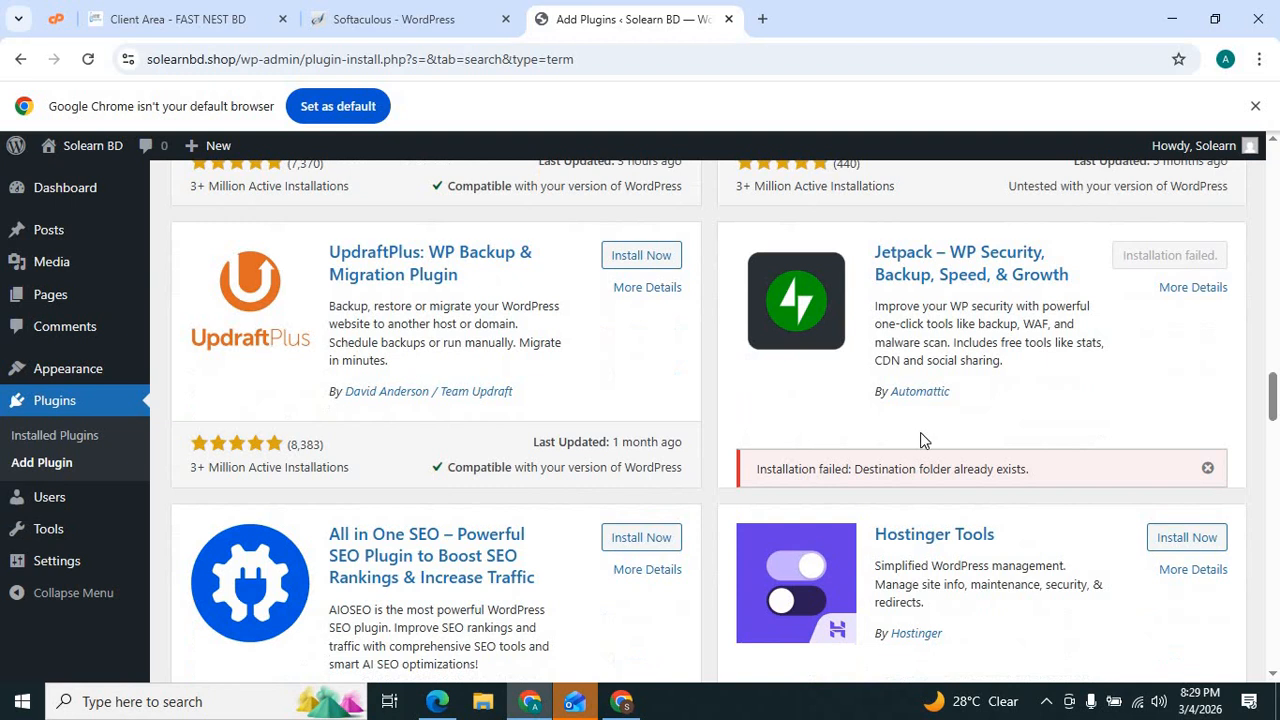
pyautogui.click(1190, 288)
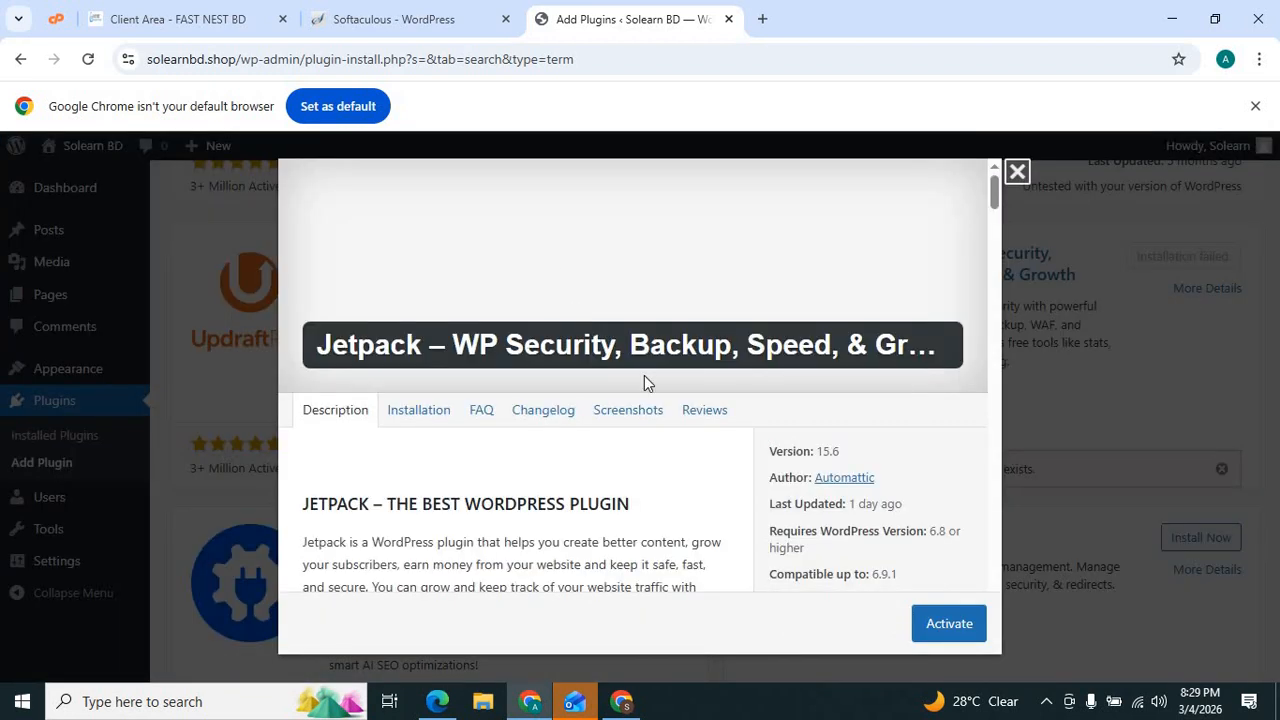
pyautogui.click(949, 624)
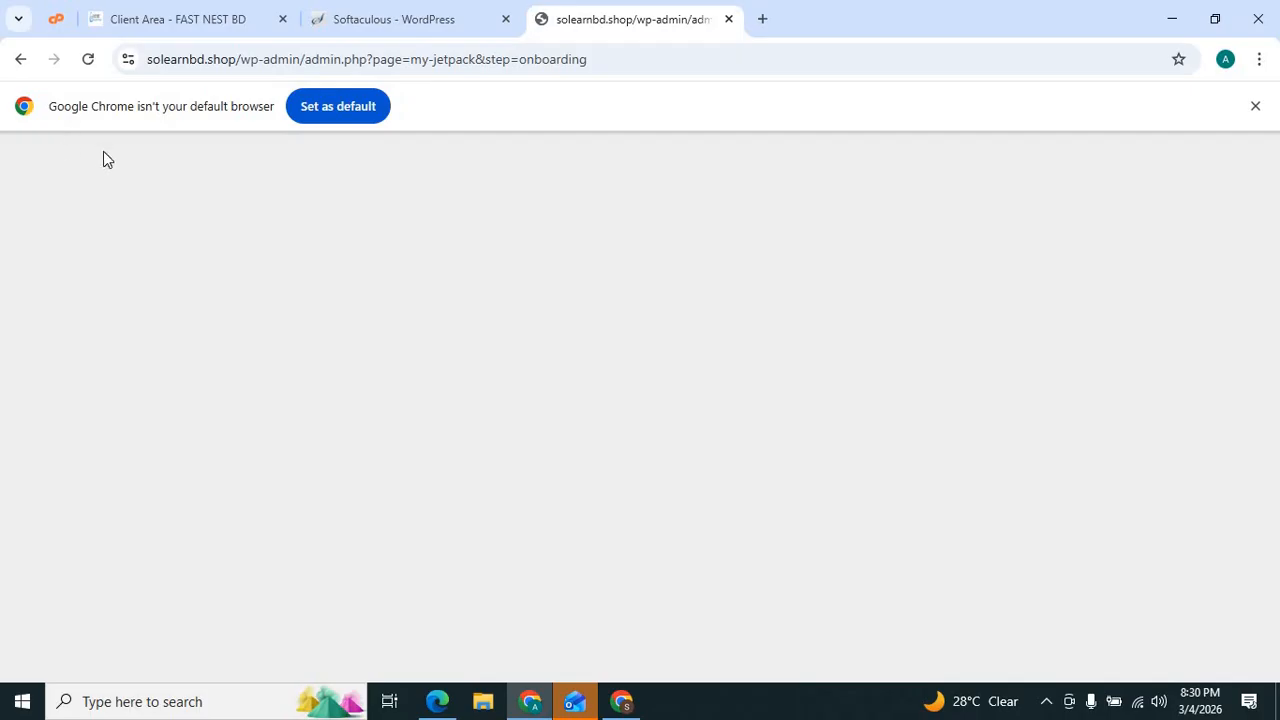
# - Dismiss Windows Settings, reload the blank Jetpack onboarding page and start the free Jetpack setup
pyautogui.click(341, 110)
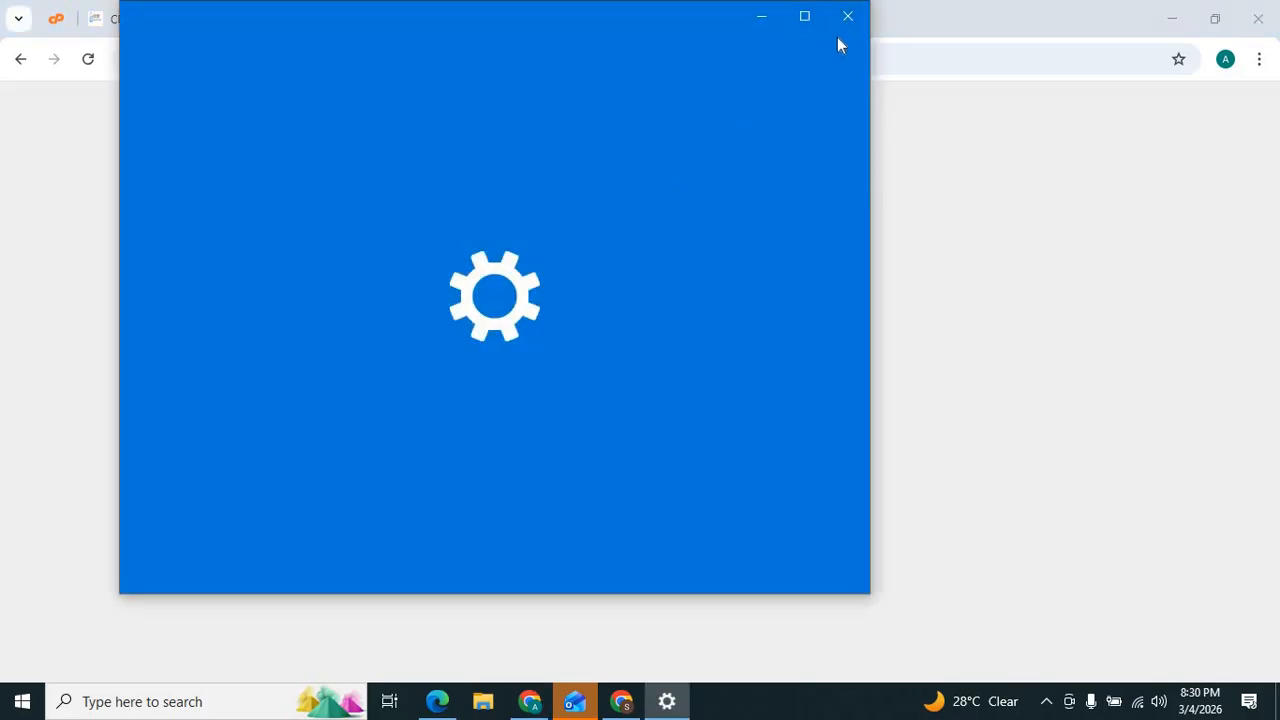
pyautogui.click(863, 22)
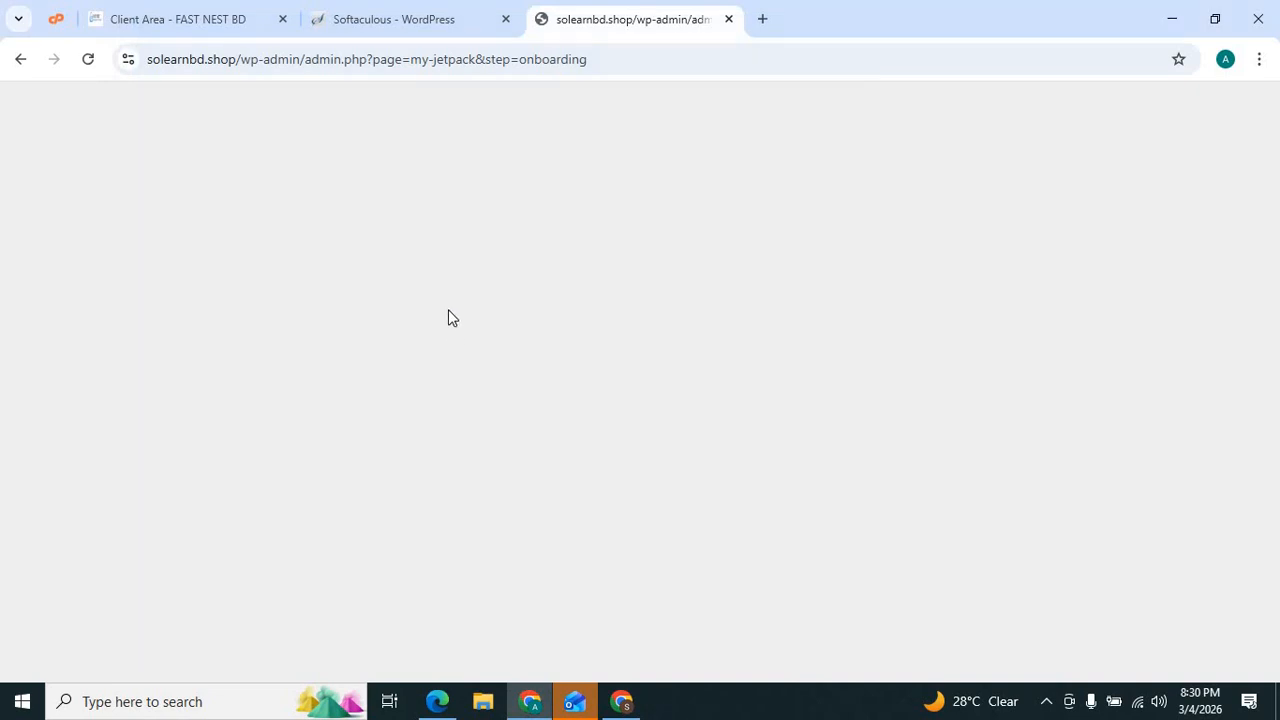
pyautogui.click(470, 14)
pyautogui.click(628, 19)
pyautogui.click(87, 60)
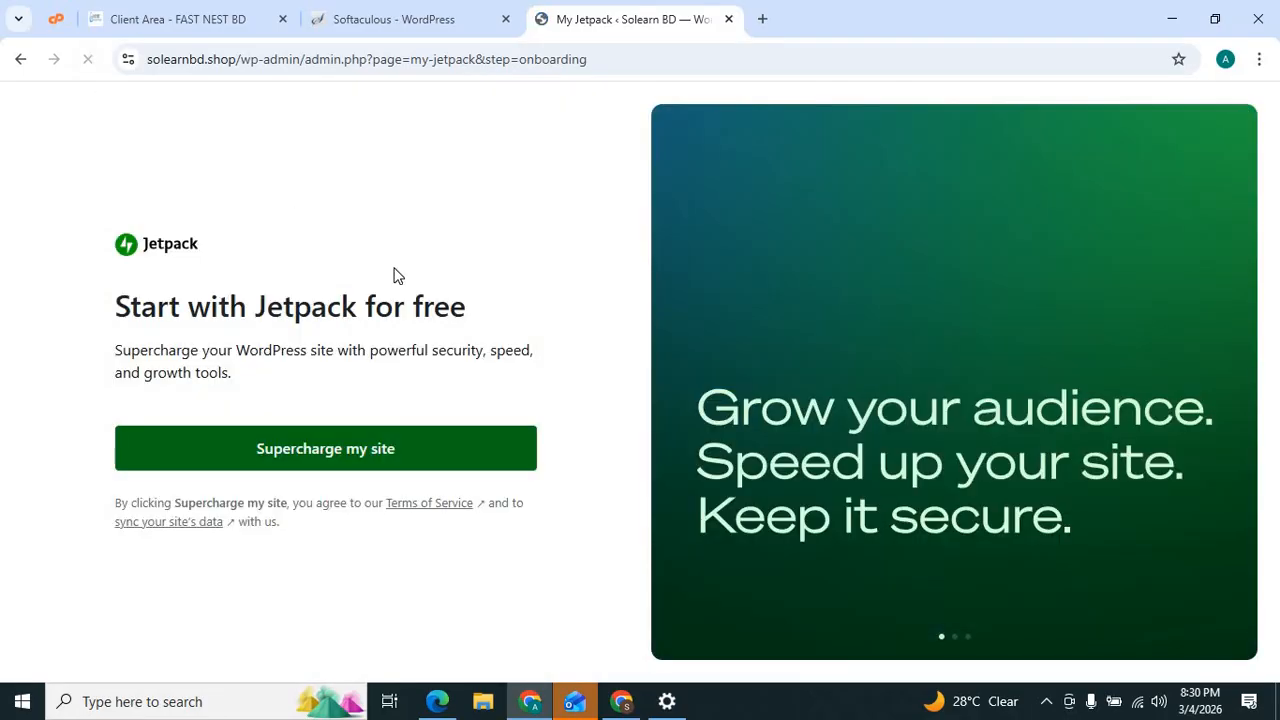
pyautogui.click(290, 453)
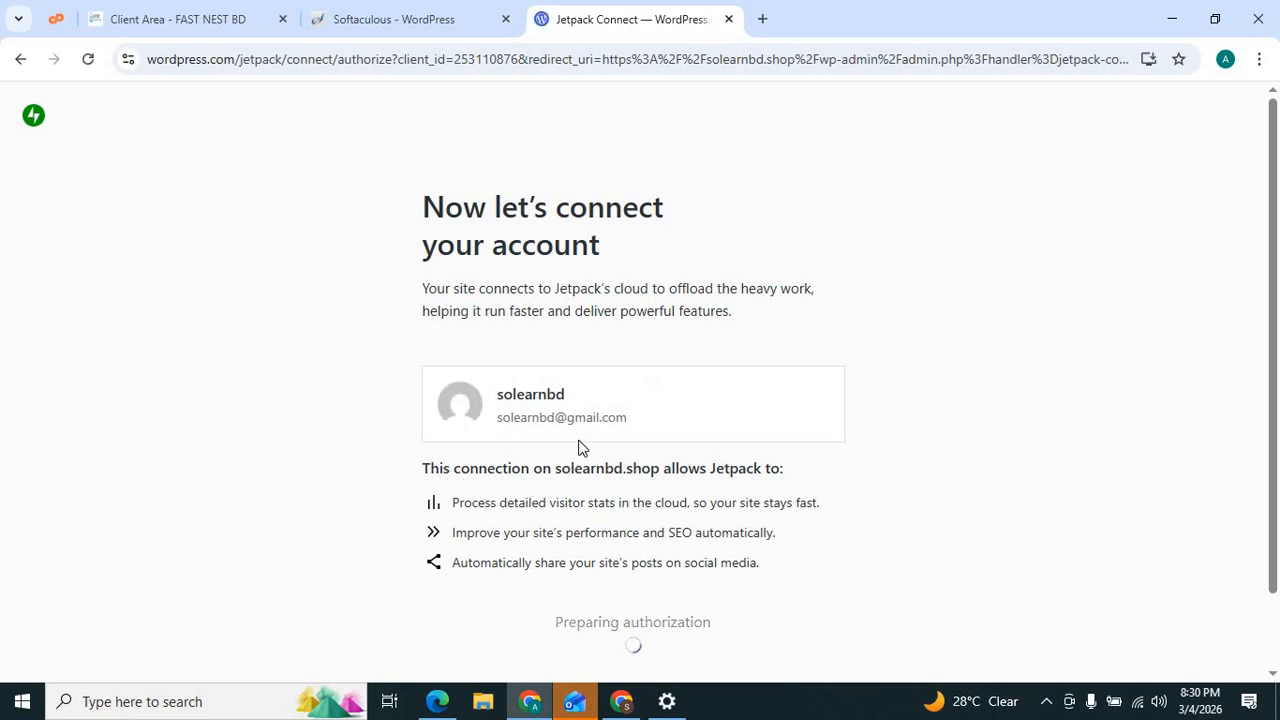
# - Authorize connecting solearnbd.shop to the WordPress.com account on the Jetpack Connect page
pyautogui.scroll(-1, 578, 447)
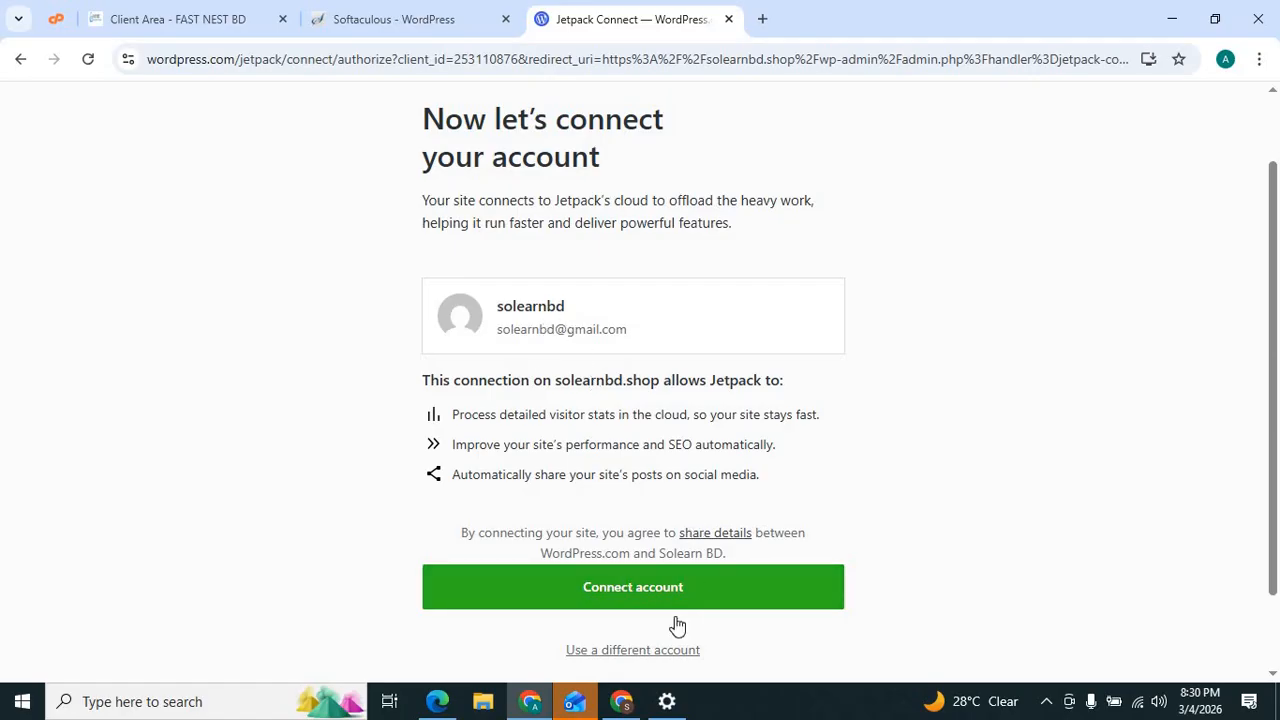
pyautogui.click(630, 592)
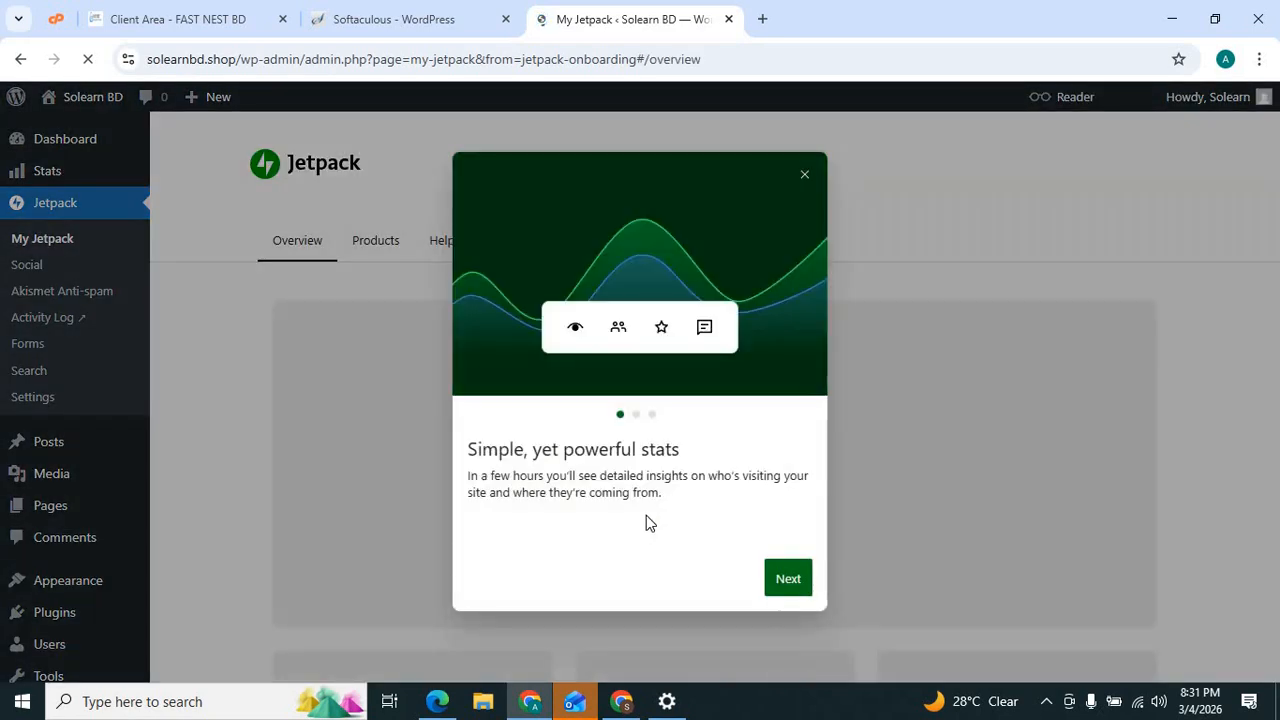
# - Click through all slides of the Jetpack welcome tour to finish it
pyautogui.click(788, 577)
pyautogui.click(788, 578)
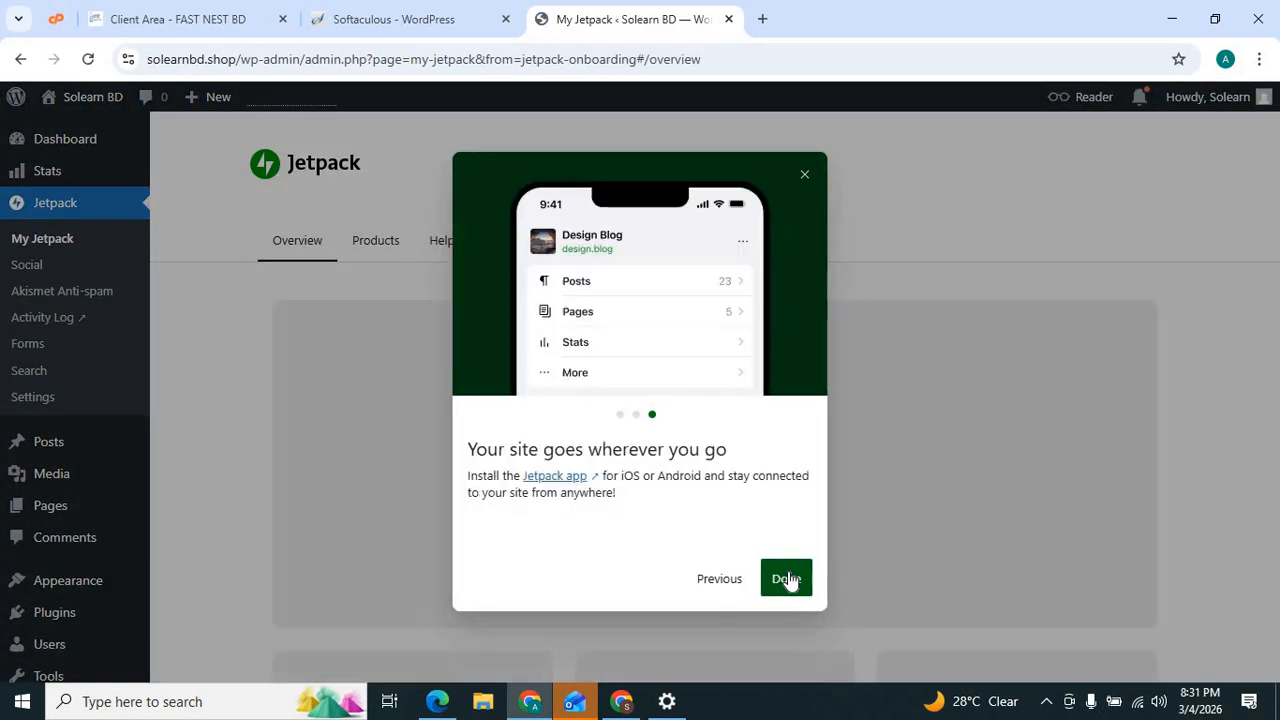
pyautogui.click(787, 578)
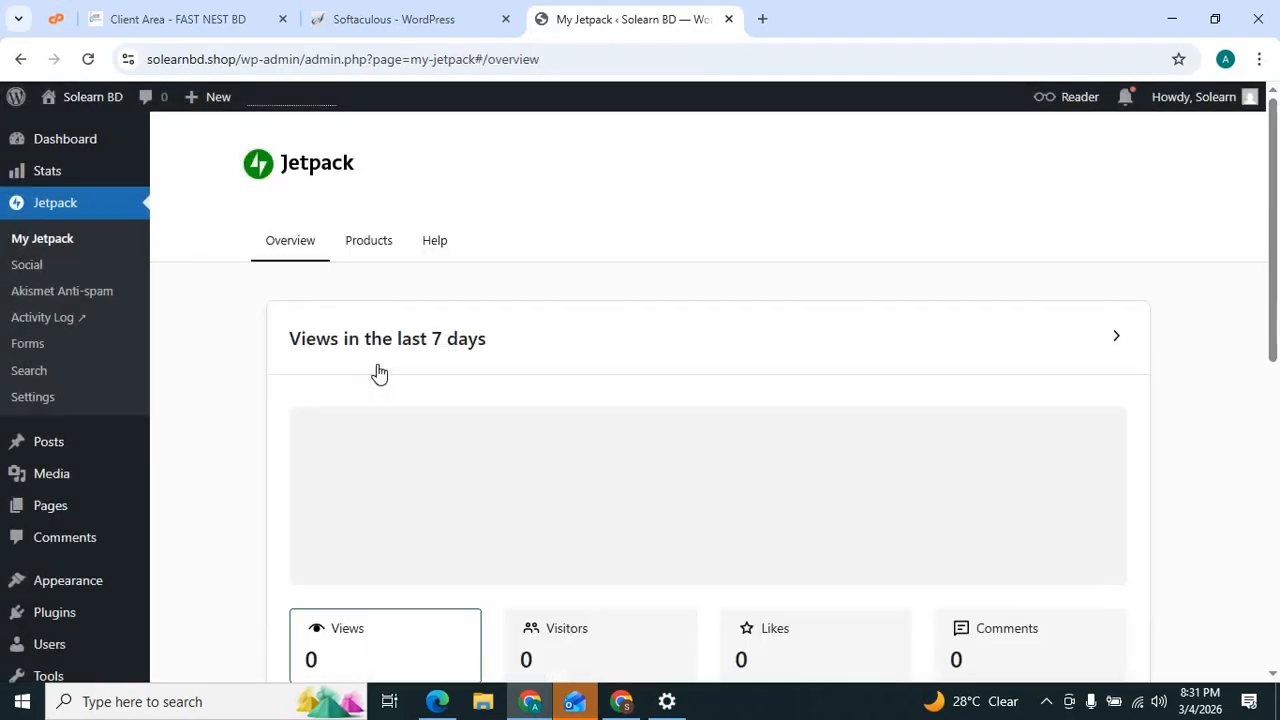
# - Toggle the visitors, likes and comments stat tiles and scroll through the My Jetpack overview
pyautogui.scroll(-2, 469, 391)
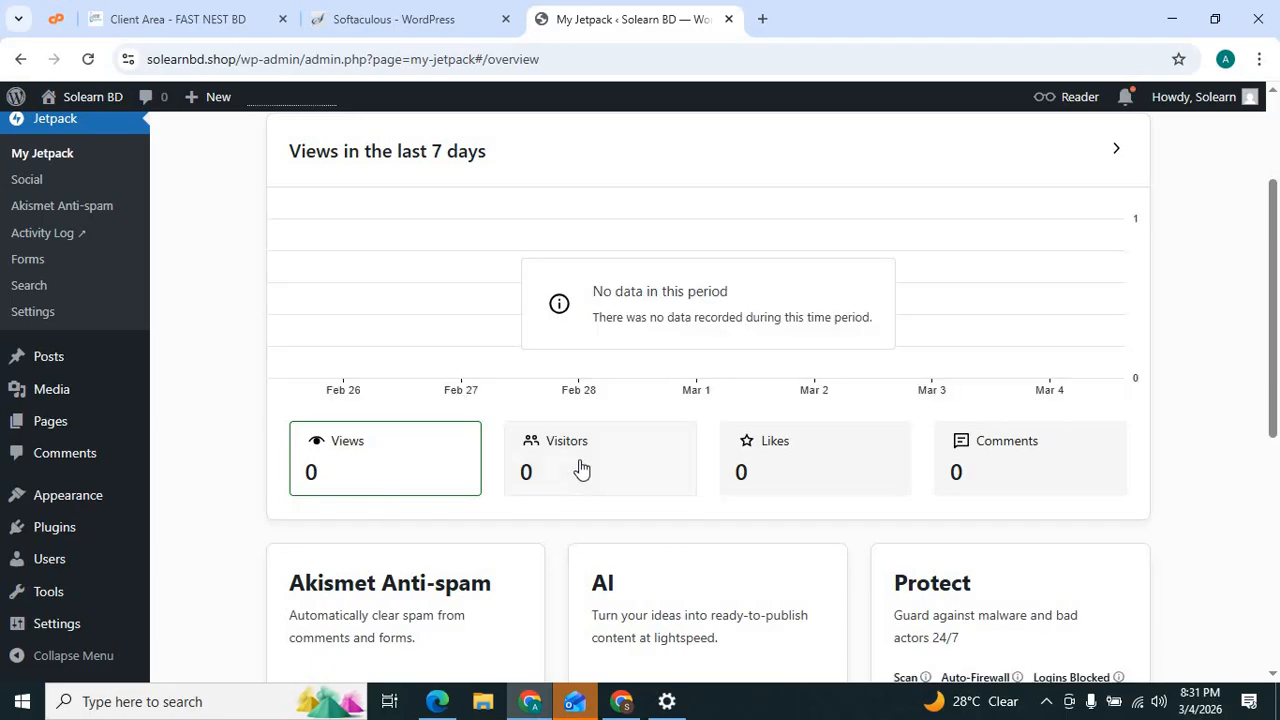
pyautogui.click(580, 468)
pyautogui.click(792, 470)
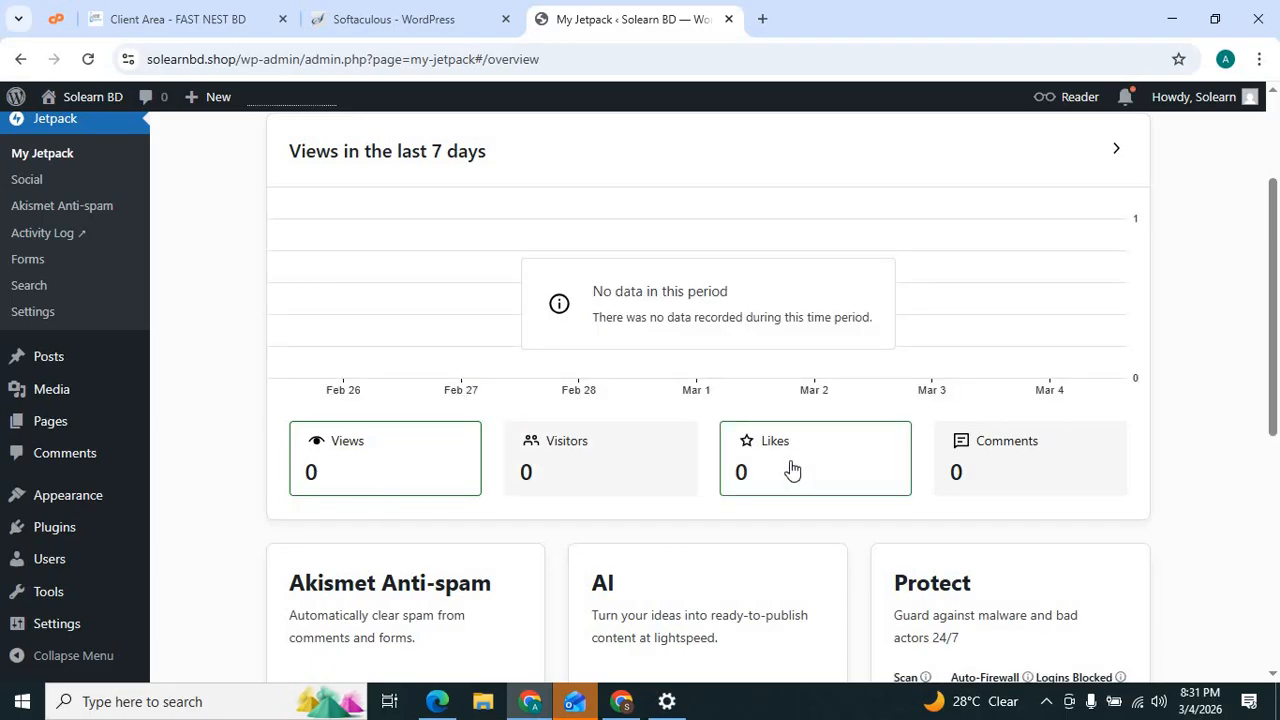
pyautogui.click(1017, 466)
pyautogui.click(349, 457)
pyautogui.scroll(-3, 397, 486)
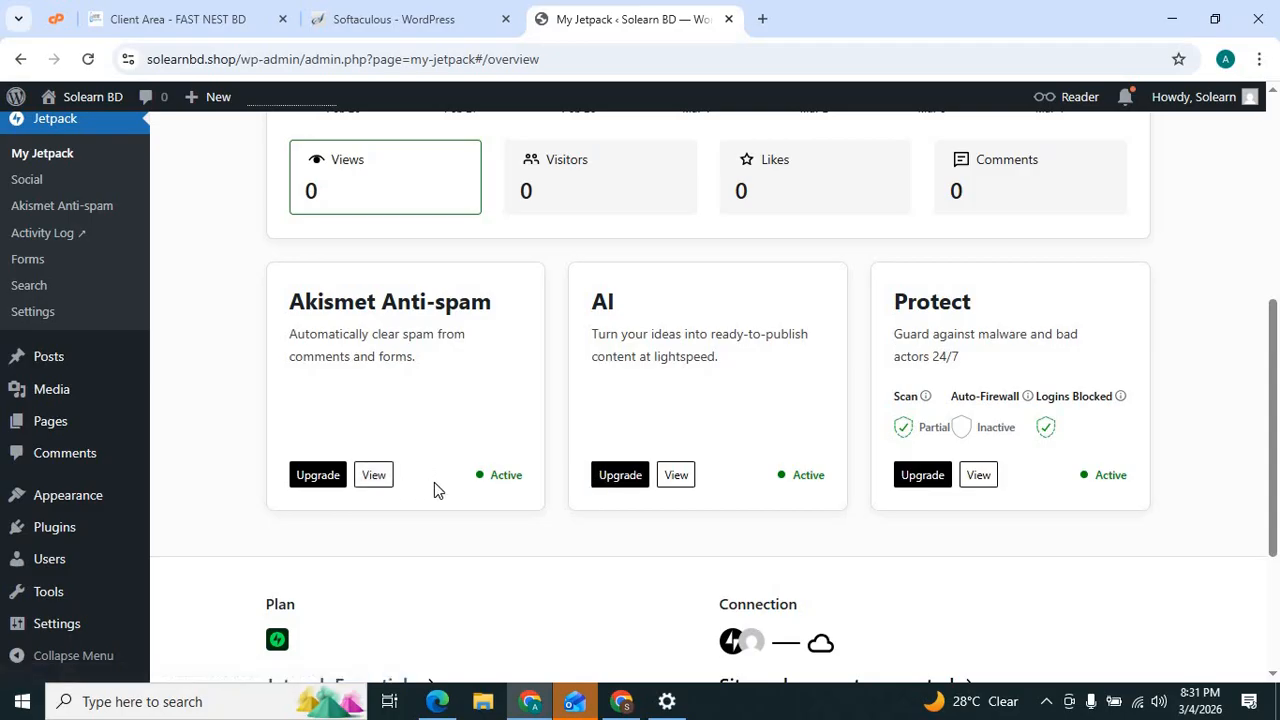
pyautogui.scroll(-1, 530, 497)
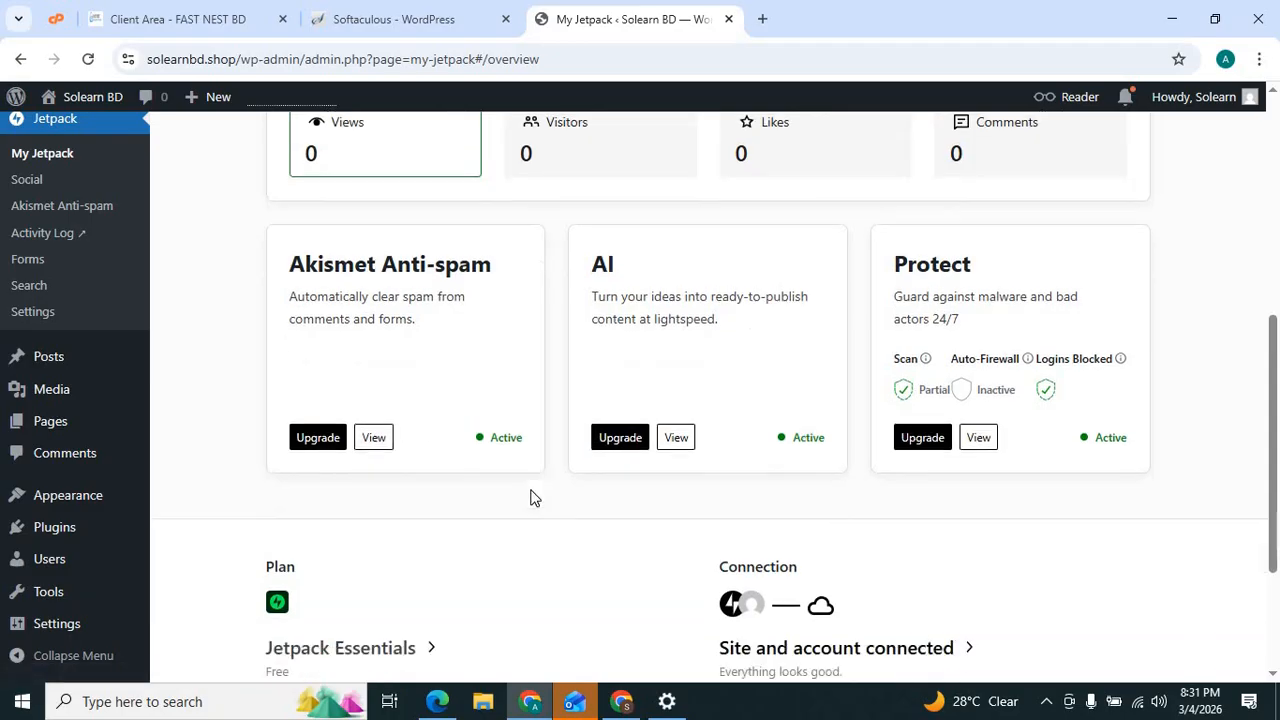
pyautogui.scroll(-2, 530, 545)
pyautogui.scroll(6, 489, 531)
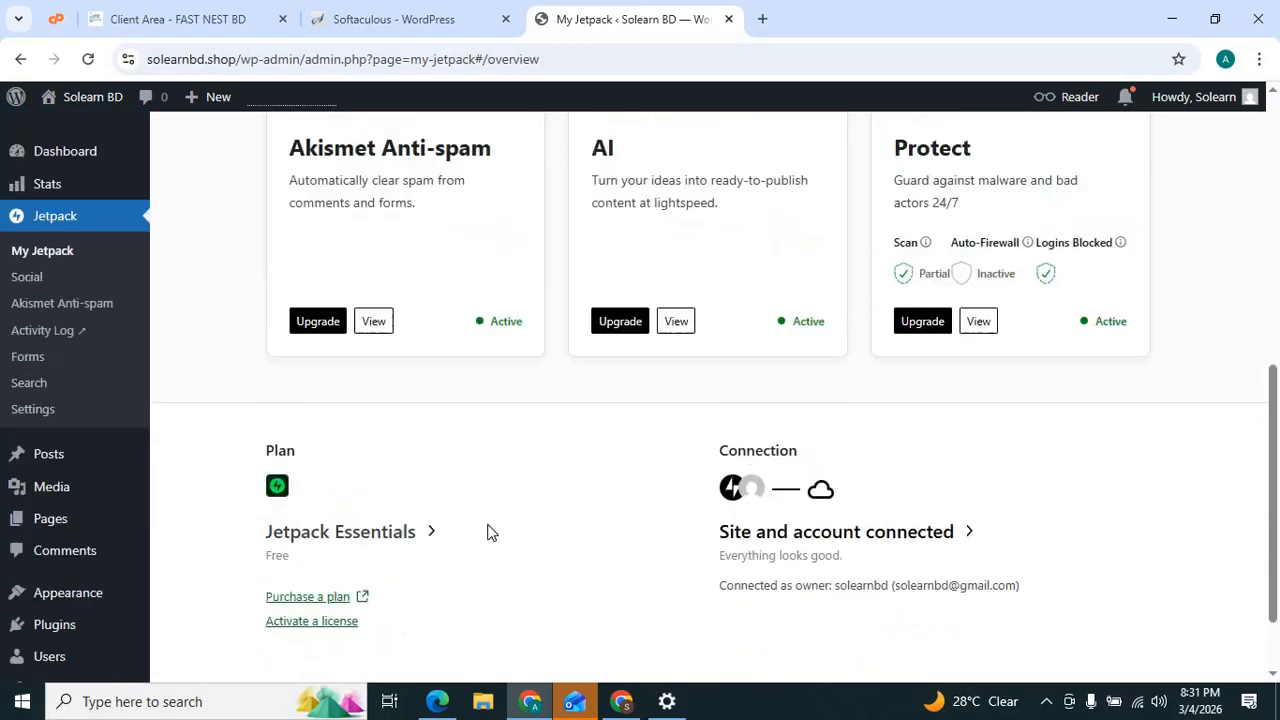
pyautogui.scroll(1, 45, 440)
pyautogui.scroll(-1, 57, 515)
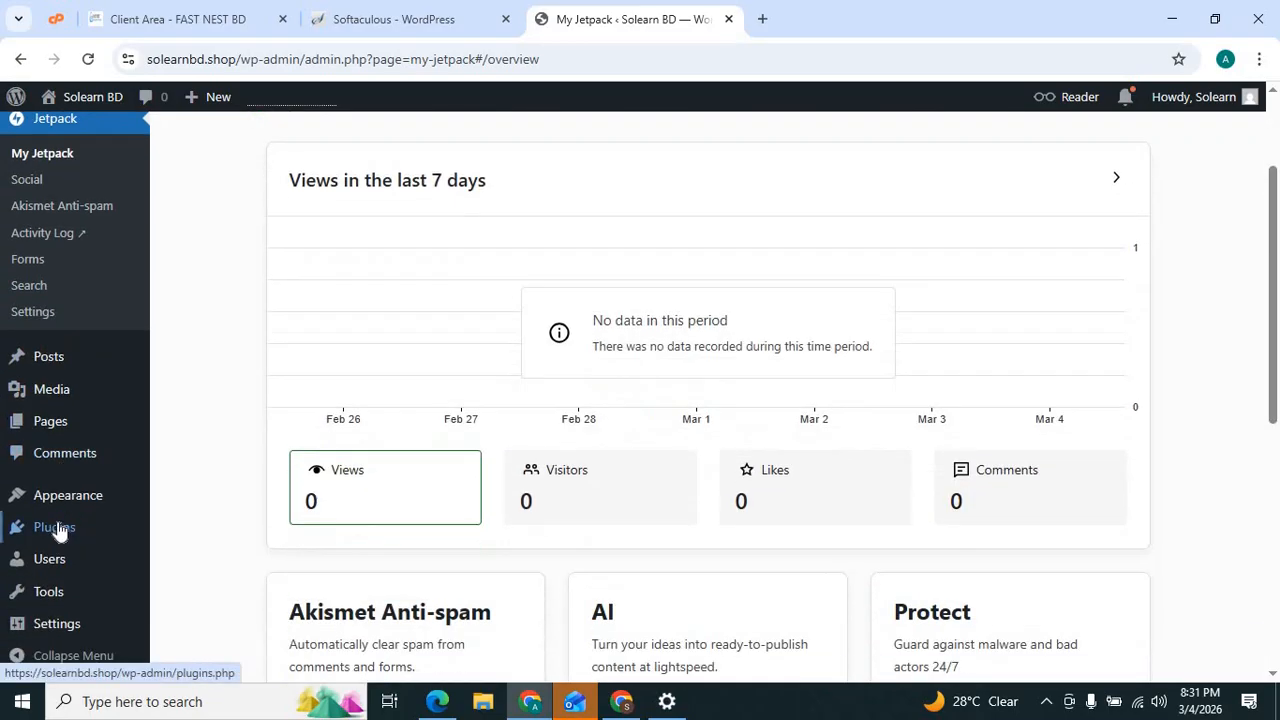
# - Go to Plugins > Add Plugin and bring up the Upload Plugin .zip form
pyautogui.click(55, 530)
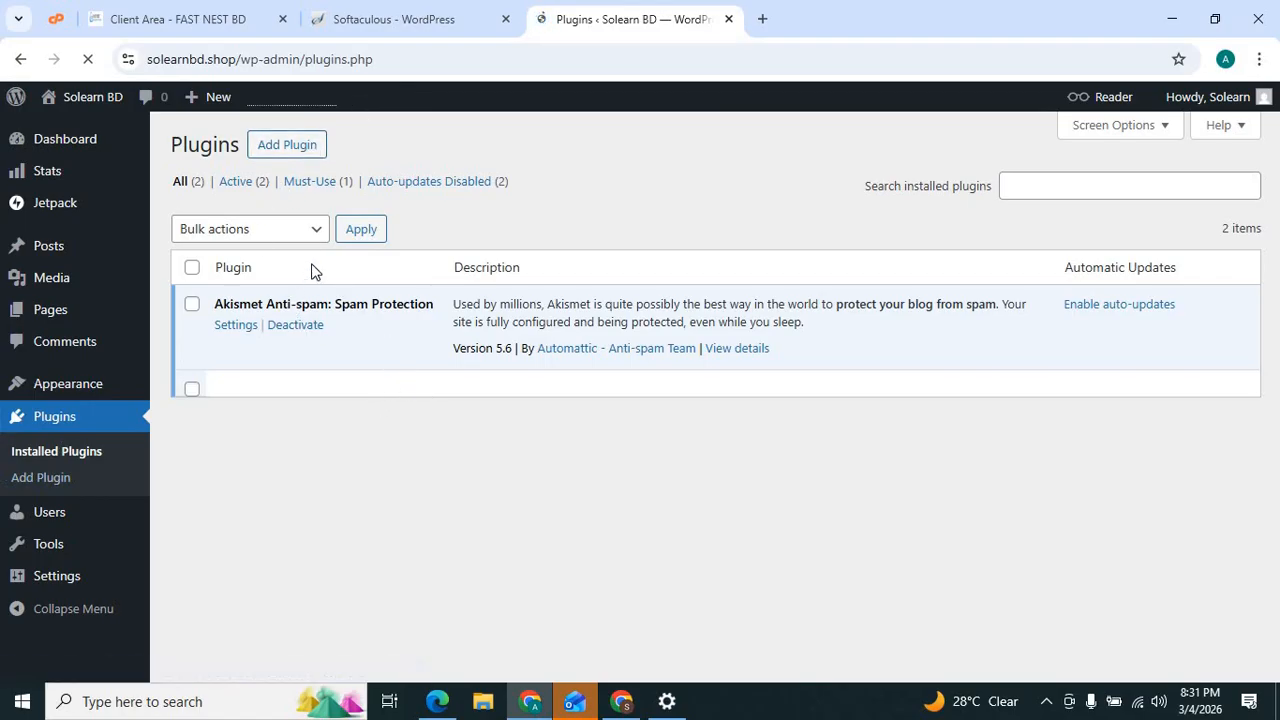
pyautogui.click(283, 150)
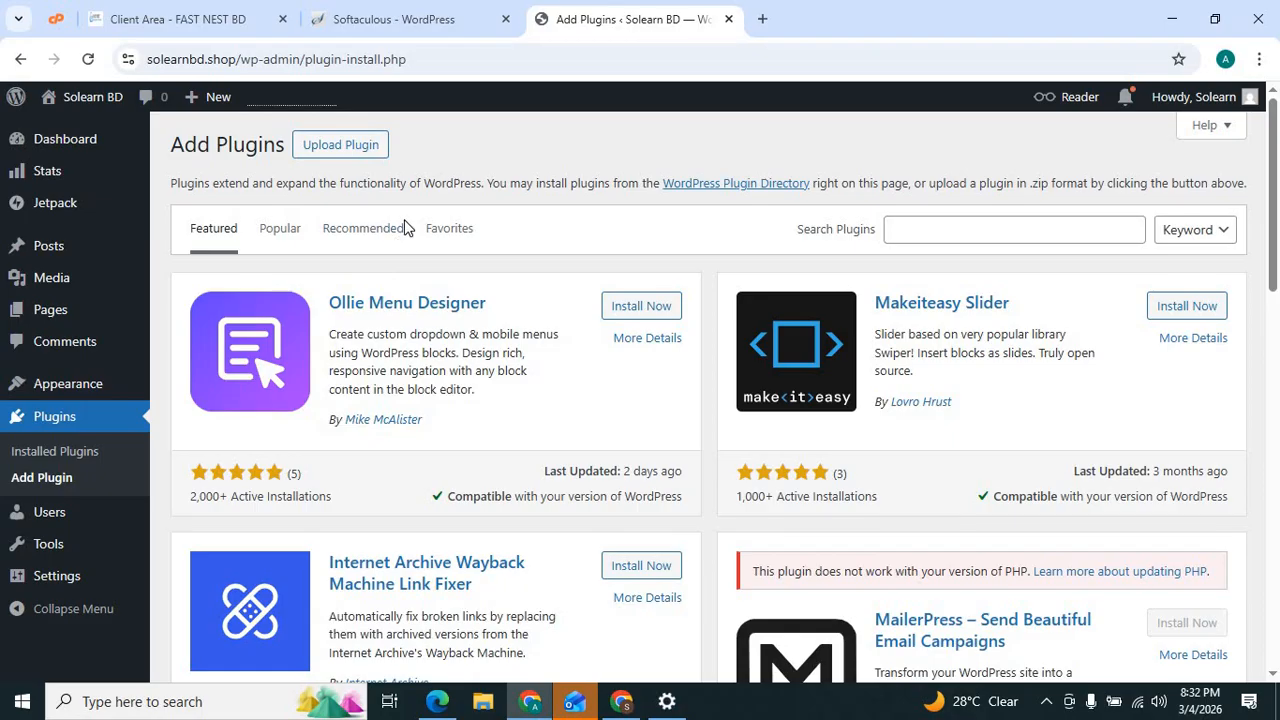
pyautogui.click(341, 147)
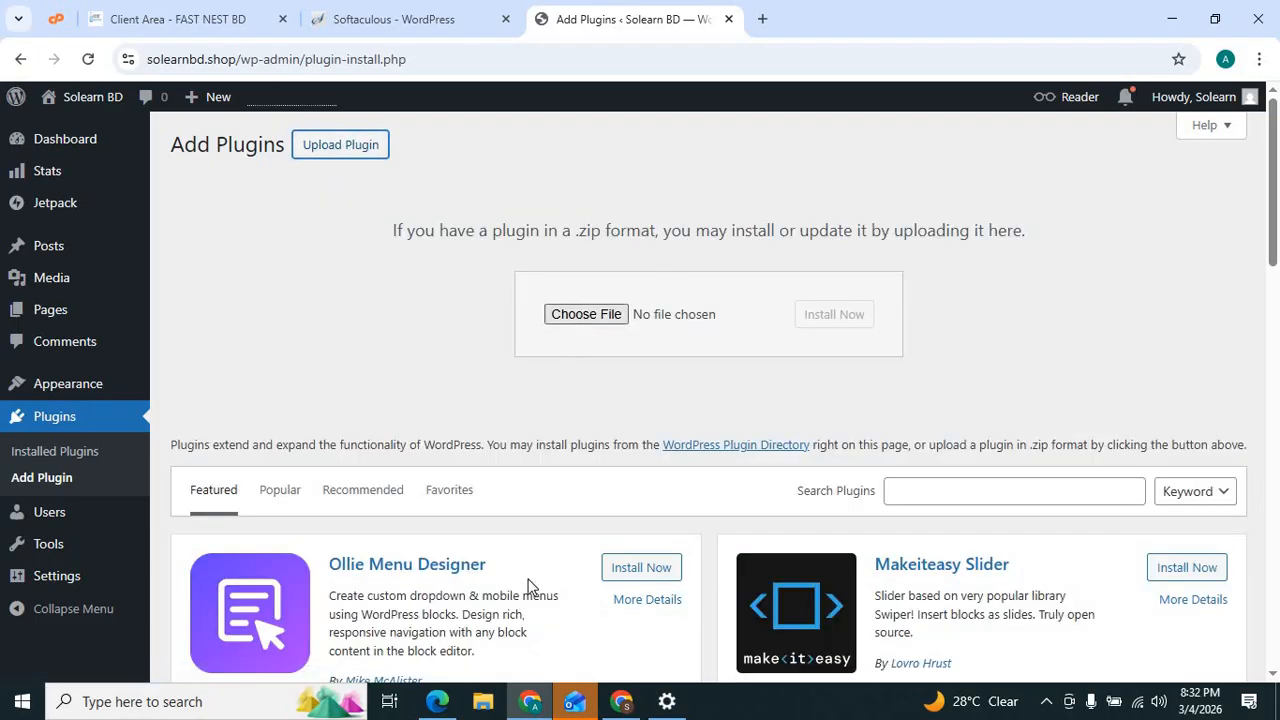
pyautogui.click(452, 711)
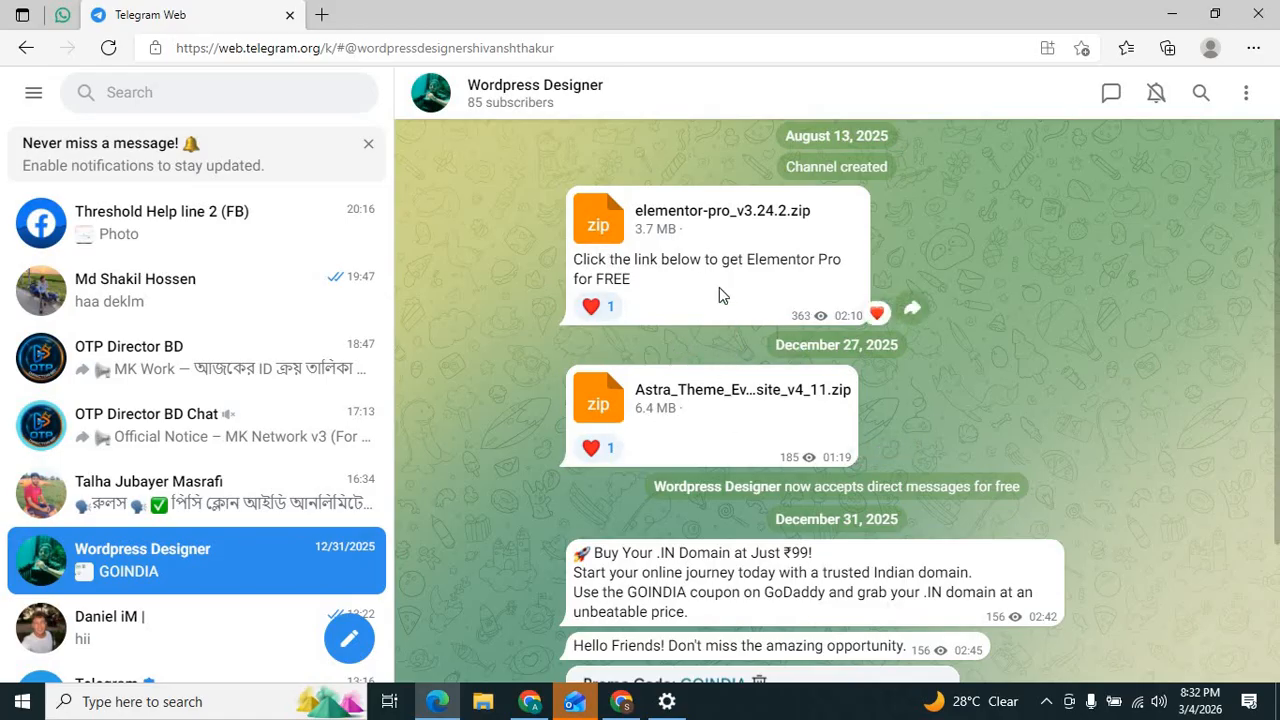
pyautogui.scroll(-3, 695, 320)
pyautogui.scroll(3, 693, 325)
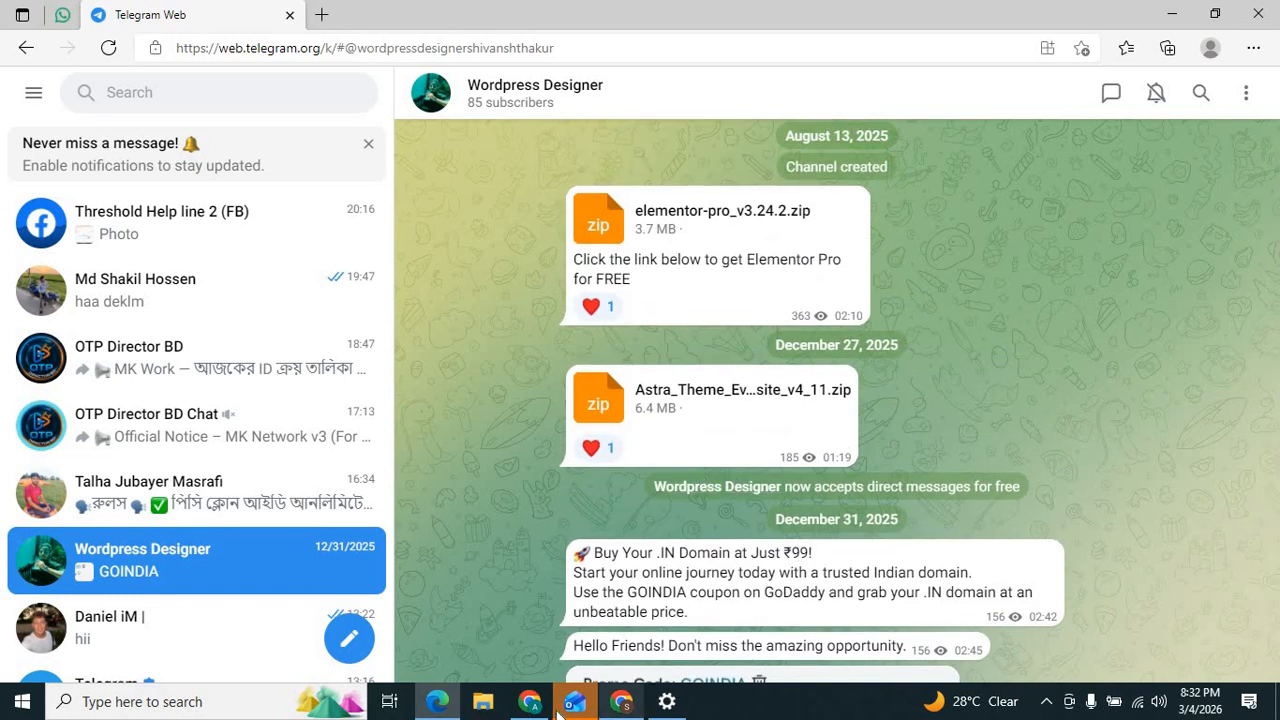
pyautogui.click(621, 701)
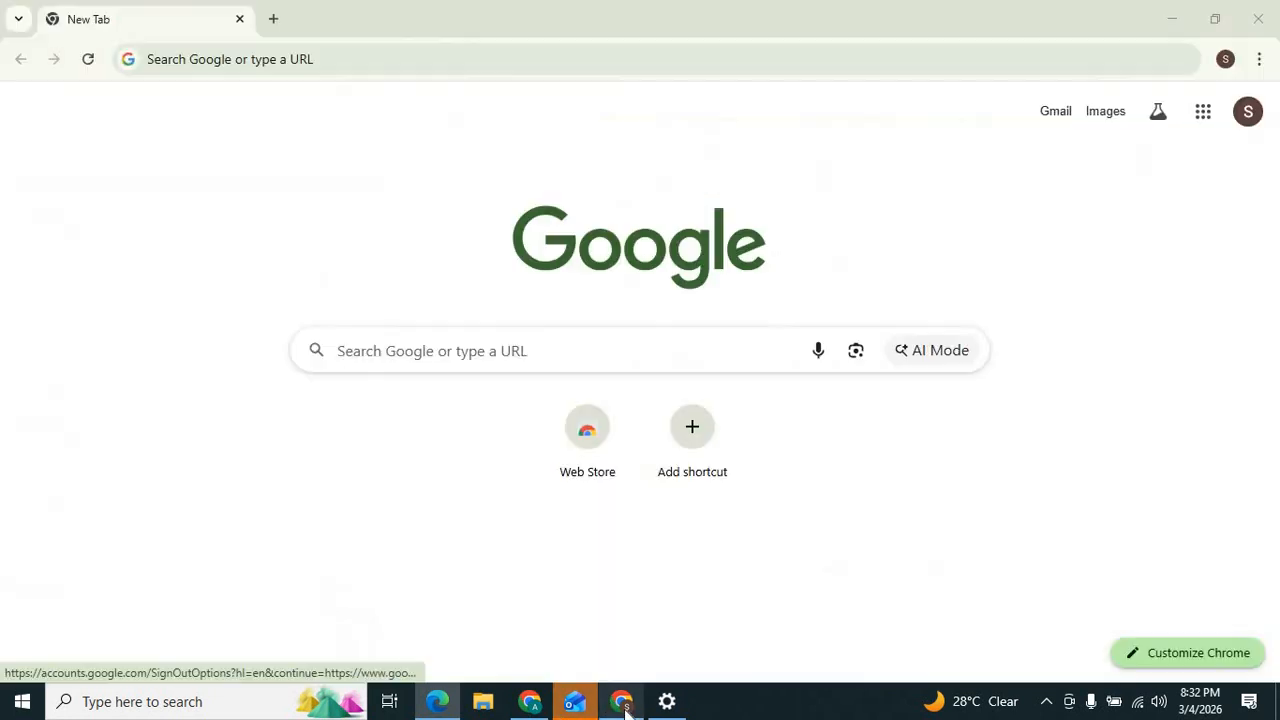
pyautogui.click(530, 701)
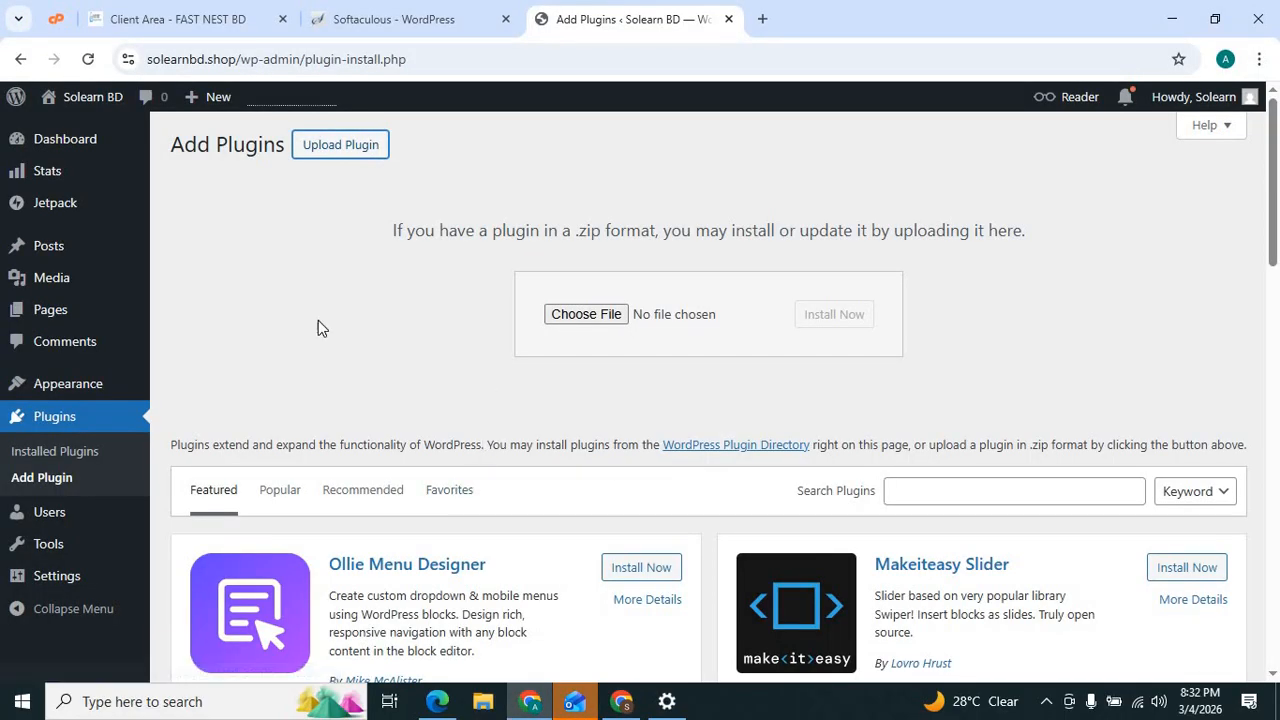
# - Choose elementor-pro_v3.24.2 (2).zip from Downloads and install it as a plugin
pyautogui.click(586, 314)
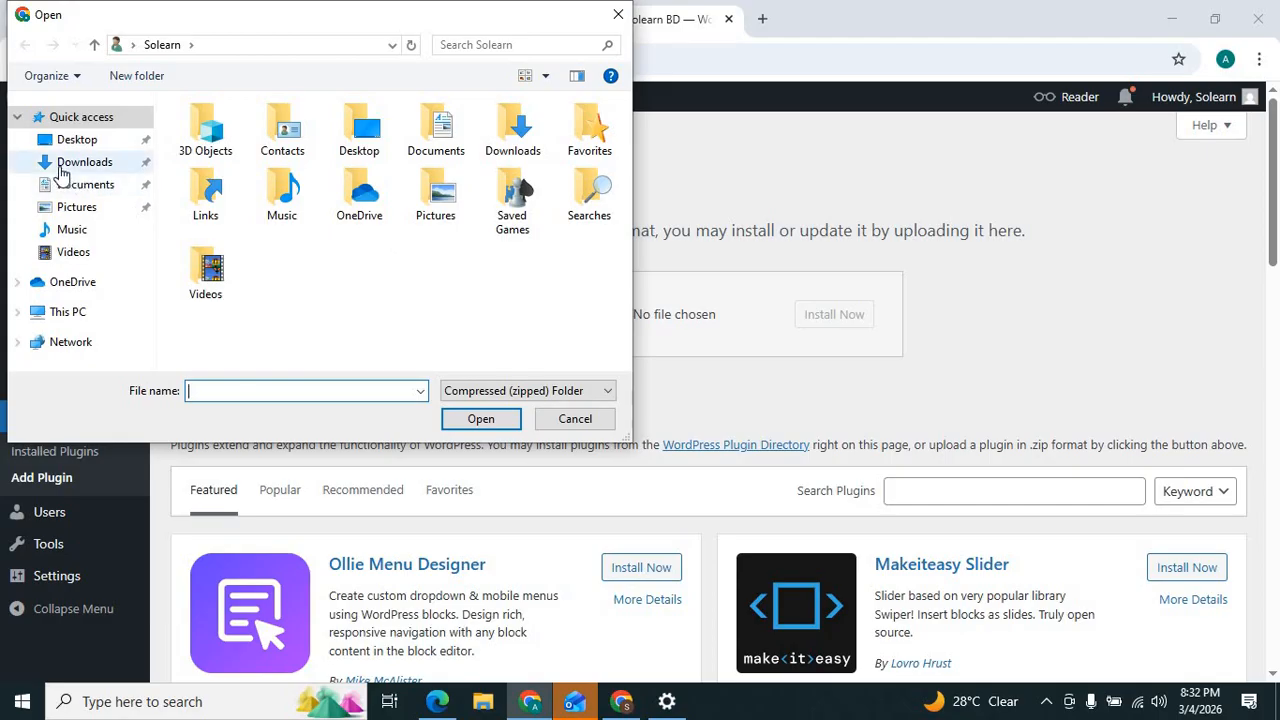
pyautogui.click(59, 170)
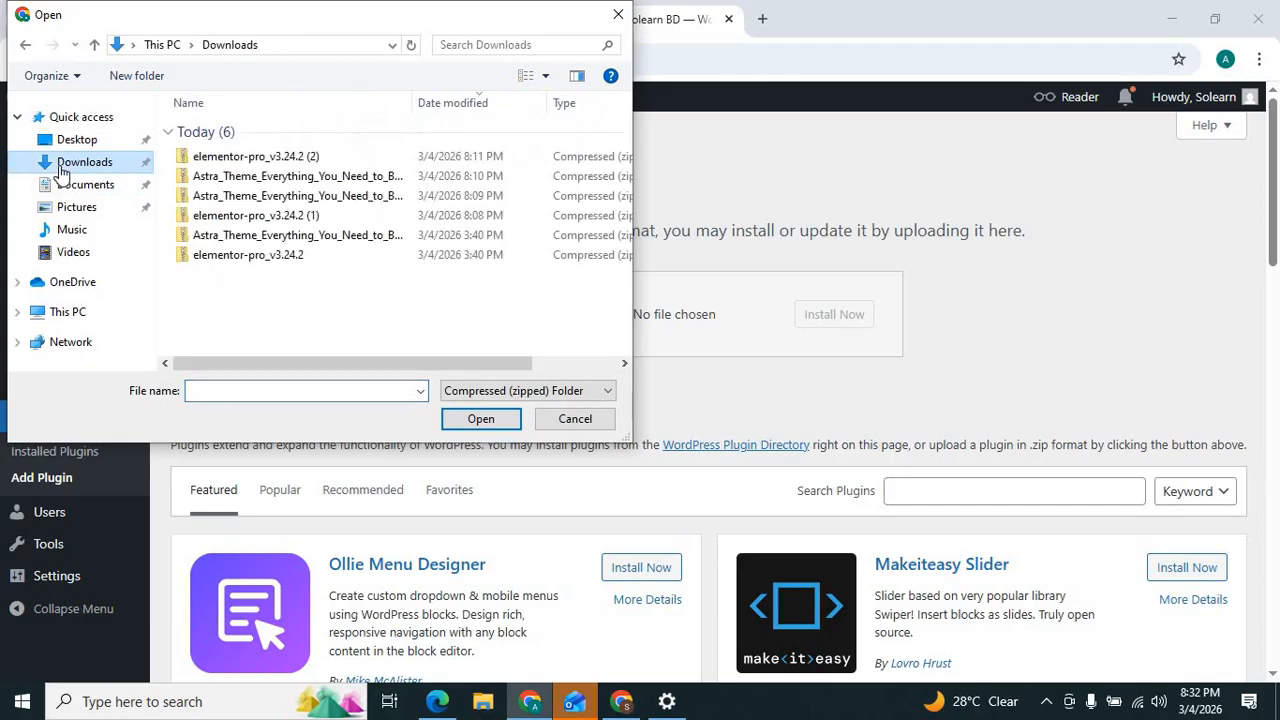
pyautogui.click(238, 160)
pyautogui.click(485, 421)
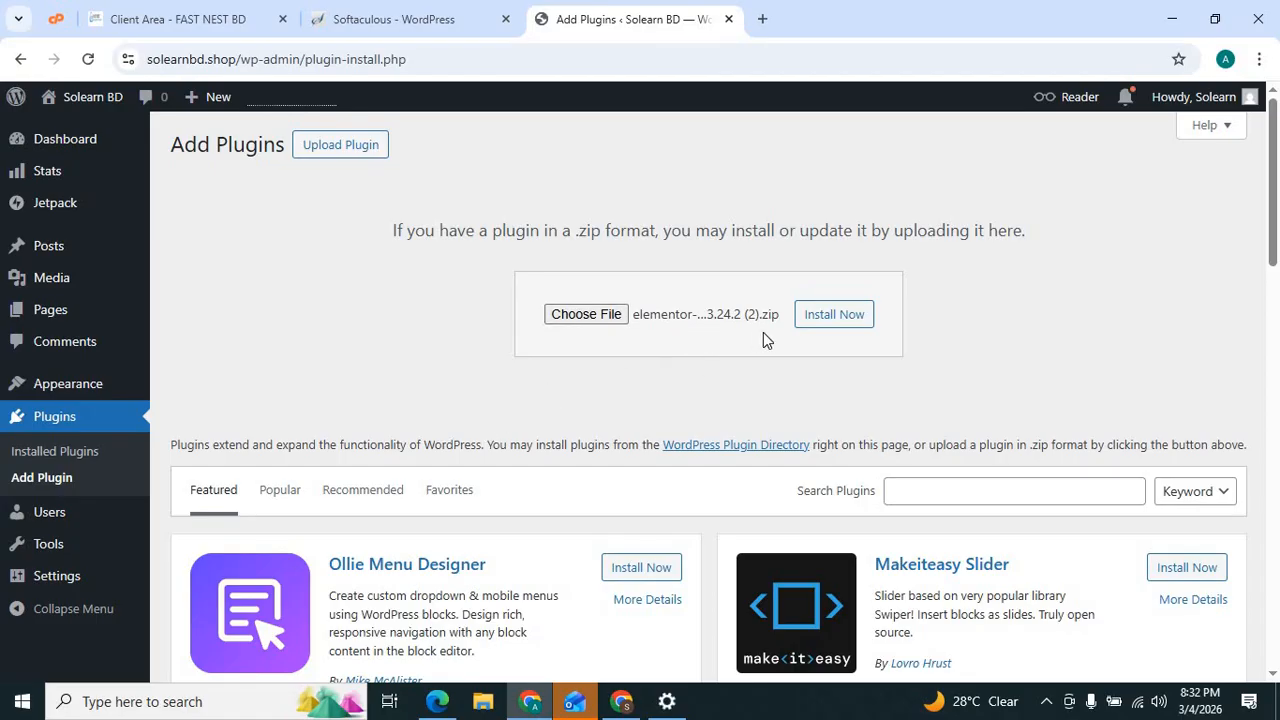
pyautogui.click(822, 318)
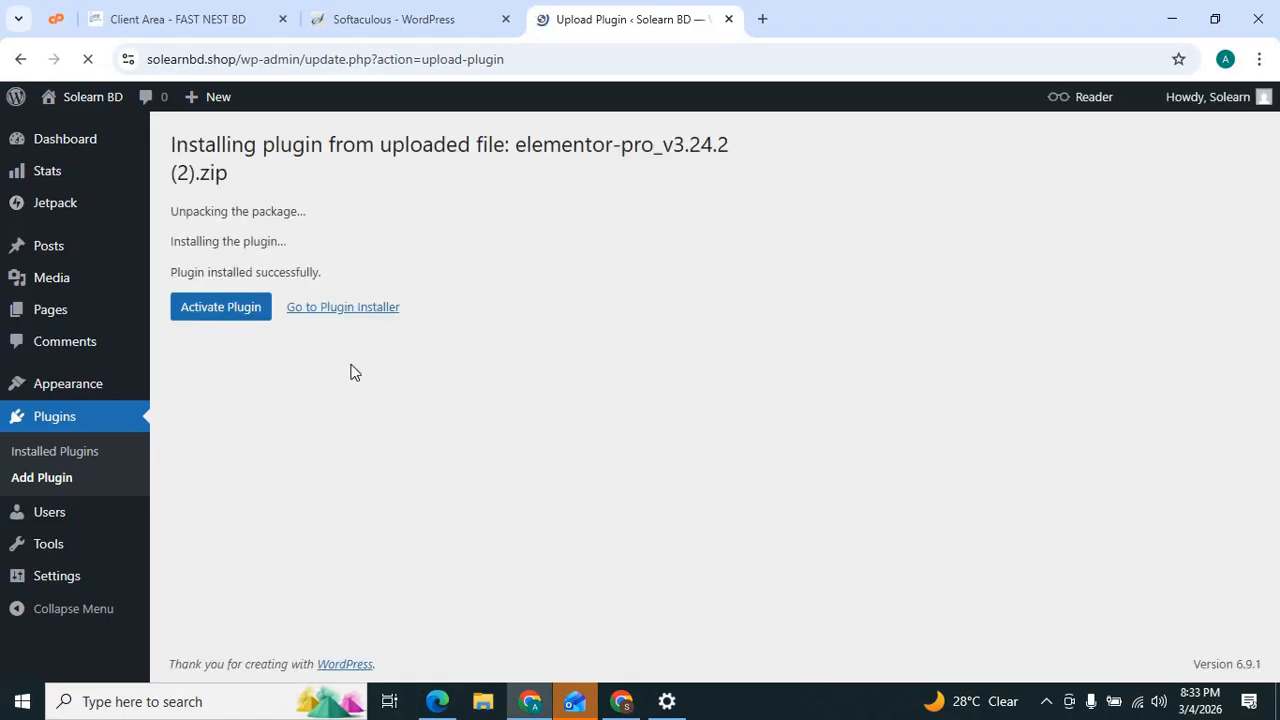
# - Activate Elementor Pro and install the free Elementor Website Builder 3.35.6 plugin it requires
pyautogui.click(207, 310)
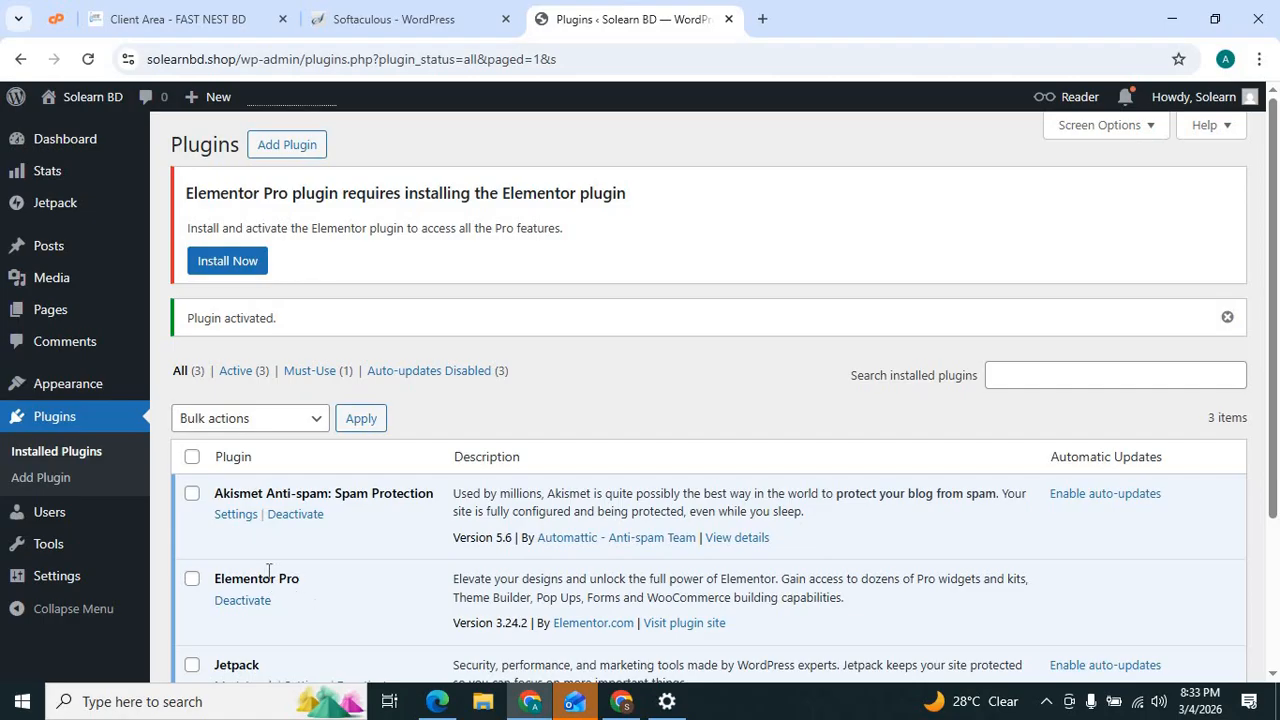
pyautogui.click(222, 262)
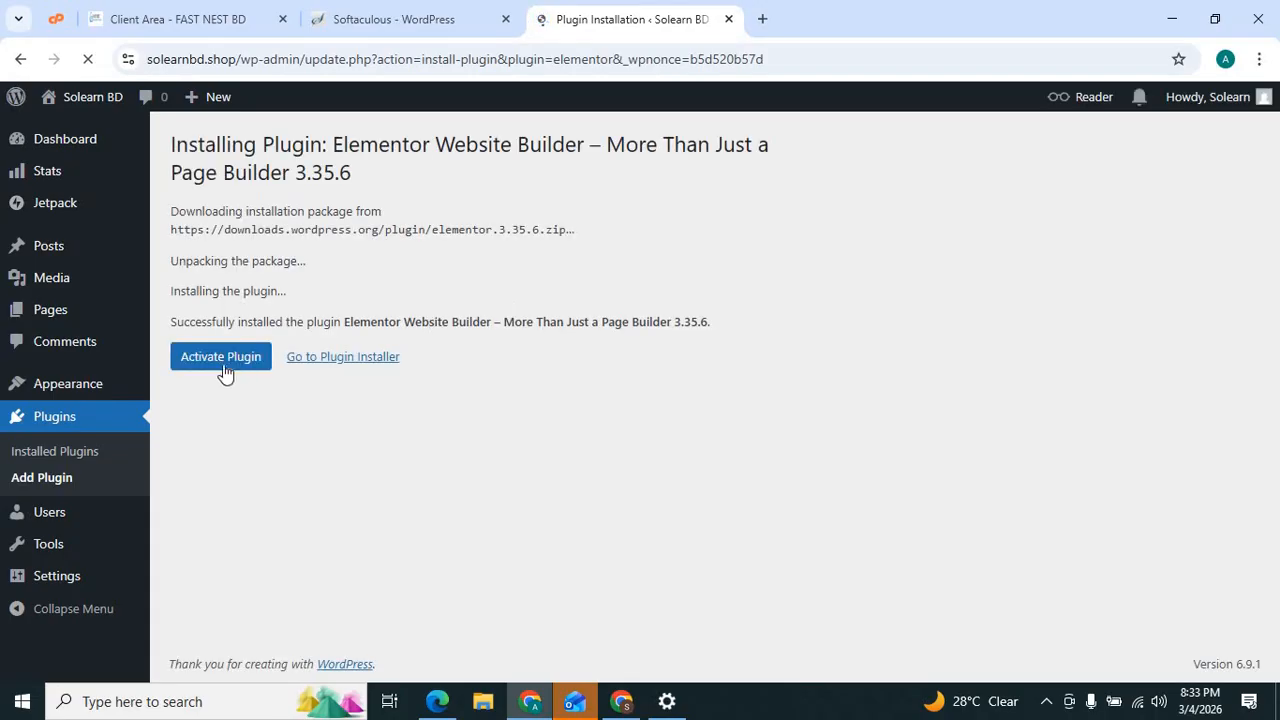
# - Activate Elementor Website Builder and start setup, opening the Elementor account sign-up window
pyautogui.click(225, 366)
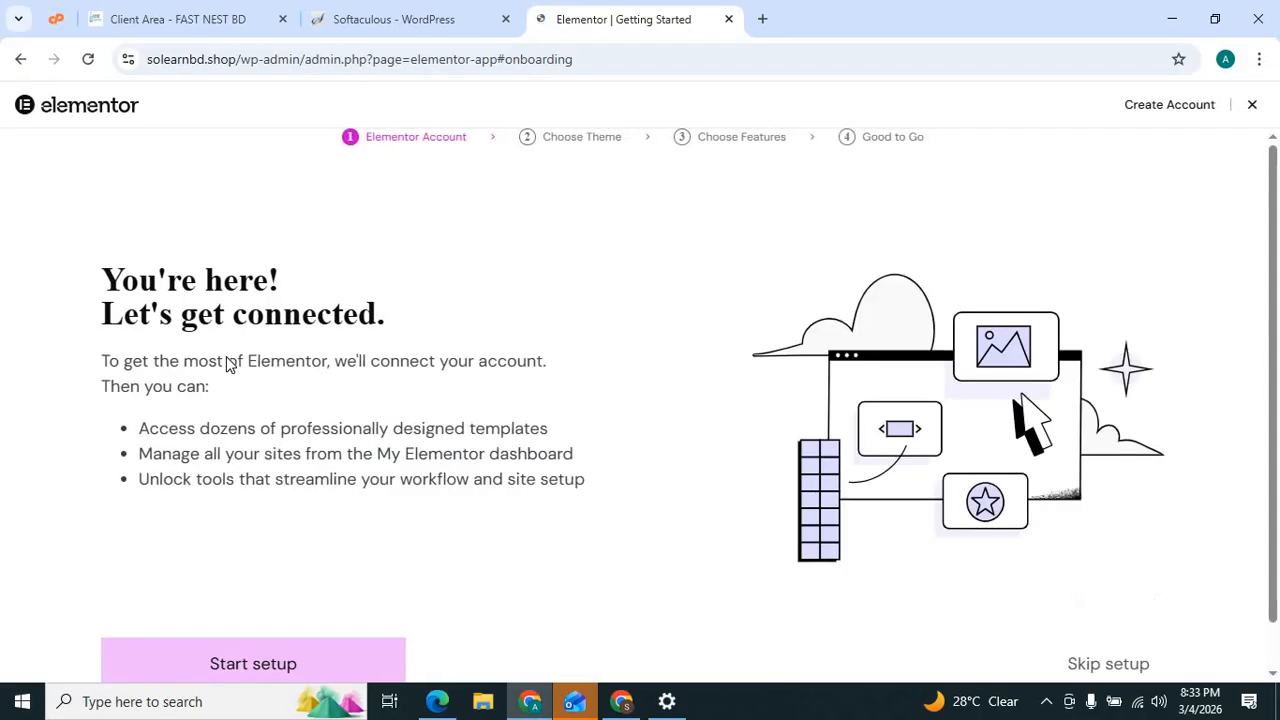
pyautogui.scroll(-1, 333, 393)
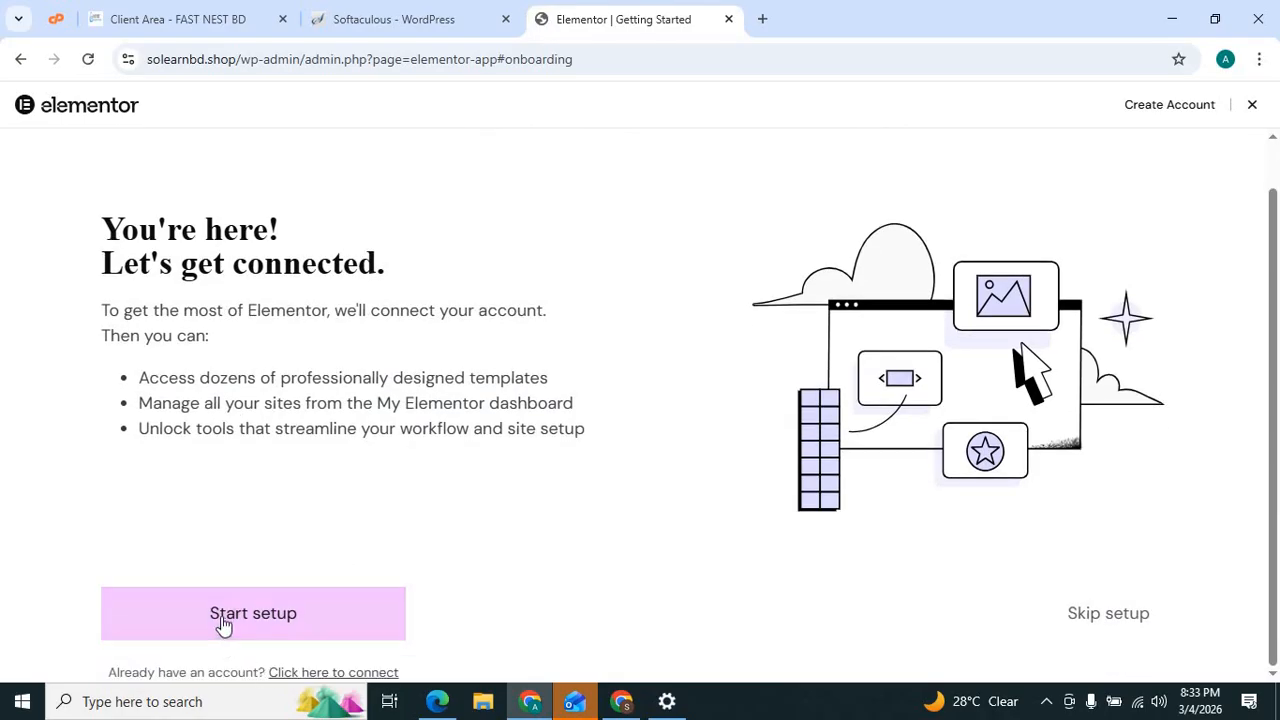
pyautogui.click(224, 623)
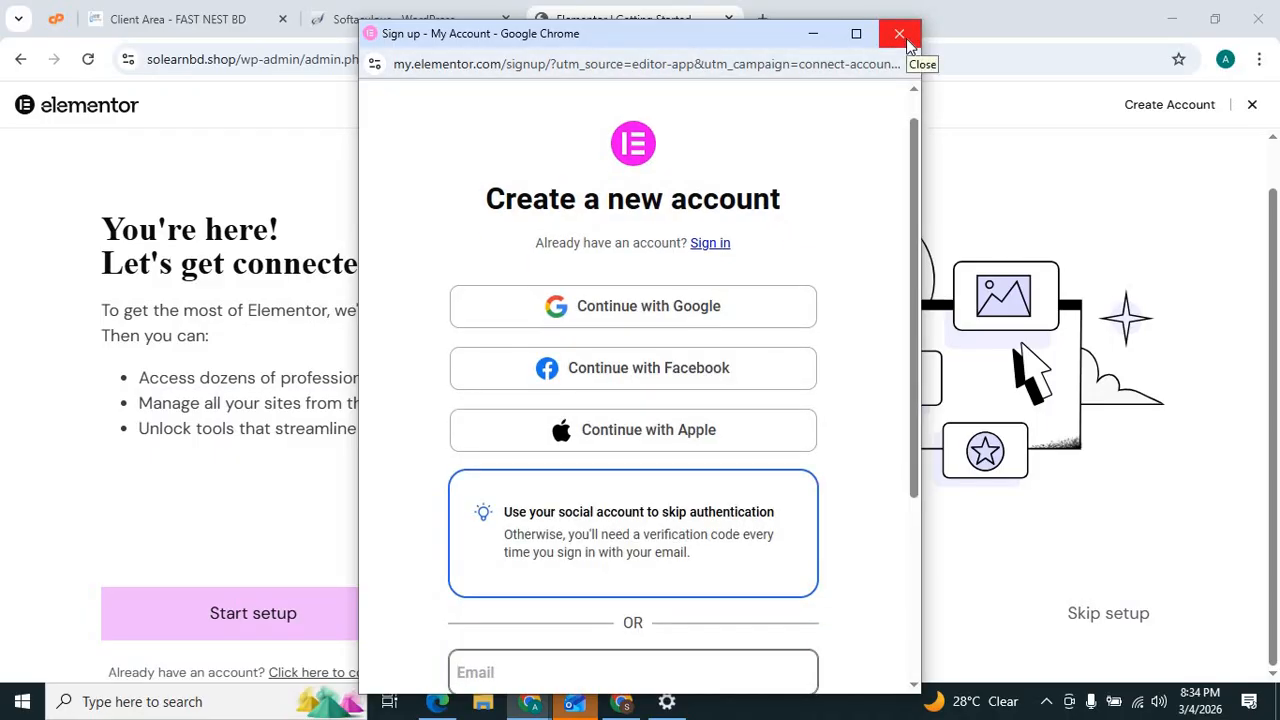
# - Connect Elementor through a Google account, then close the 'License not found' window
pyautogui.click(630, 312)
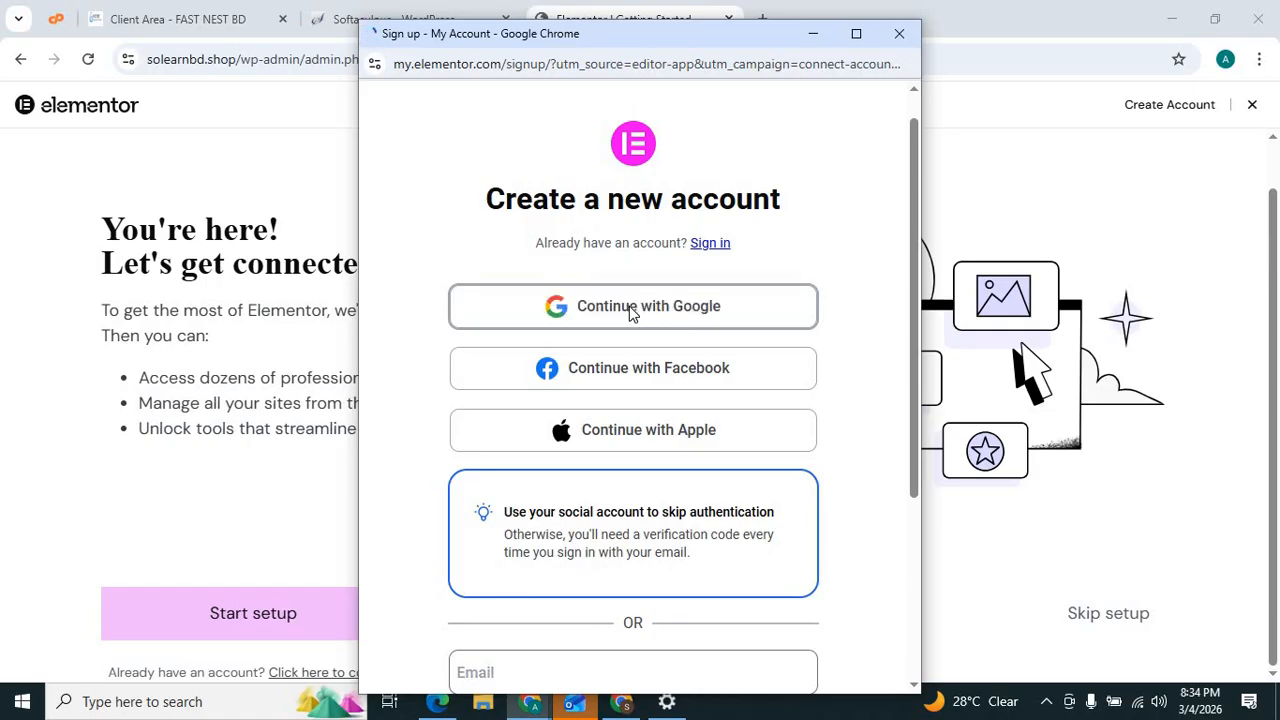
pyautogui.click(475, 416)
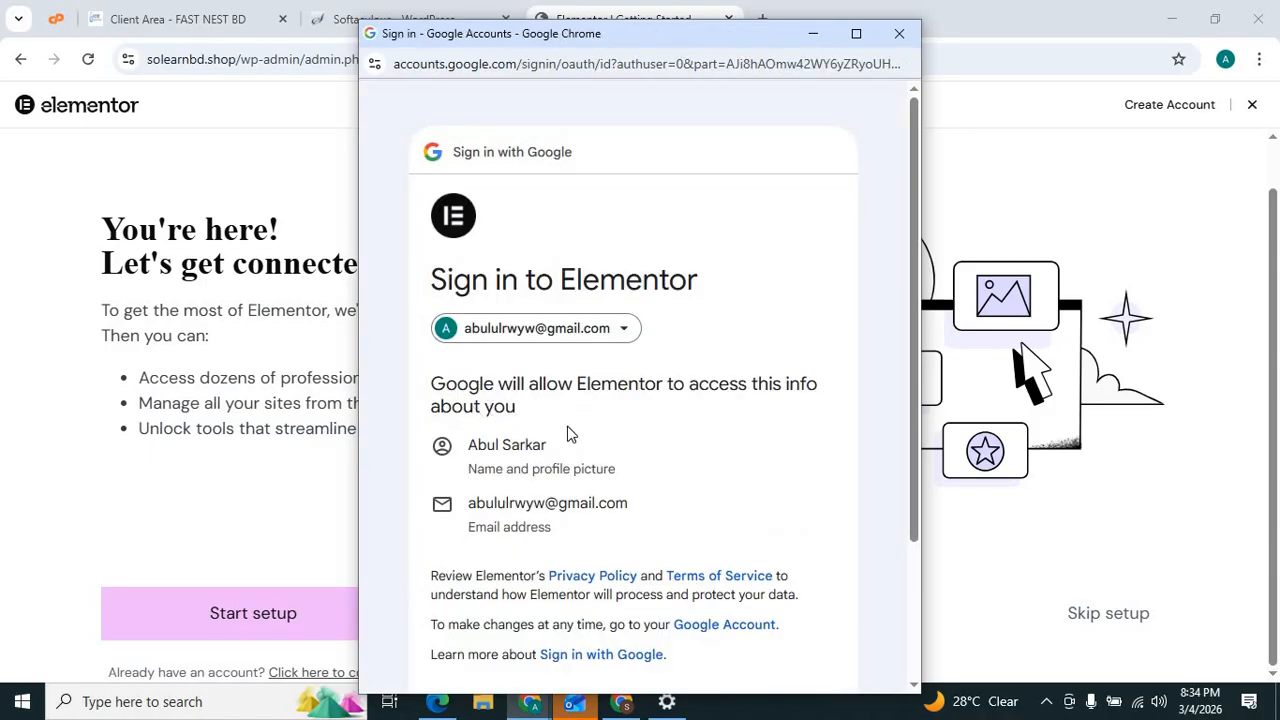
pyautogui.scroll(-3, 614, 447)
pyautogui.click(719, 547)
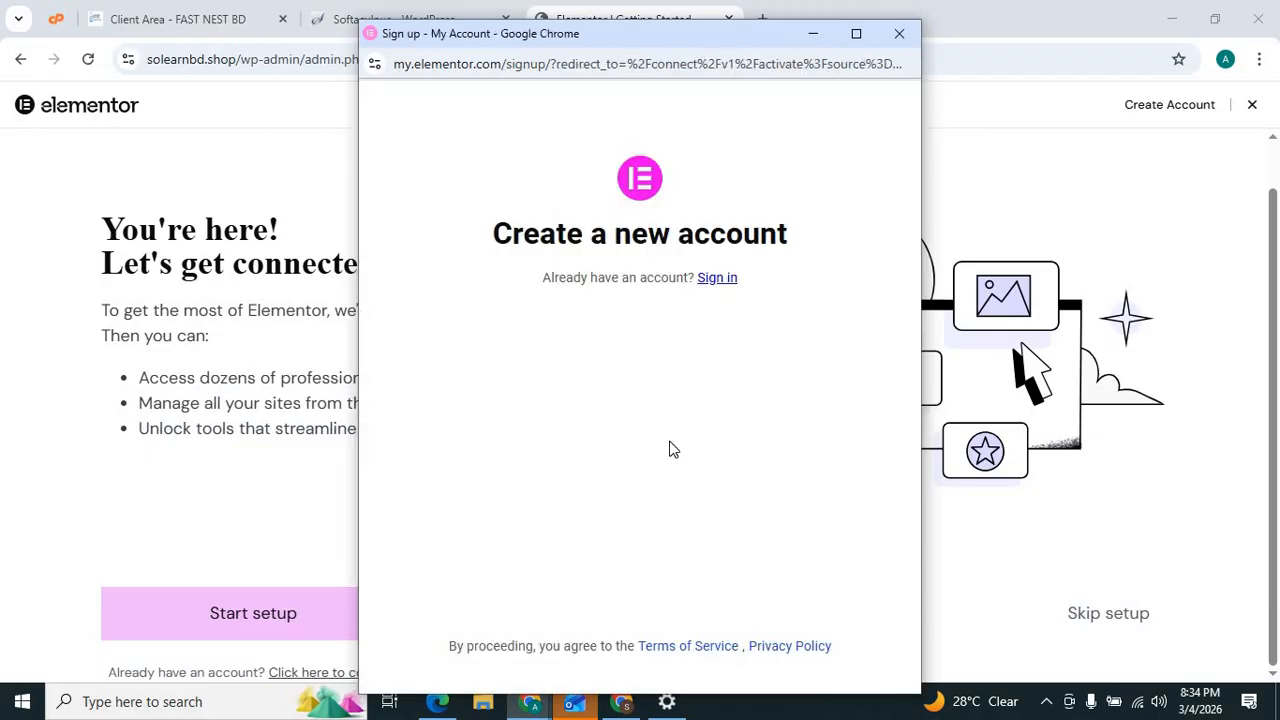
pyautogui.click(719, 282)
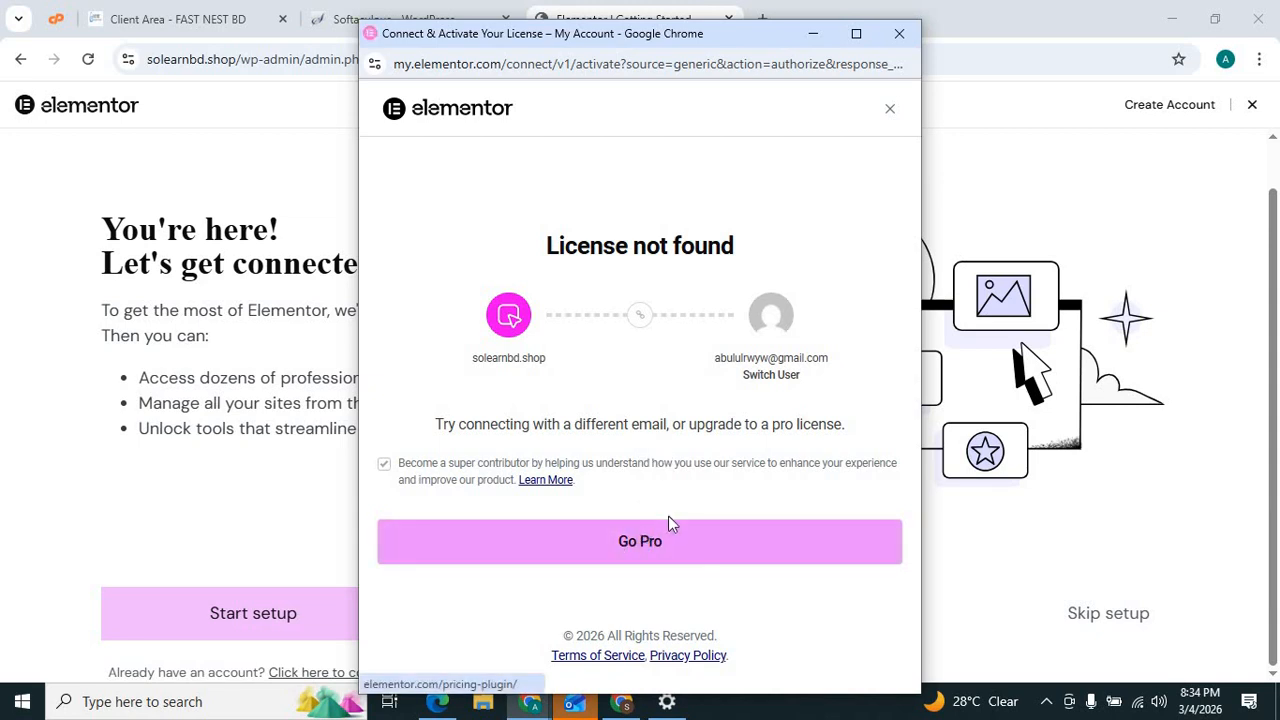
pyautogui.click(826, 38)
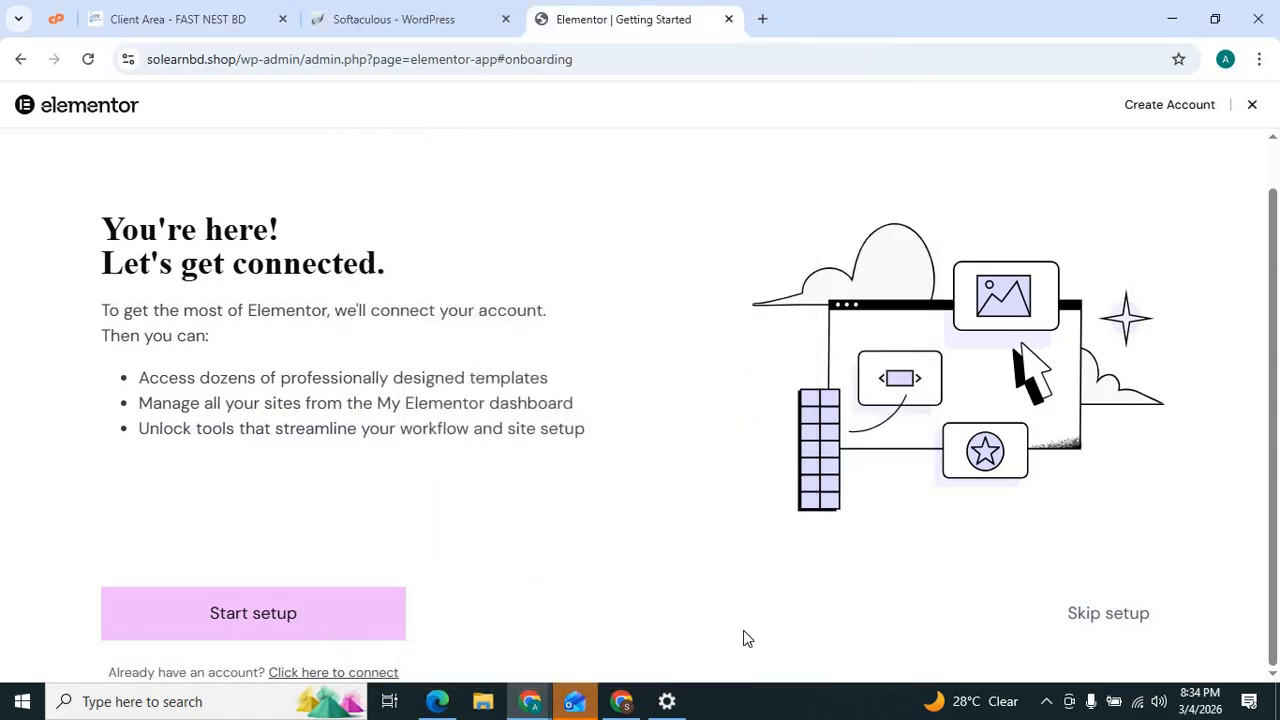
# - Skip the account, theme and feature onboarding steps and continue with a blank canvas
pyautogui.click(1091, 614)
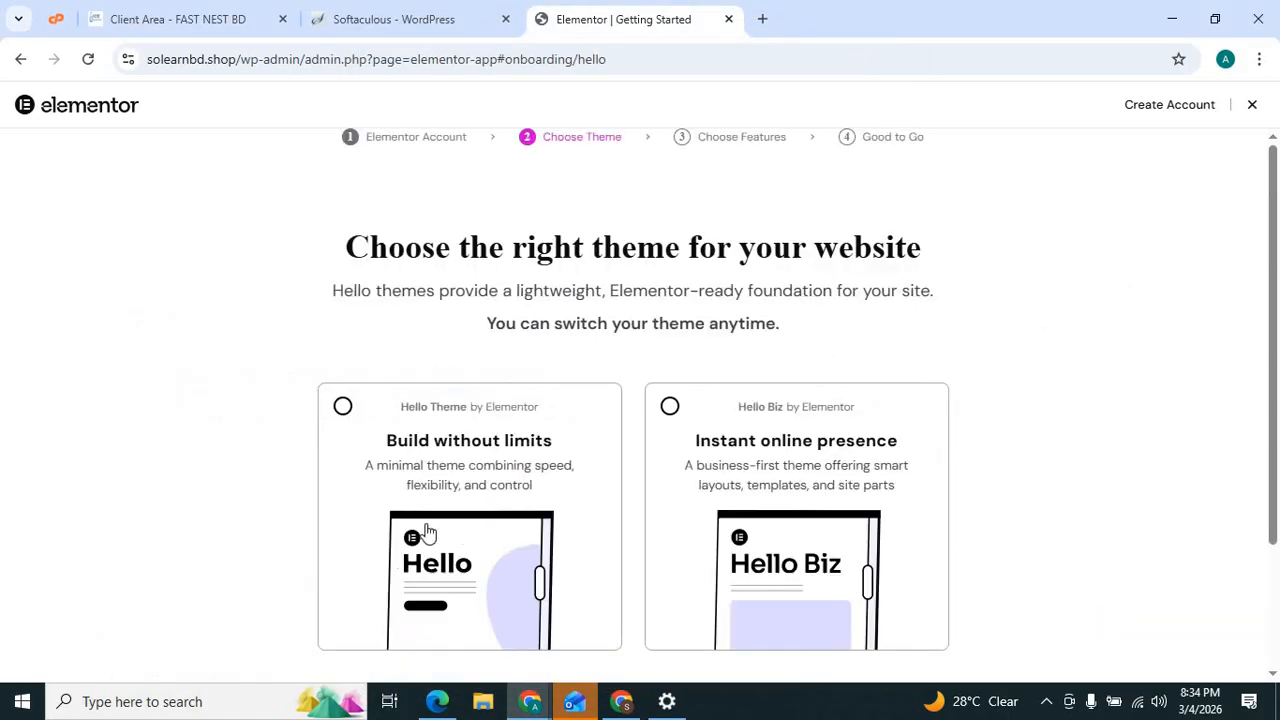
pyautogui.click(426, 536)
pyautogui.scroll(-3, 574, 372)
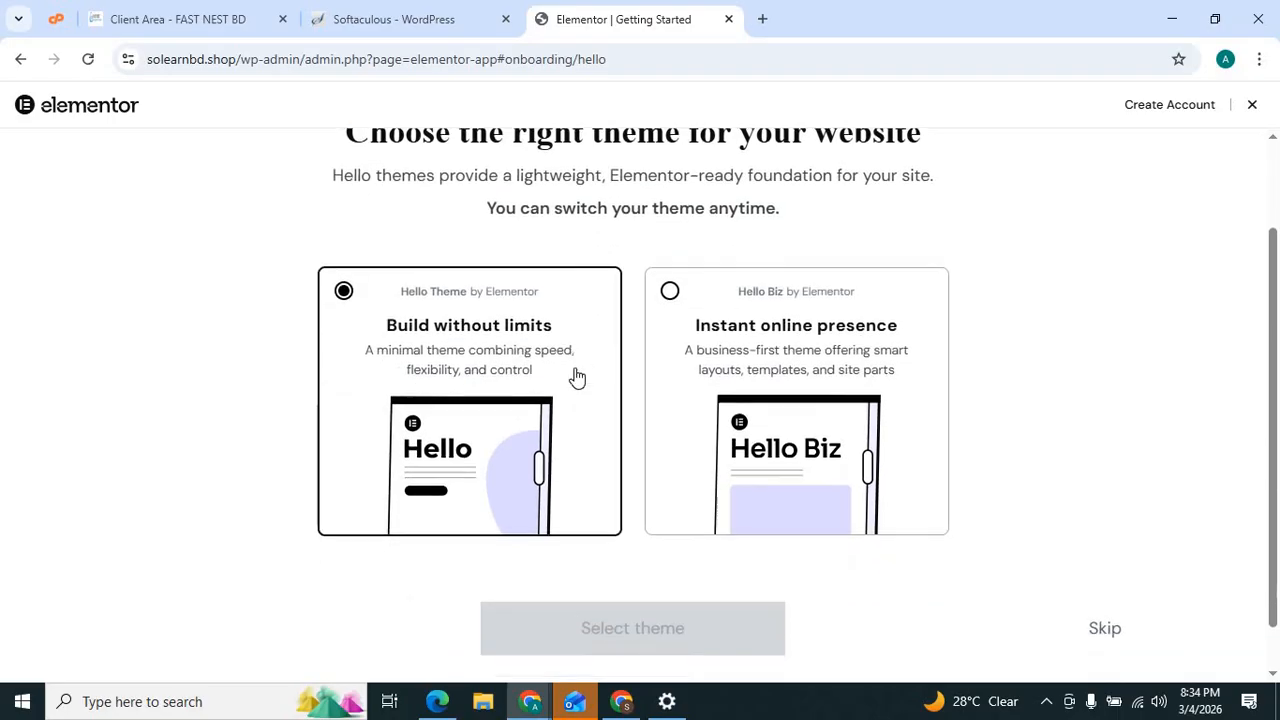
pyautogui.scroll(1, 455, 350)
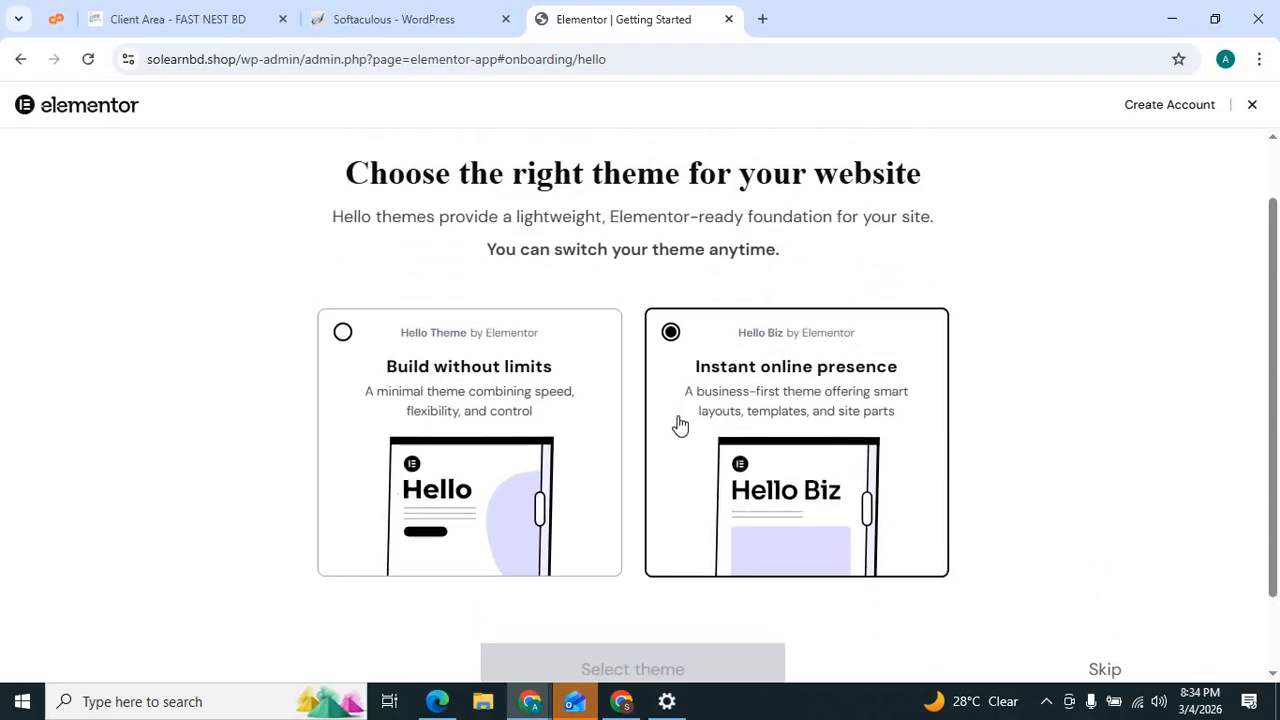
pyautogui.scroll(-1, 690, 440)
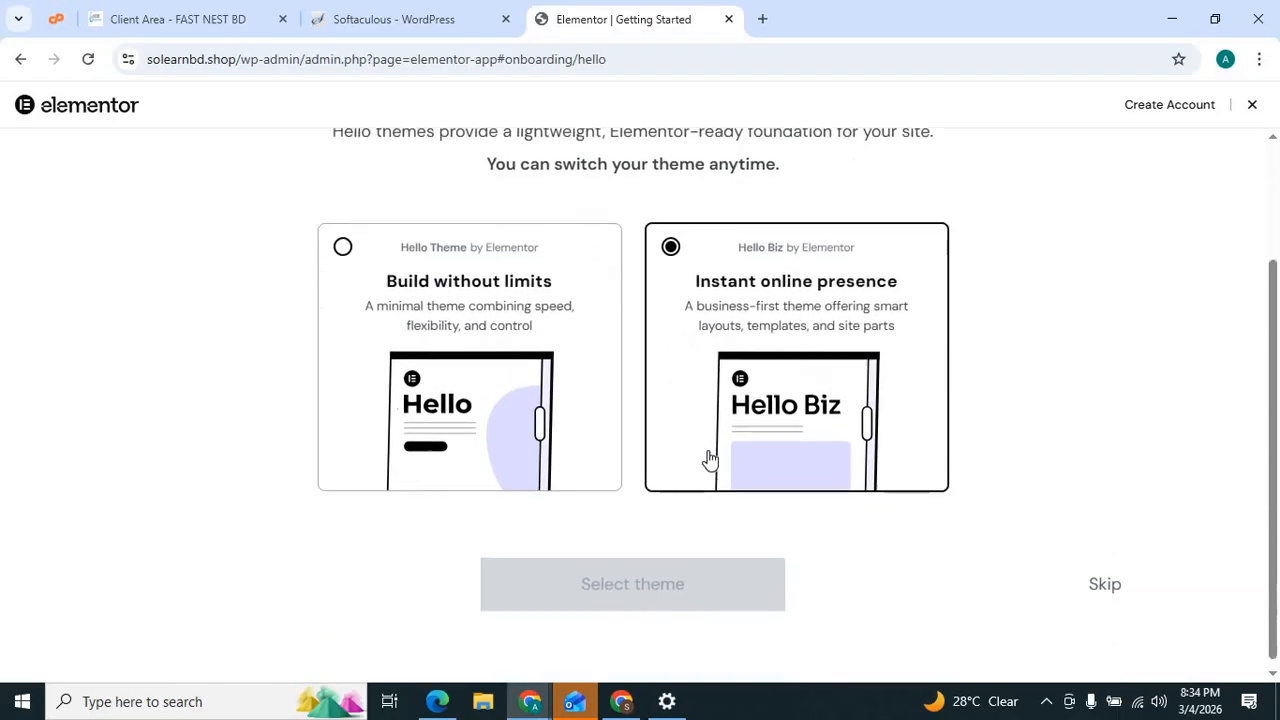
pyautogui.click(1105, 576)
pyautogui.scroll(-1, 500, 337)
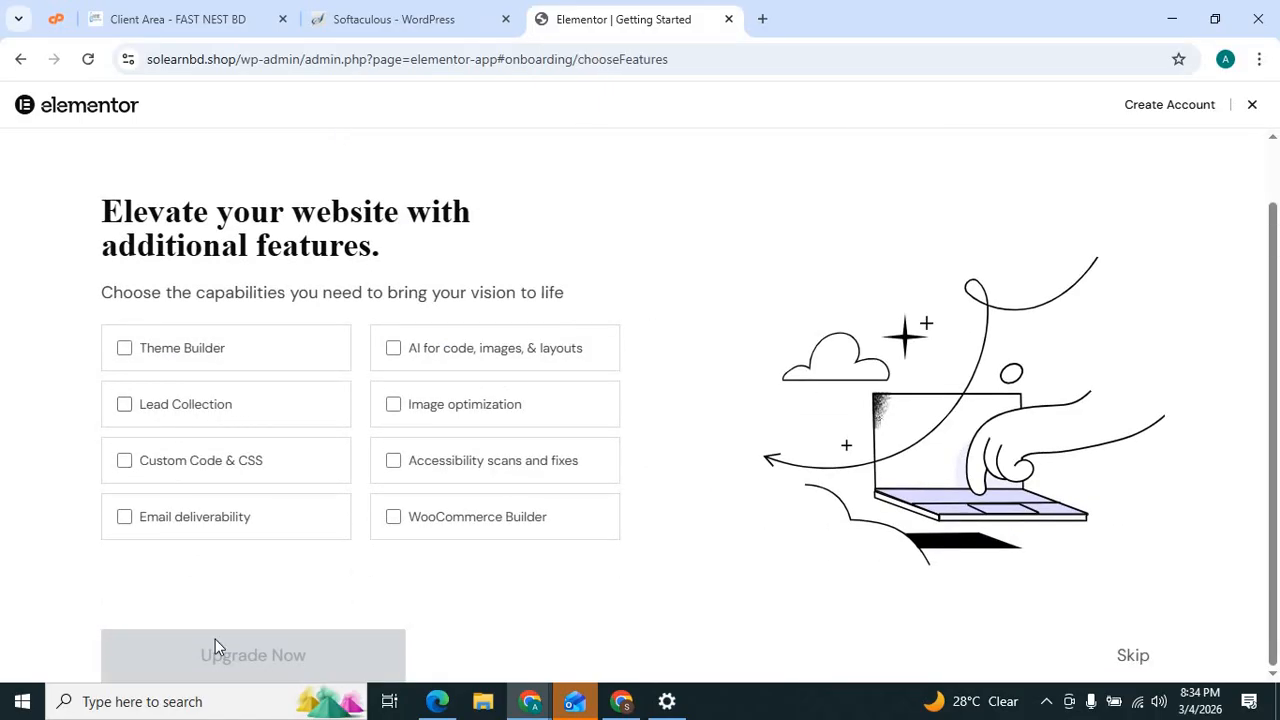
pyautogui.click(1134, 662)
pyautogui.scroll(-1, 700, 224)
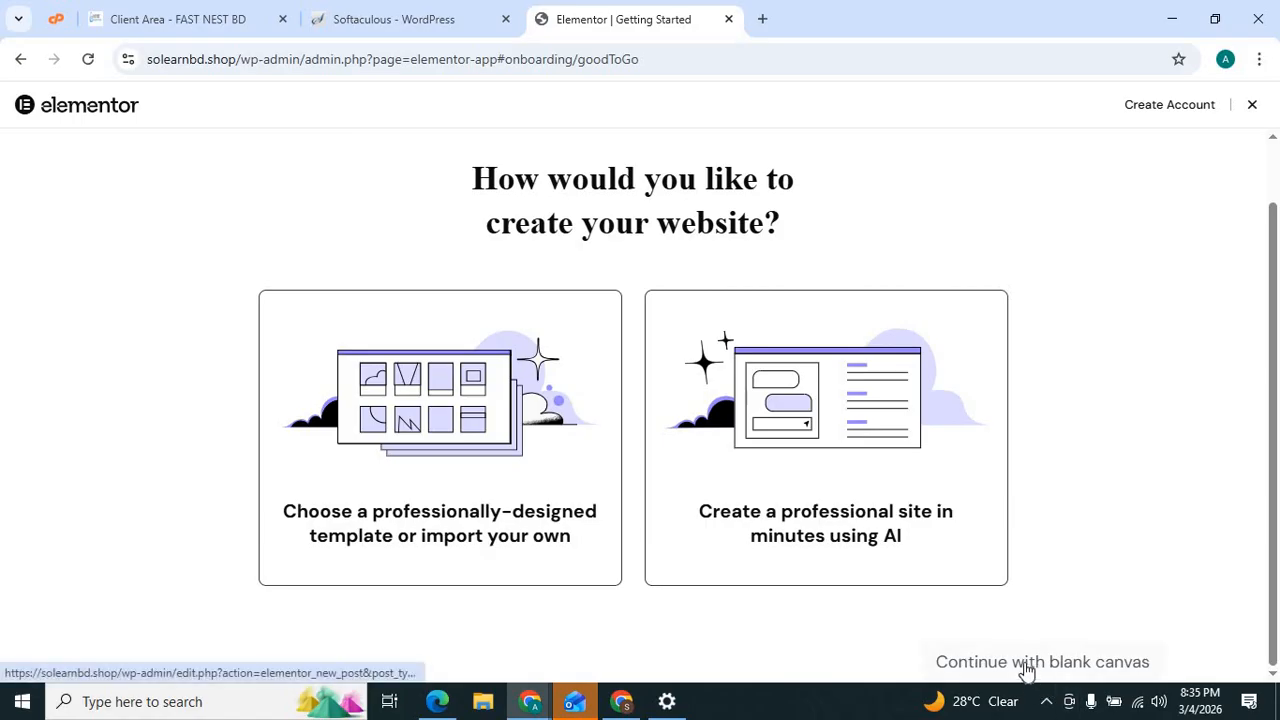
pyautogui.click(1027, 666)
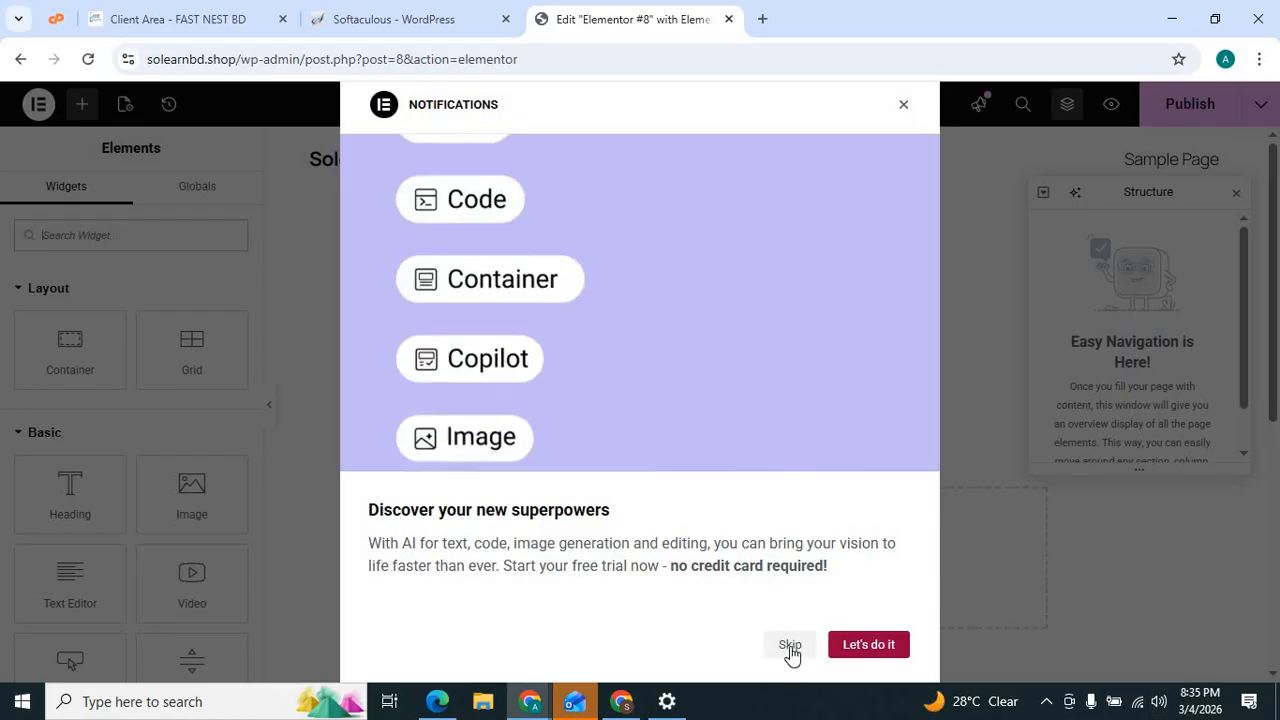
# - Dismiss the Elementor AI features promotion in the Elementor #8 editor
pyautogui.click(790, 645)
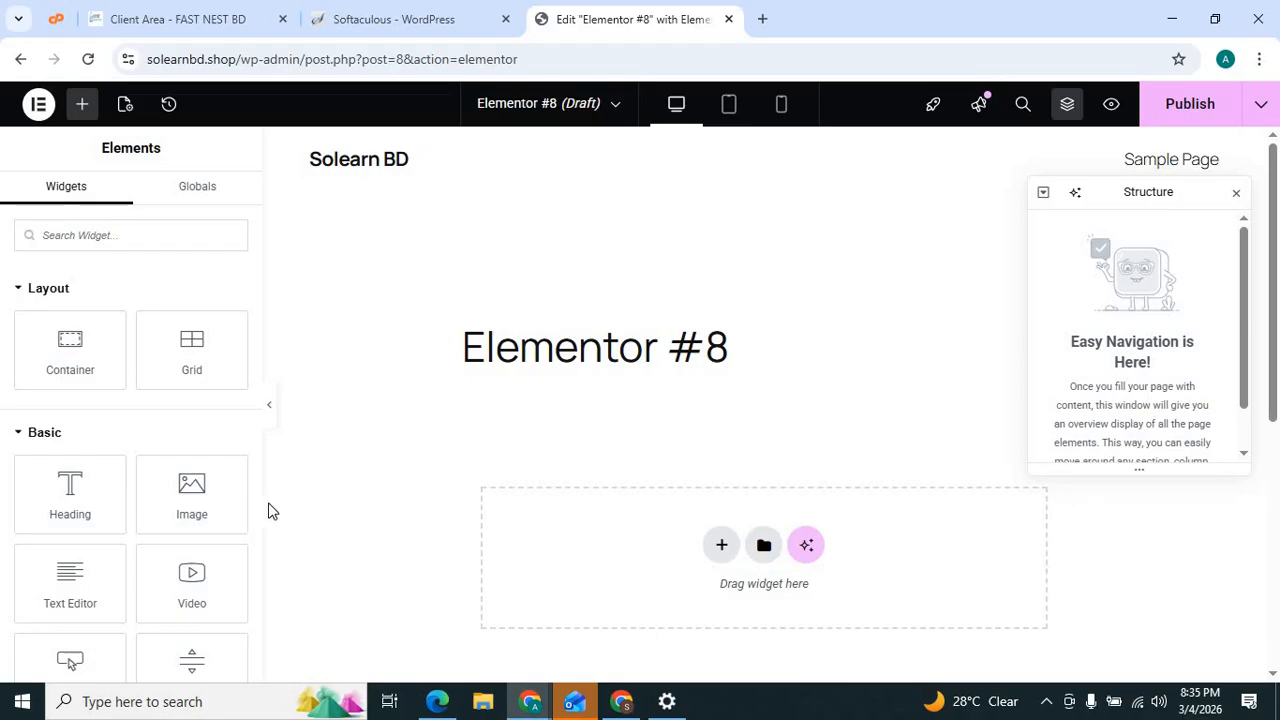
pyautogui.scroll(-3, 272, 511)
pyautogui.scroll(-4, 191, 551)
pyautogui.scroll(7, 200, 530)
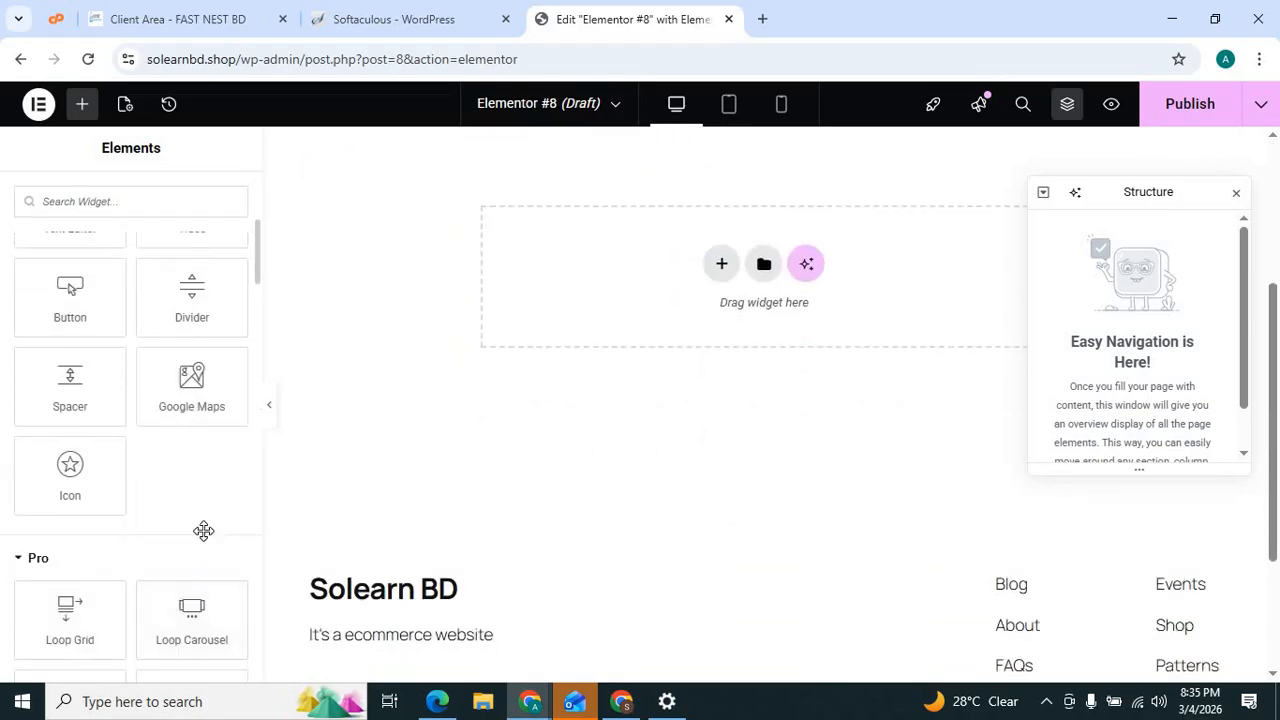
pyautogui.scroll(2, 330, 140)
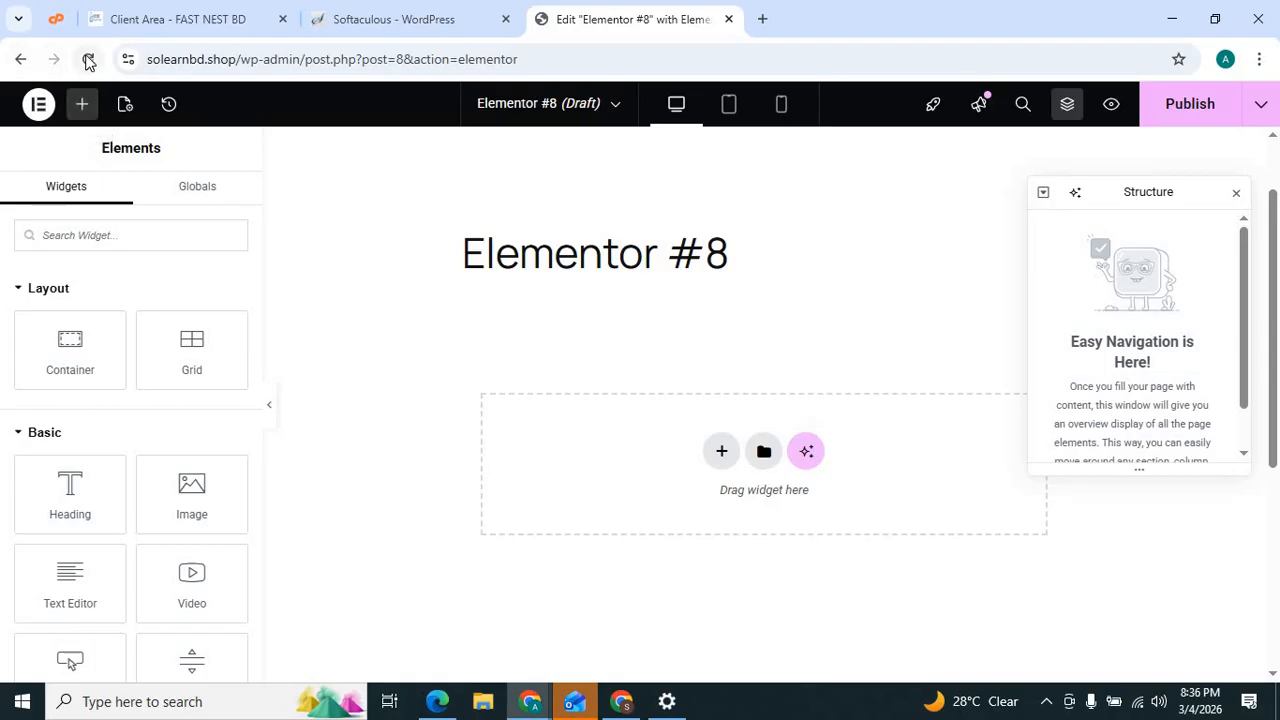
# - Reload, stop loading, then go back to the 'How would you like to create your website?' page
pyautogui.click(88, 62)
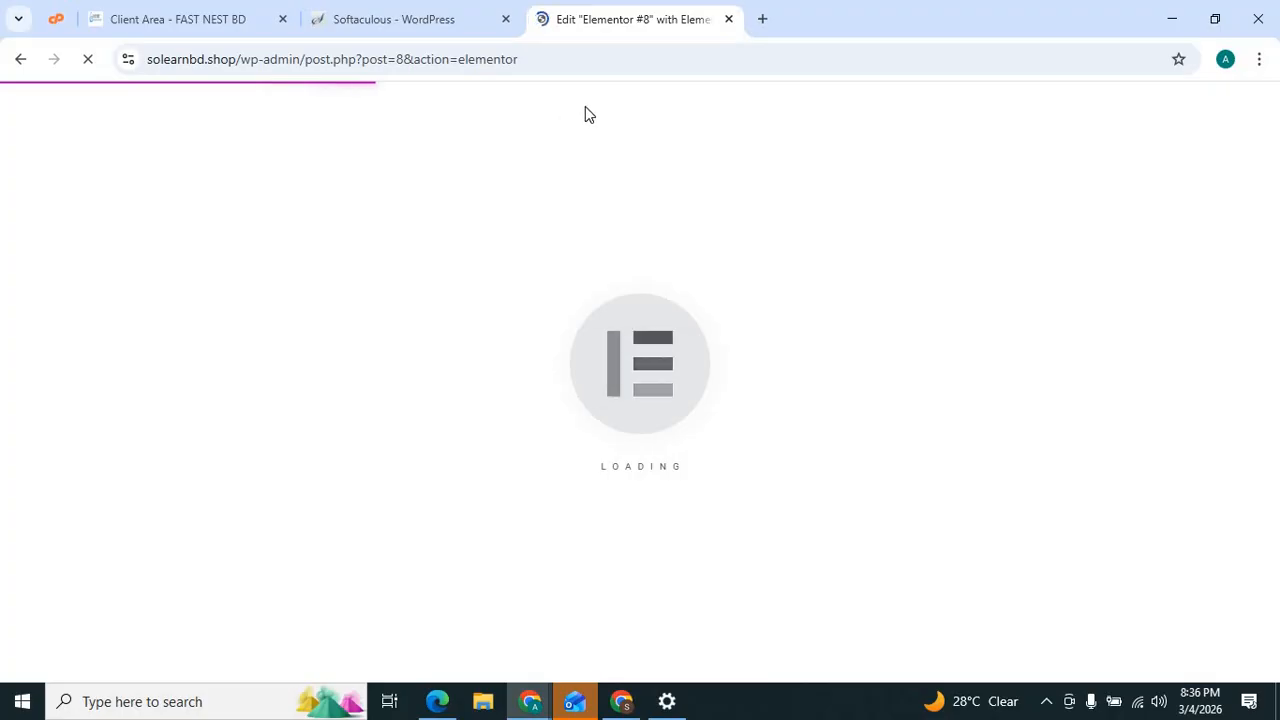
pyautogui.click(86, 62)
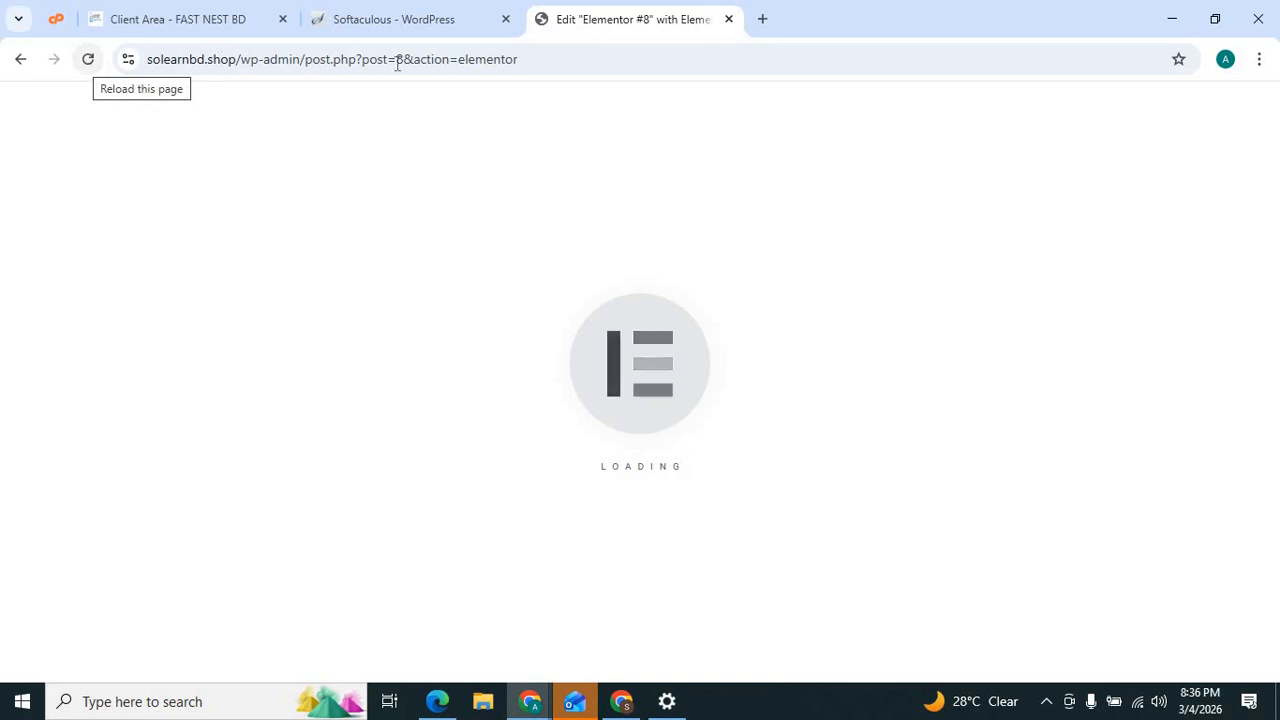
pyautogui.click(15, 62)
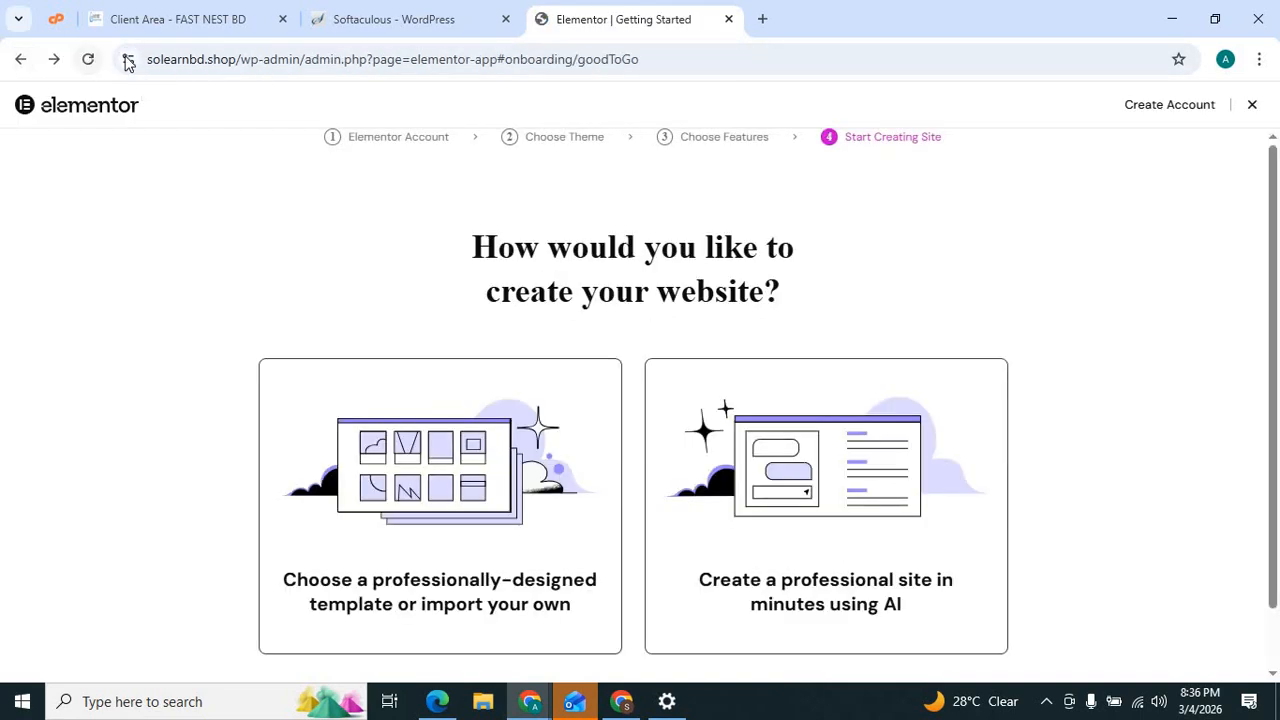
# - Open WordPress admin from Softaculous's Administrative URL and close the Elementor Getting Started tab
pyautogui.click(415, 19)
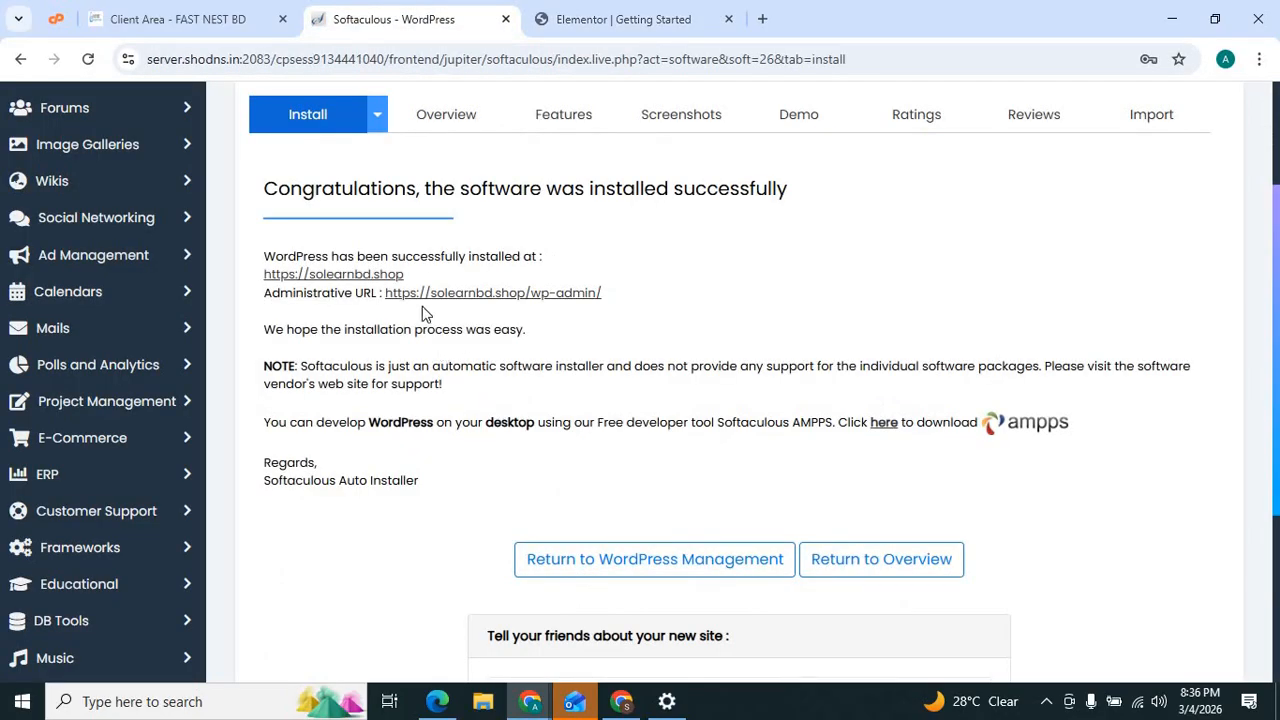
pyautogui.click(480, 293)
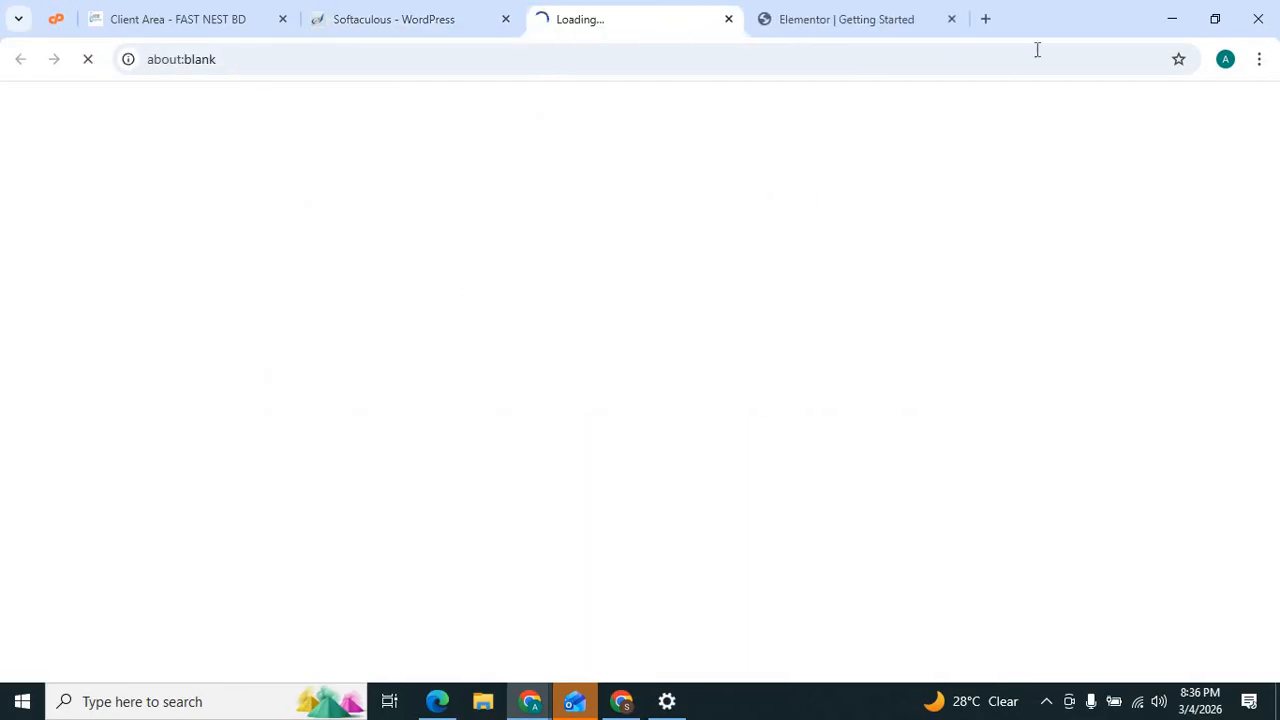
pyautogui.click(953, 19)
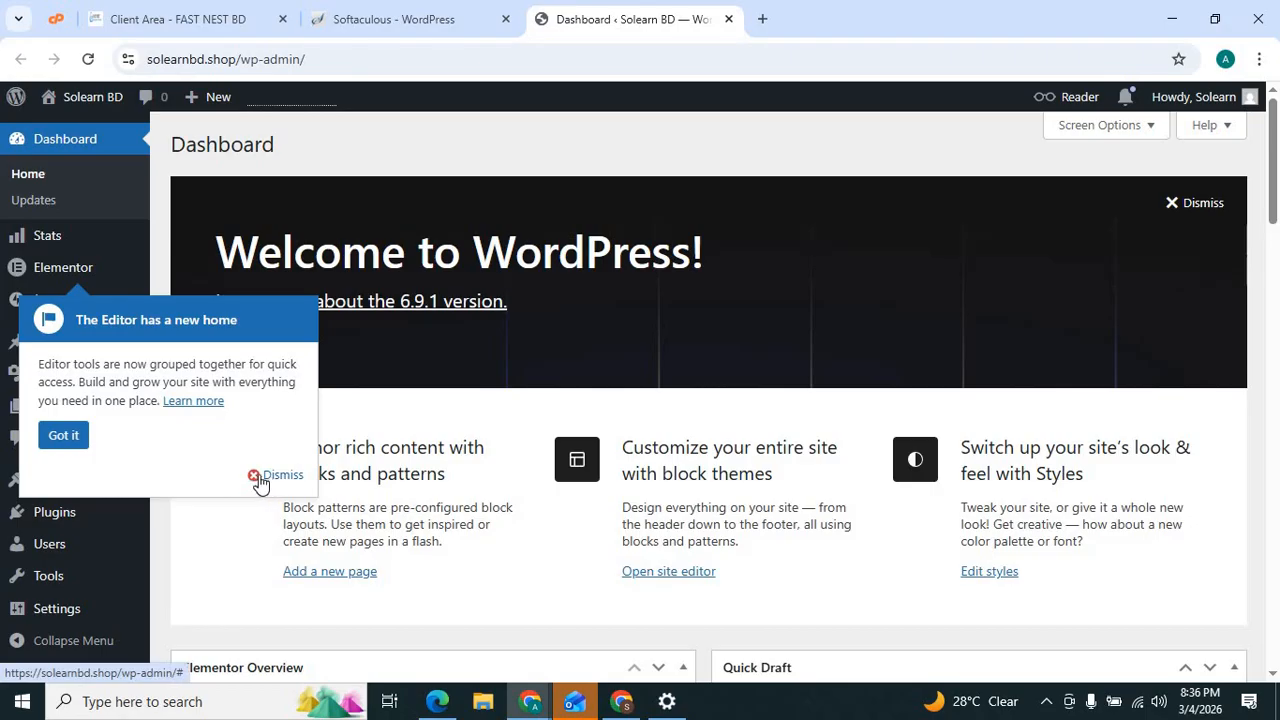
pyautogui.click(58, 437)
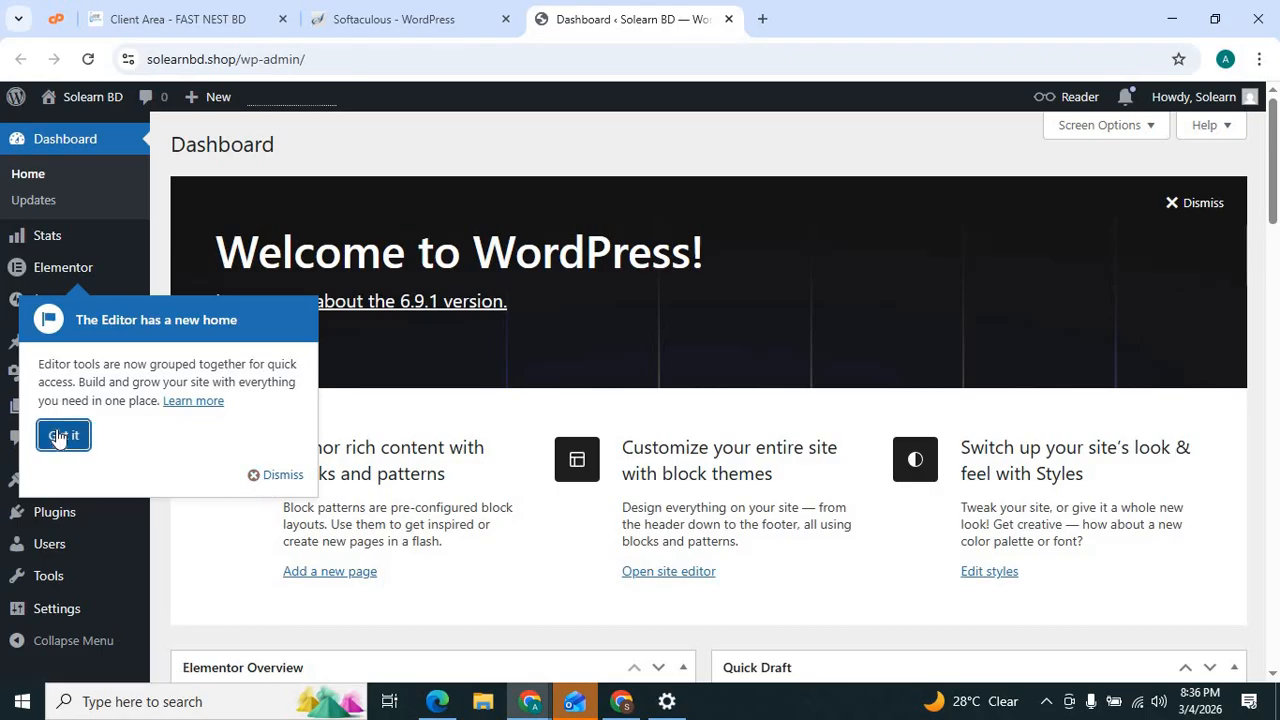
pyautogui.click(268, 476)
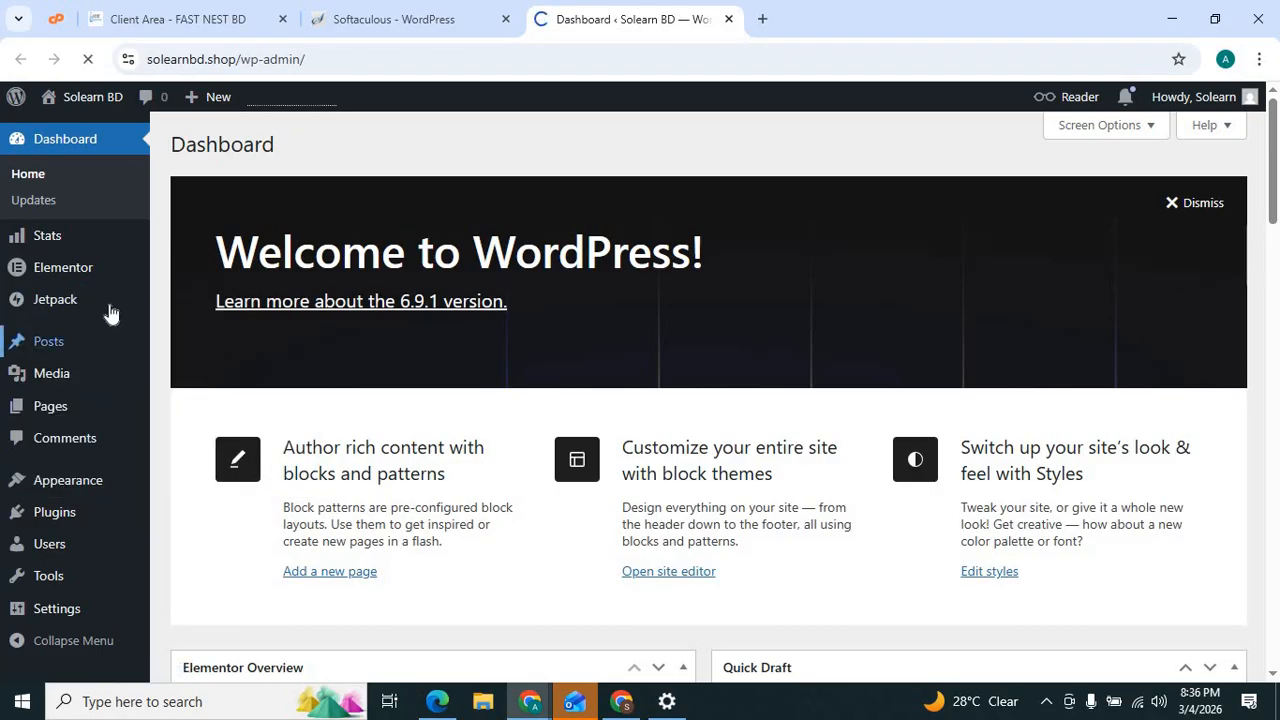
pyautogui.click(60, 268)
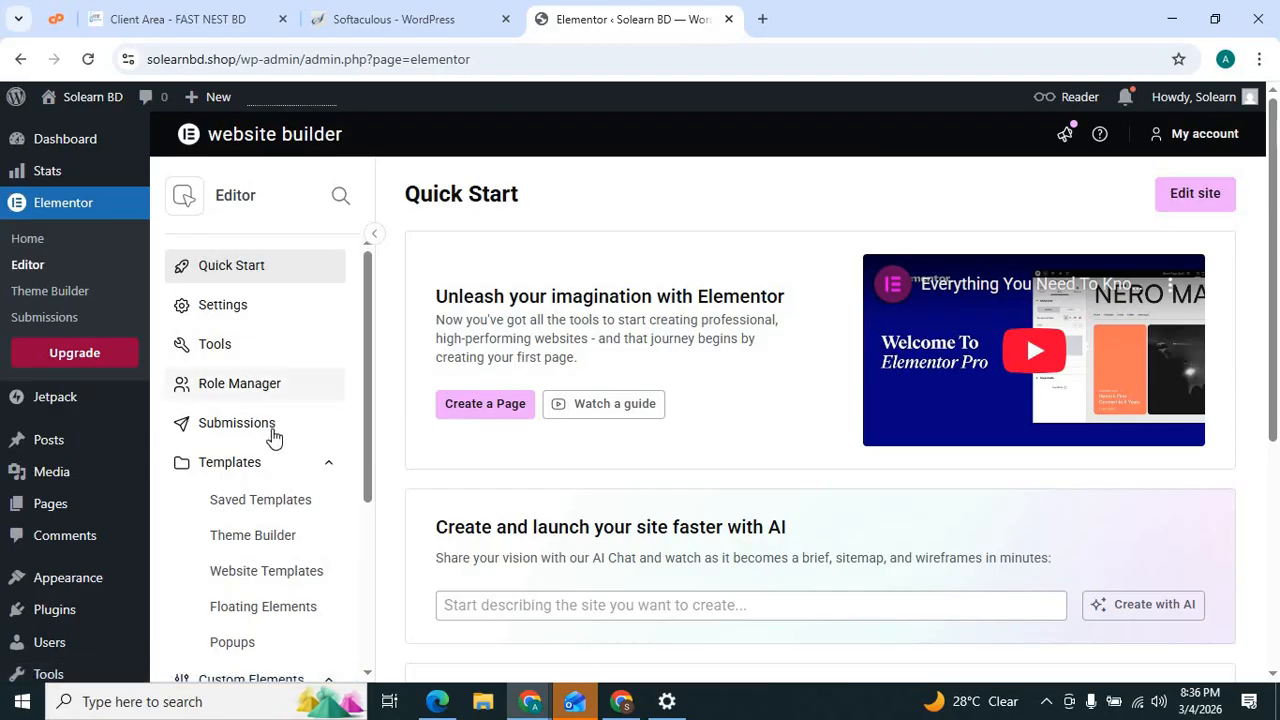
pyautogui.scroll(-3, 260, 491)
pyautogui.scroll(5, 270, 470)
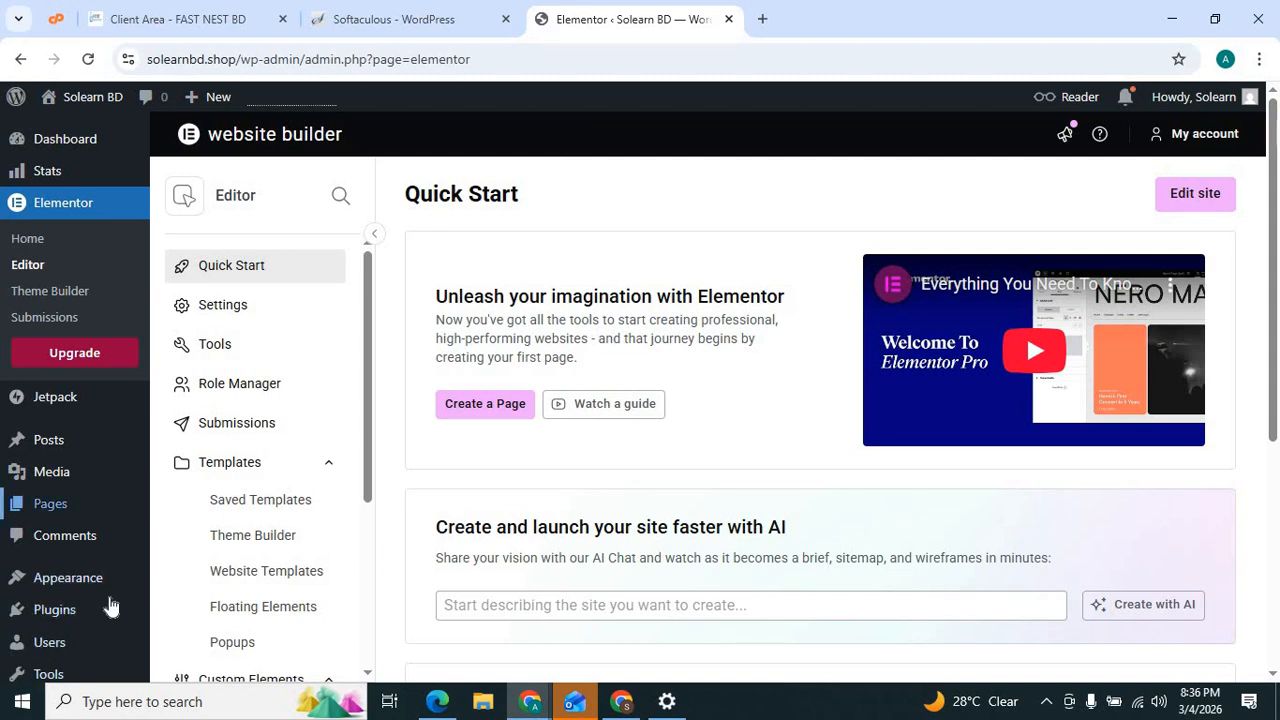
pyautogui.moveTo(27, 615)
pyautogui.moveTo(20, 586)
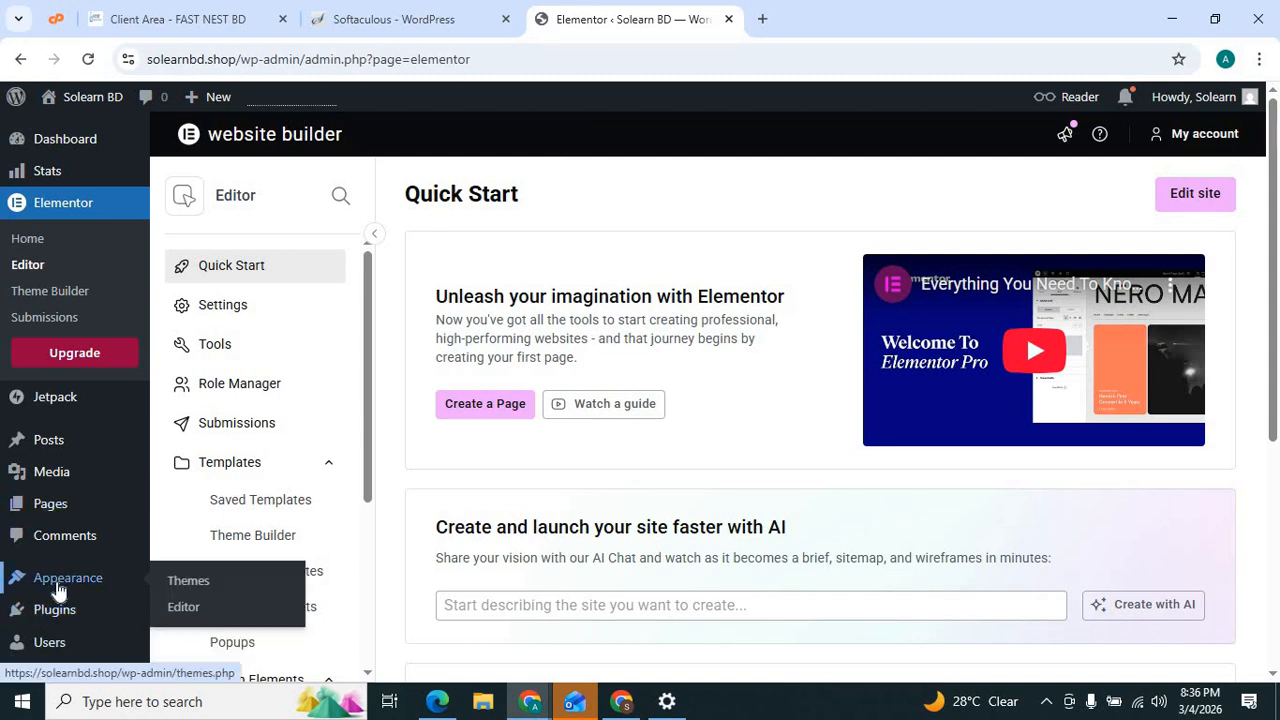
# - Open Appearance > Themes > Add Theme > Upload Theme and select the Astra zip from Downloads
pyautogui.click(197, 587)
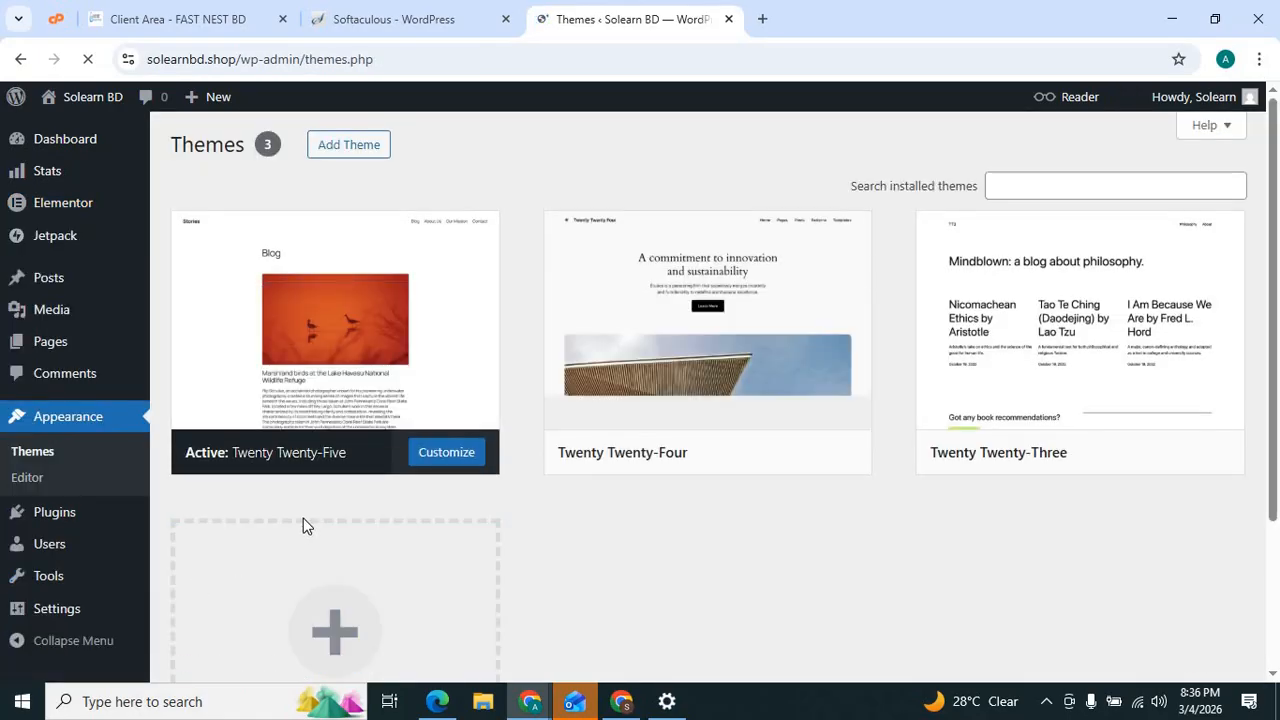
pyautogui.click(349, 145)
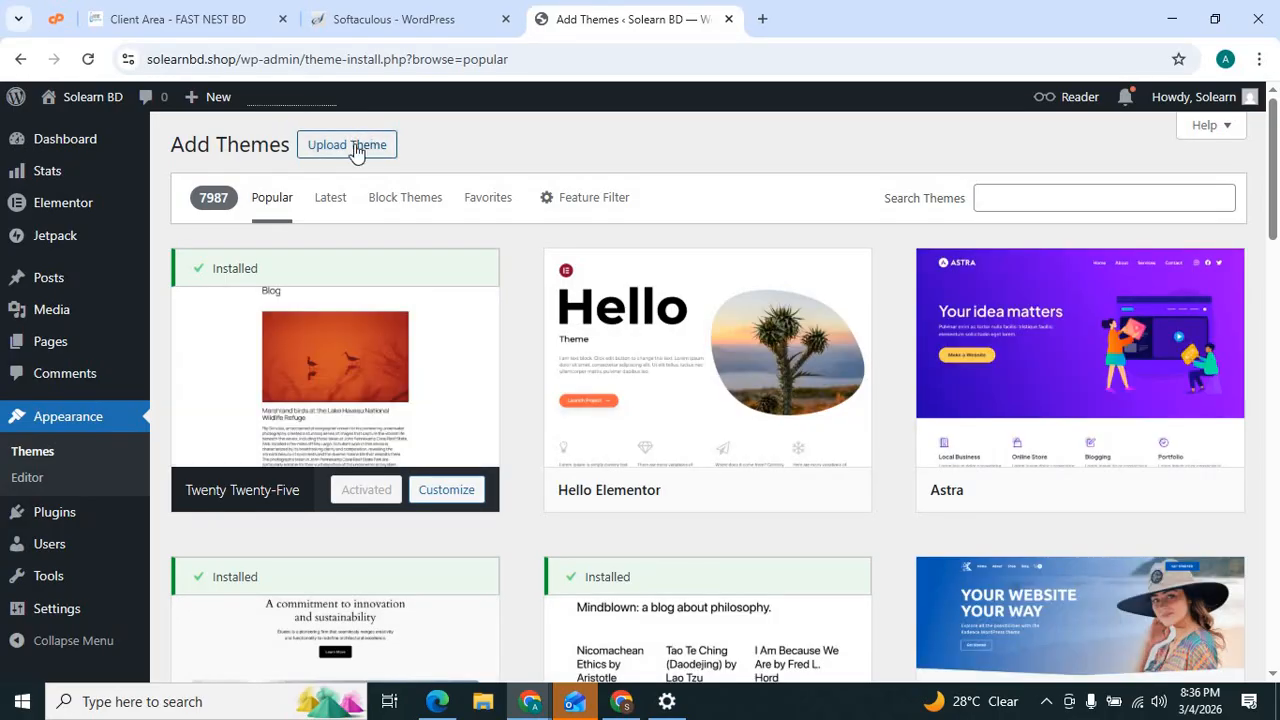
pyautogui.click(355, 148)
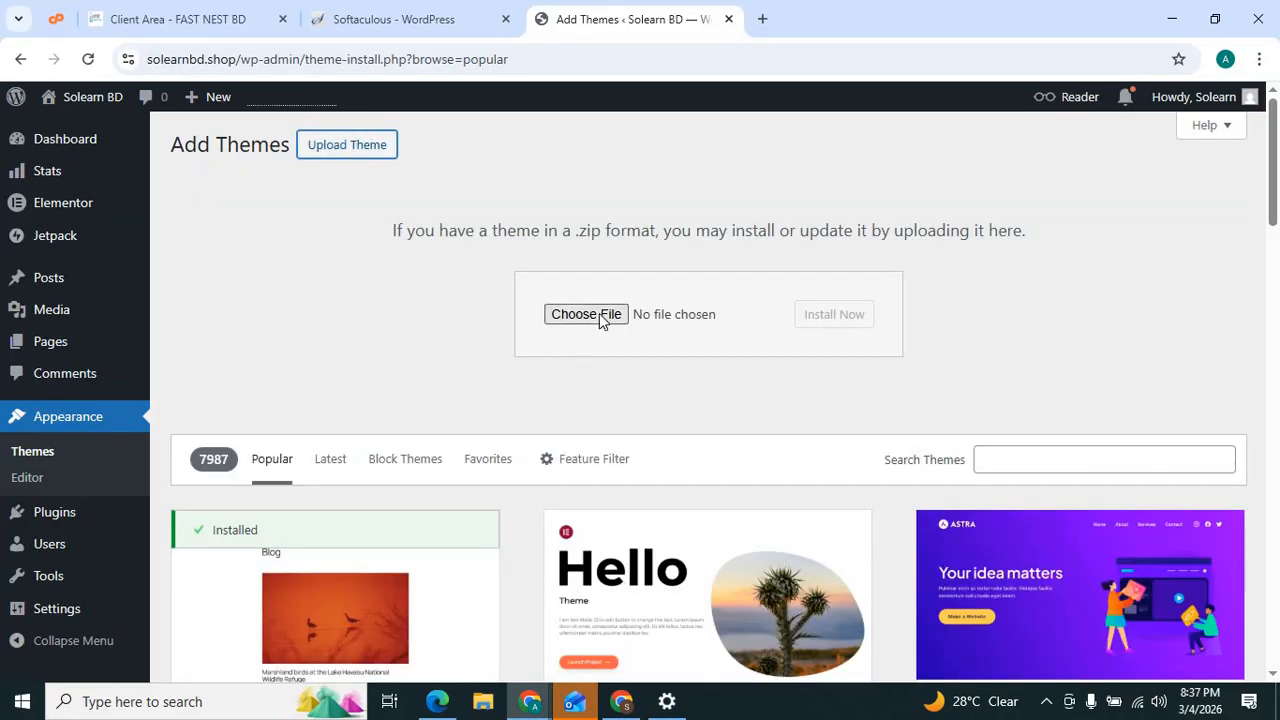
pyautogui.click(599, 313)
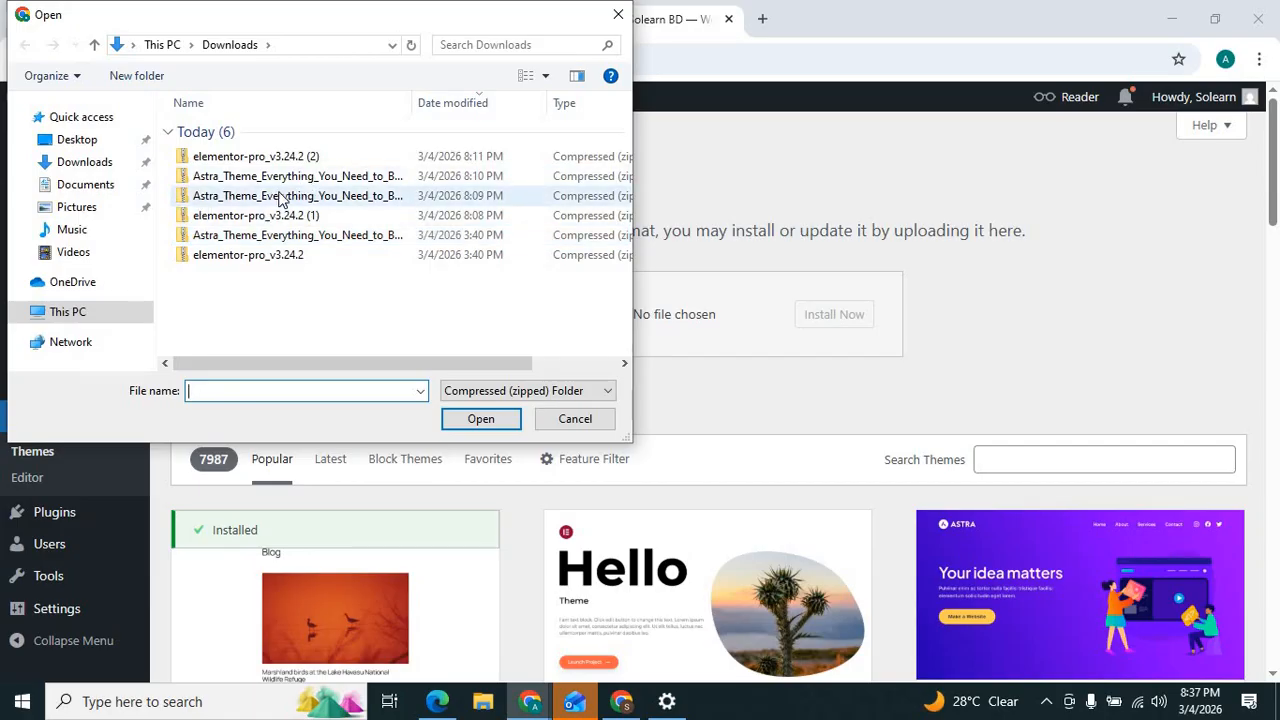
pyautogui.click(322, 180)
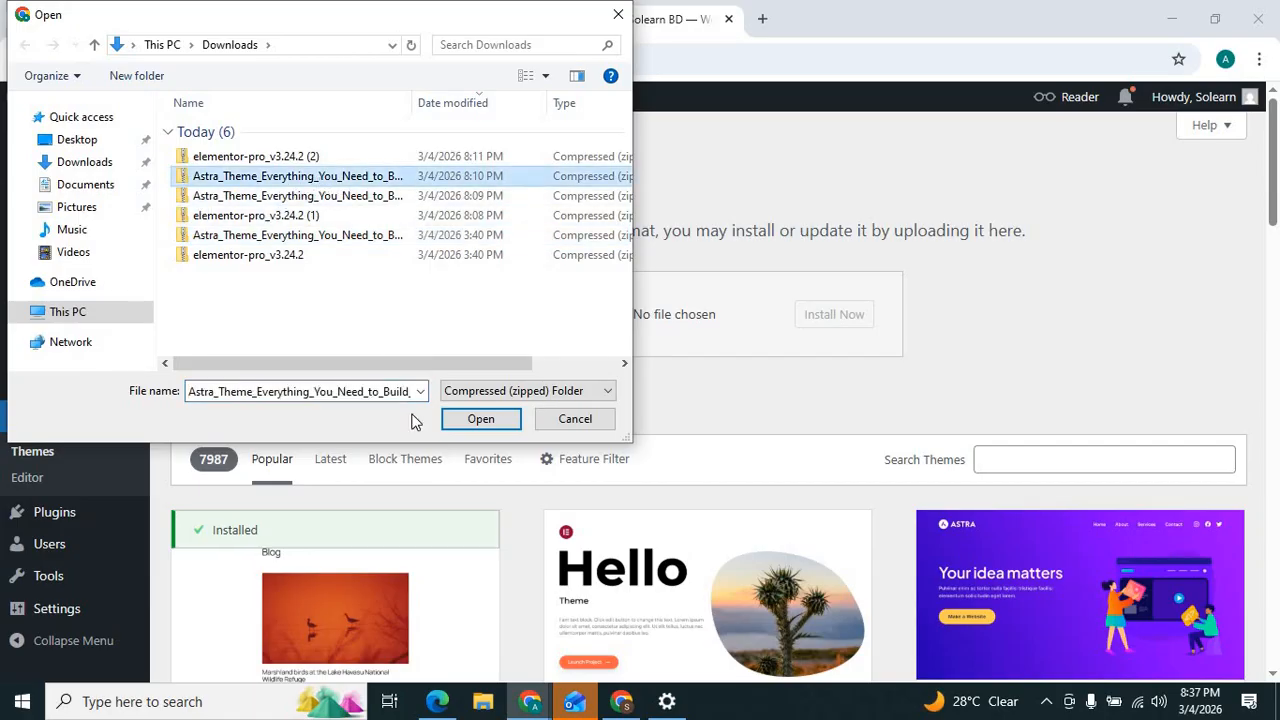
pyautogui.click(481, 419)
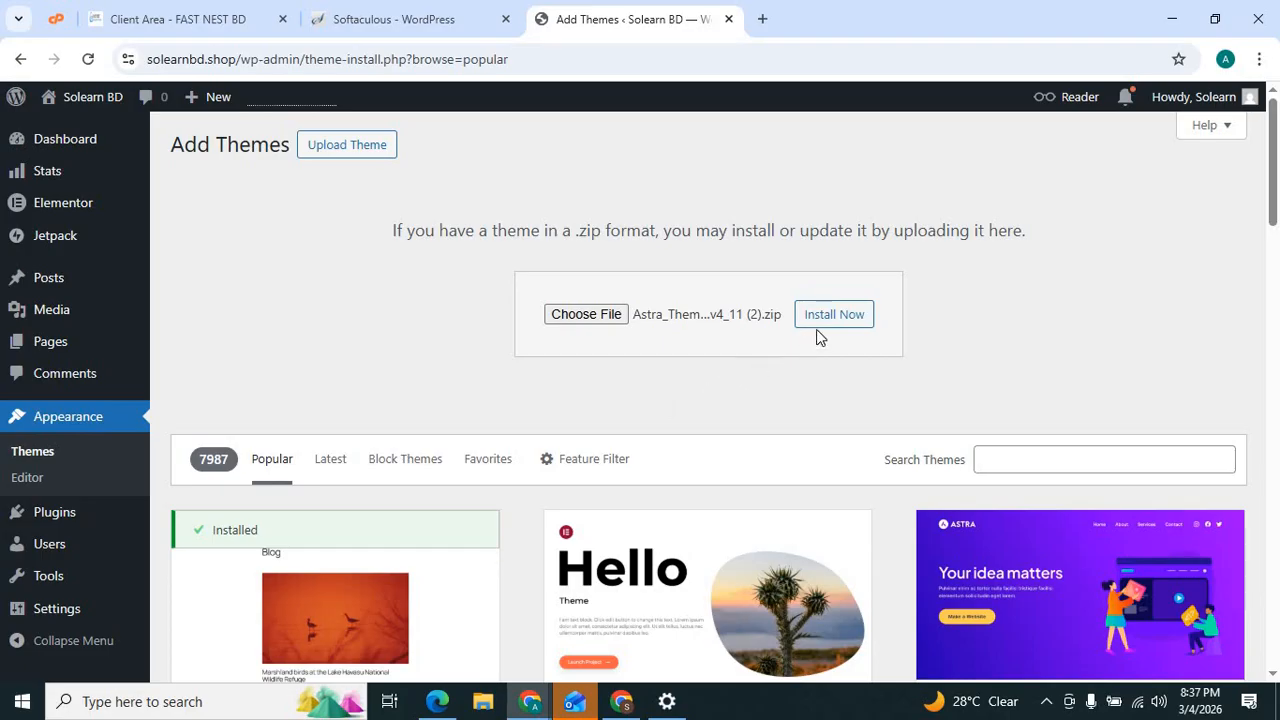
# - Install the uploaded Astra theme, activate it, and scroll to its theme card
pyautogui.click(835, 314)
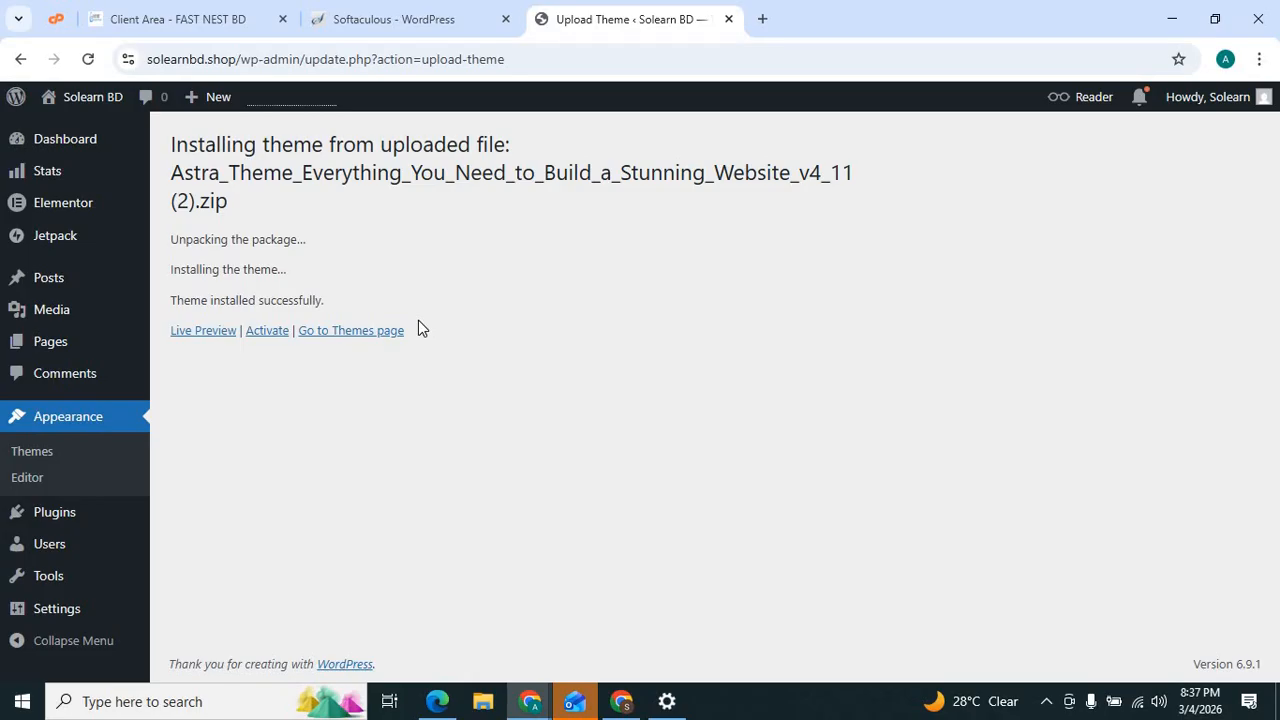
pyautogui.click(267, 331)
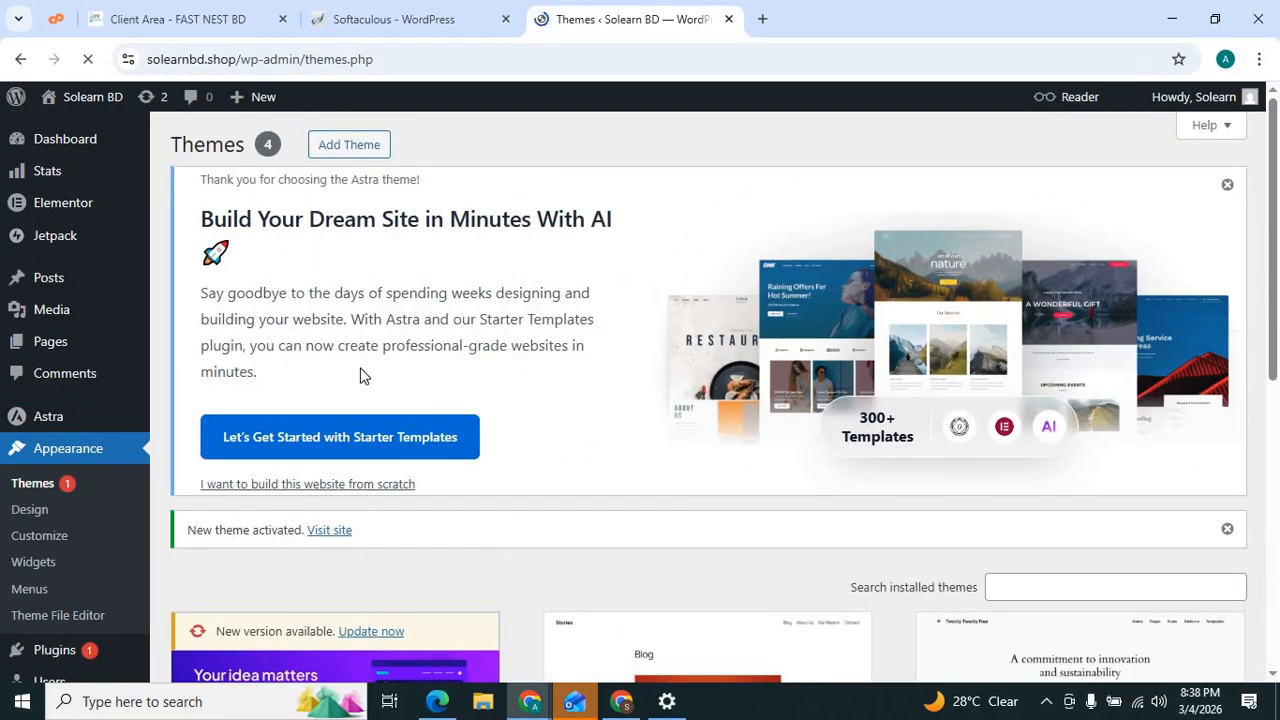
pyautogui.scroll(-3, 365, 377)
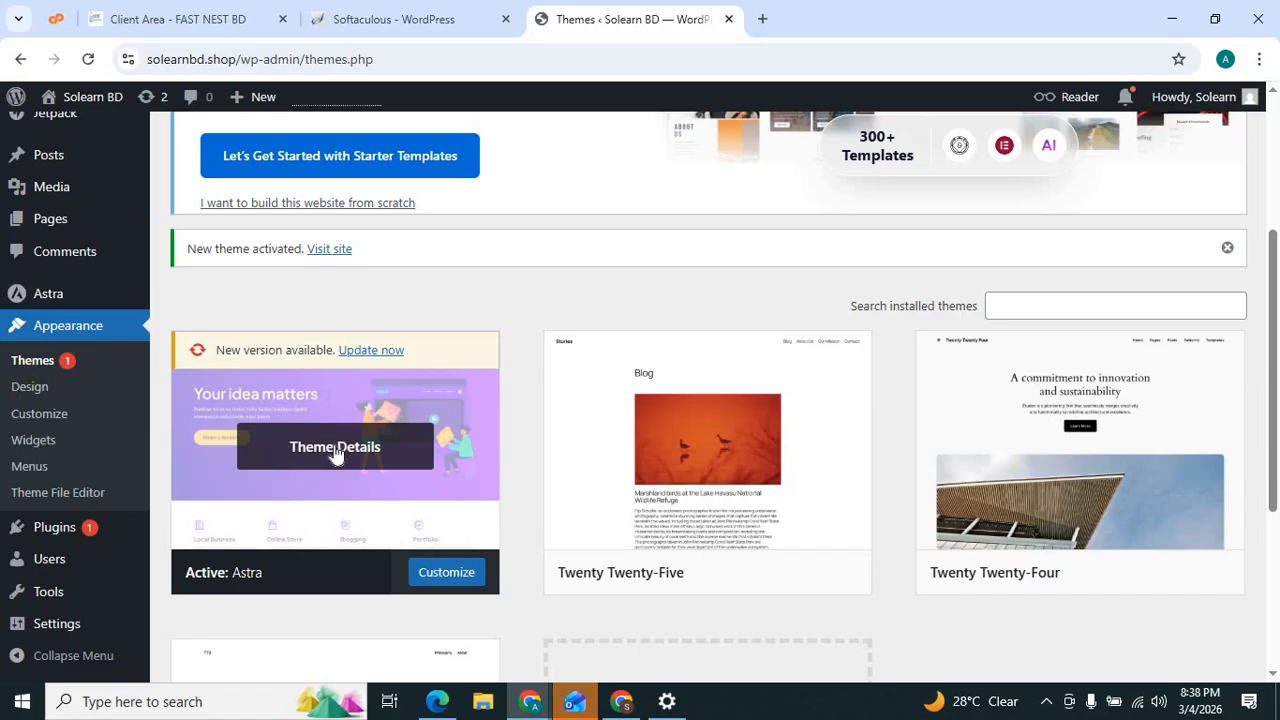
pyautogui.scroll(-1, 370, 465)
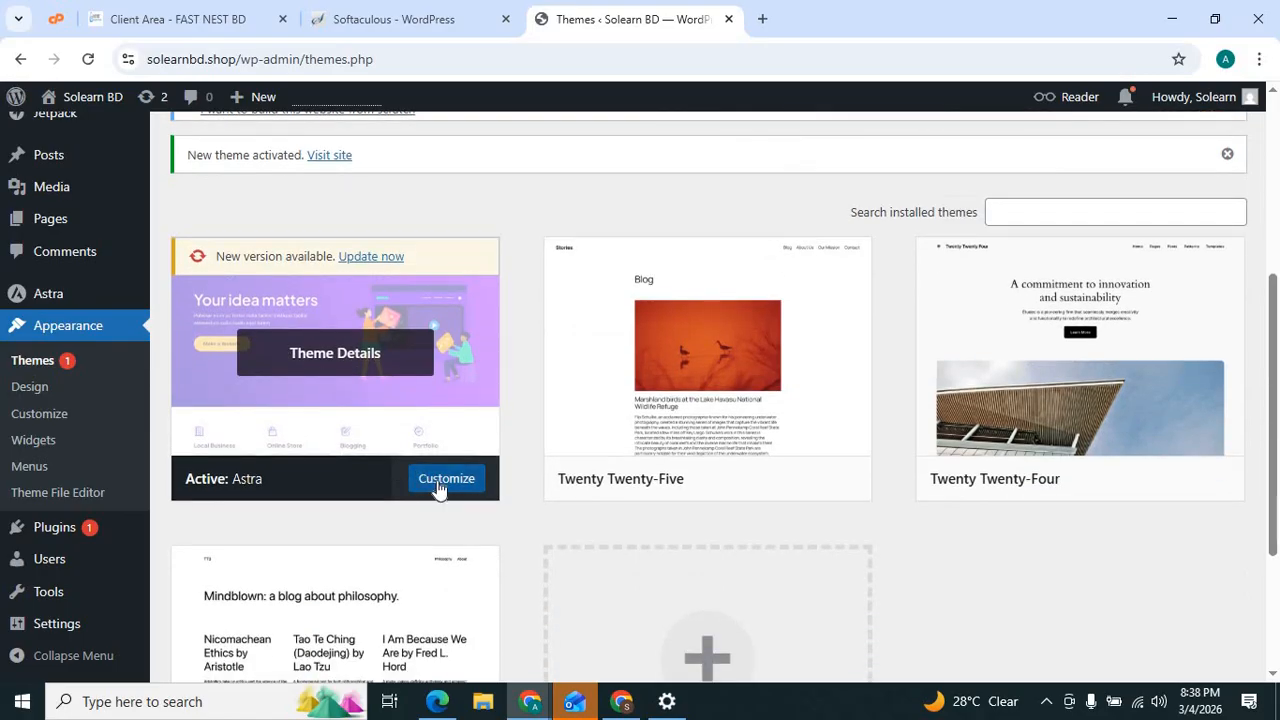
# - Launch the Customizer for the Astra theme and skim the homepage preview down and back up
pyautogui.click(446, 479)
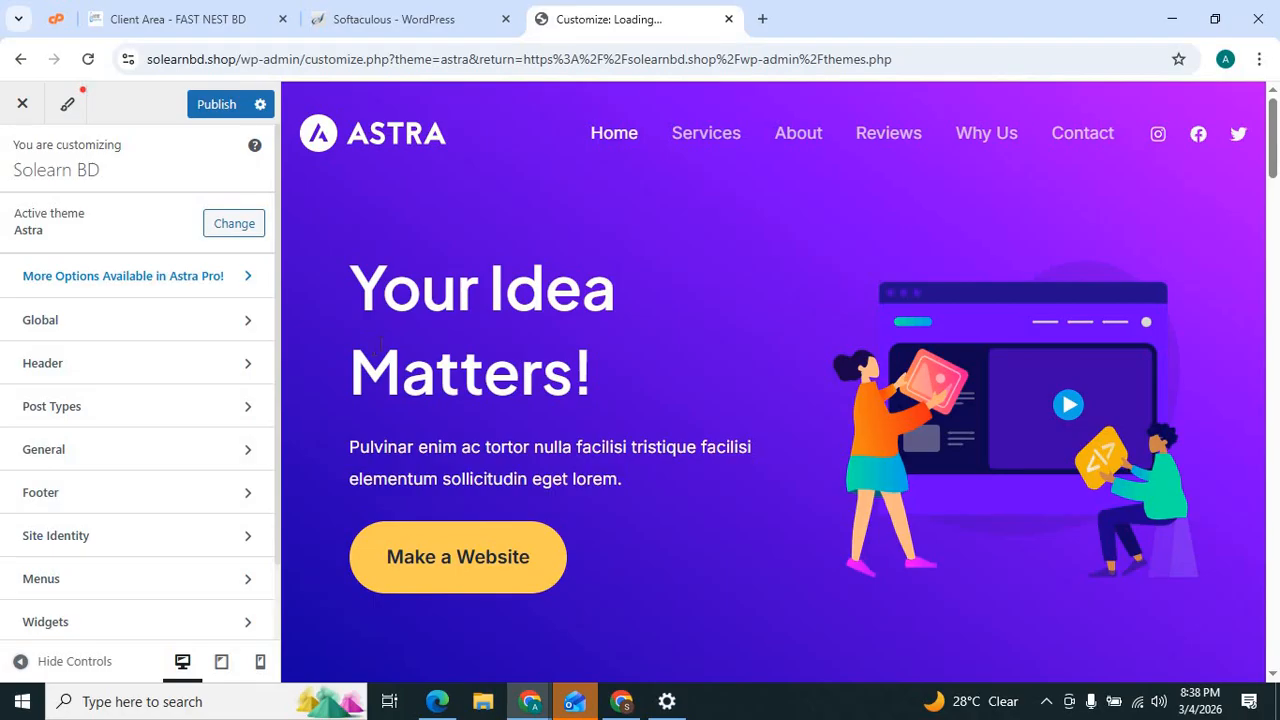
pyautogui.scroll(-15, 718, 389)
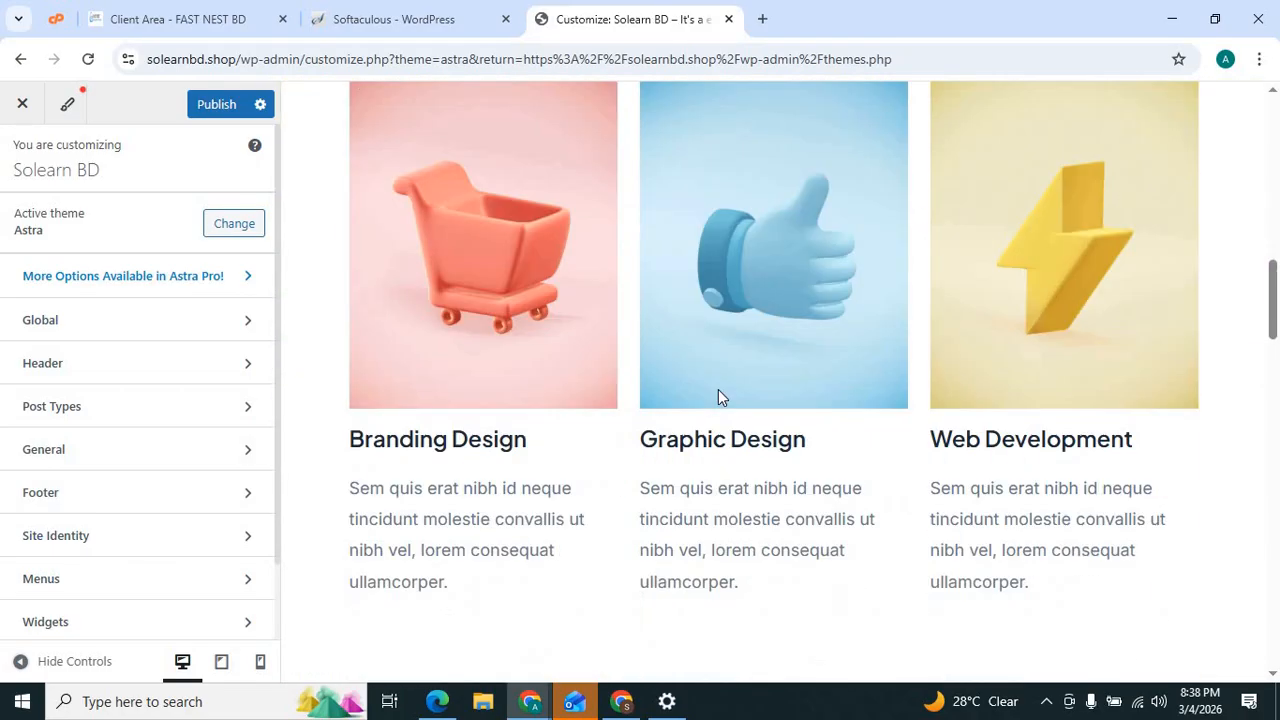
pyautogui.scroll(-15, 718, 397)
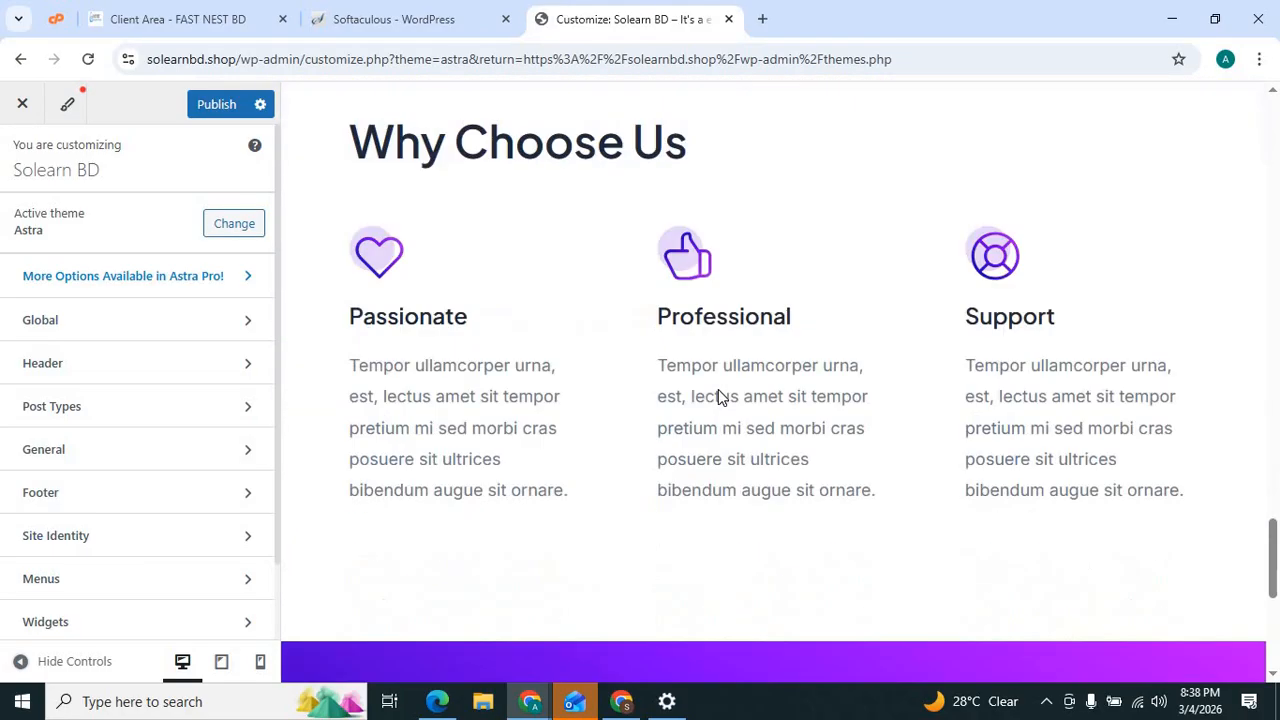
pyautogui.scroll(-3, 718, 397)
pyautogui.scroll(5, 674, 494)
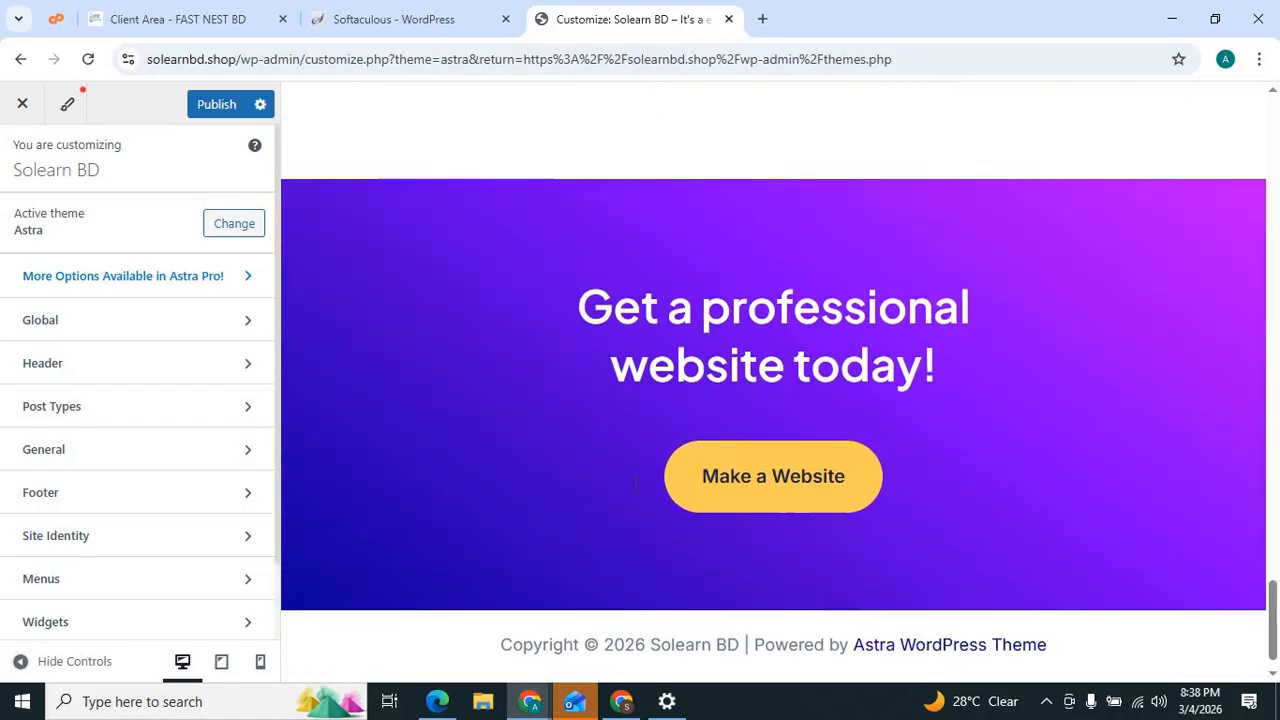
pyautogui.scroll(15, 635, 484)
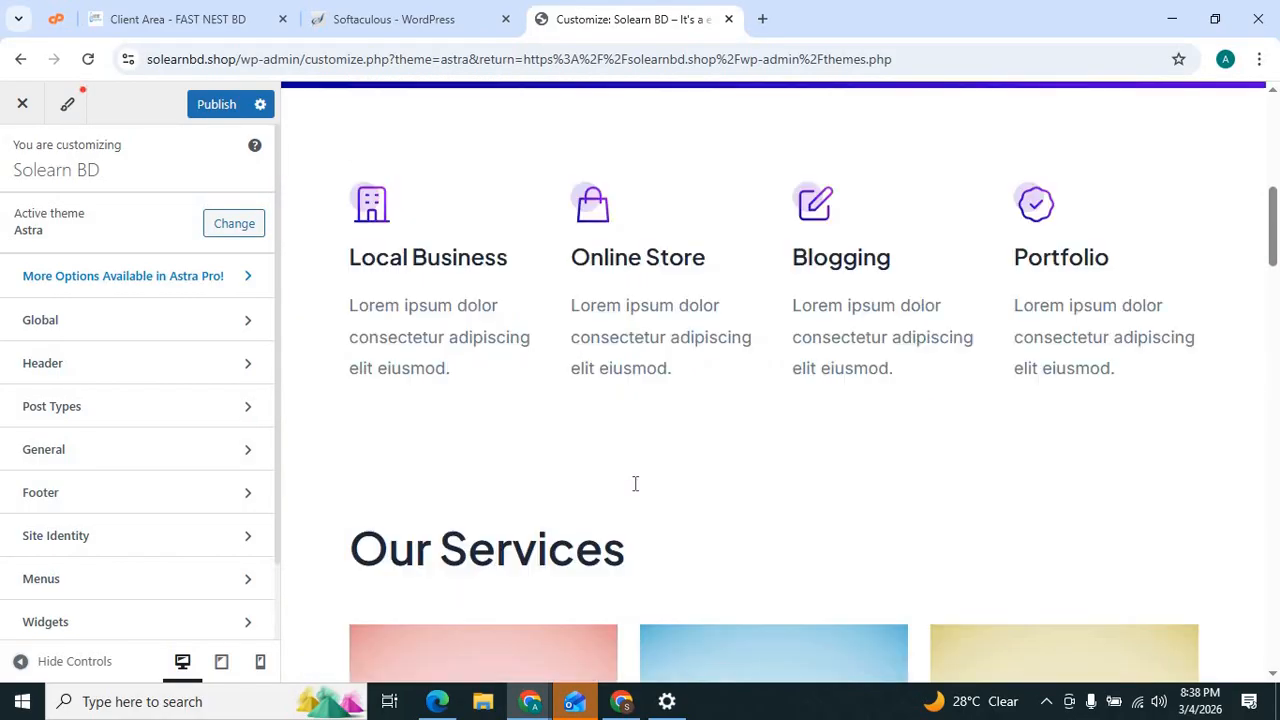
pyautogui.scroll(2, 635, 484)
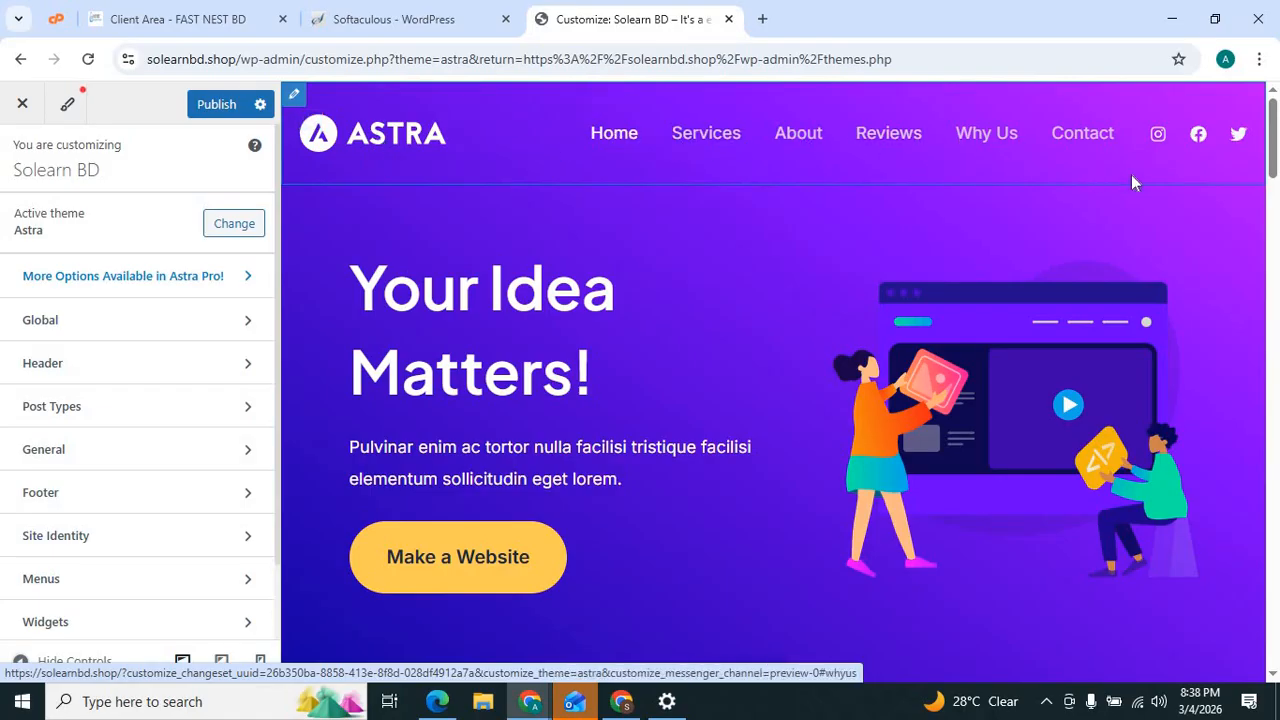
# - Scroll the Solearn BD preview past Our Services and Why Choose Us to the footer, then return to the top
pyautogui.scroll(-5, 658, 412)
pyautogui.scroll(-12, 660, 416)
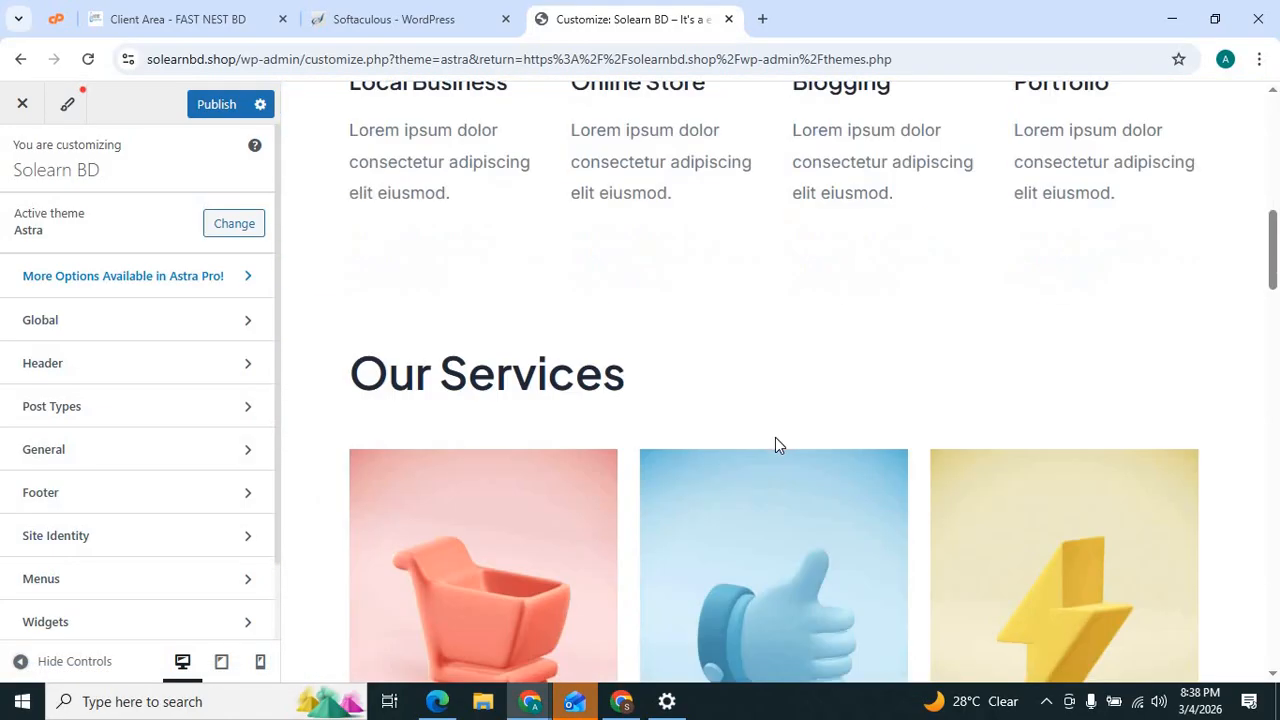
pyautogui.scroll(-13, 908, 460)
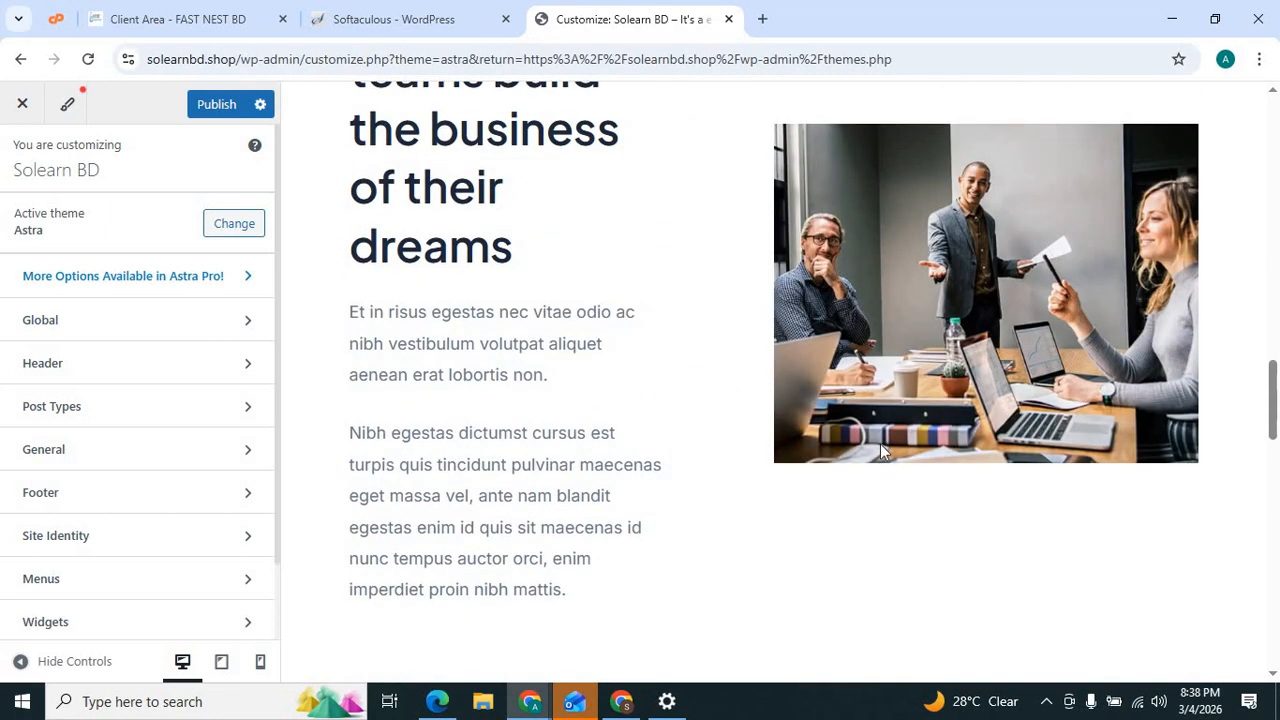
pyautogui.scroll(-8, 696, 492)
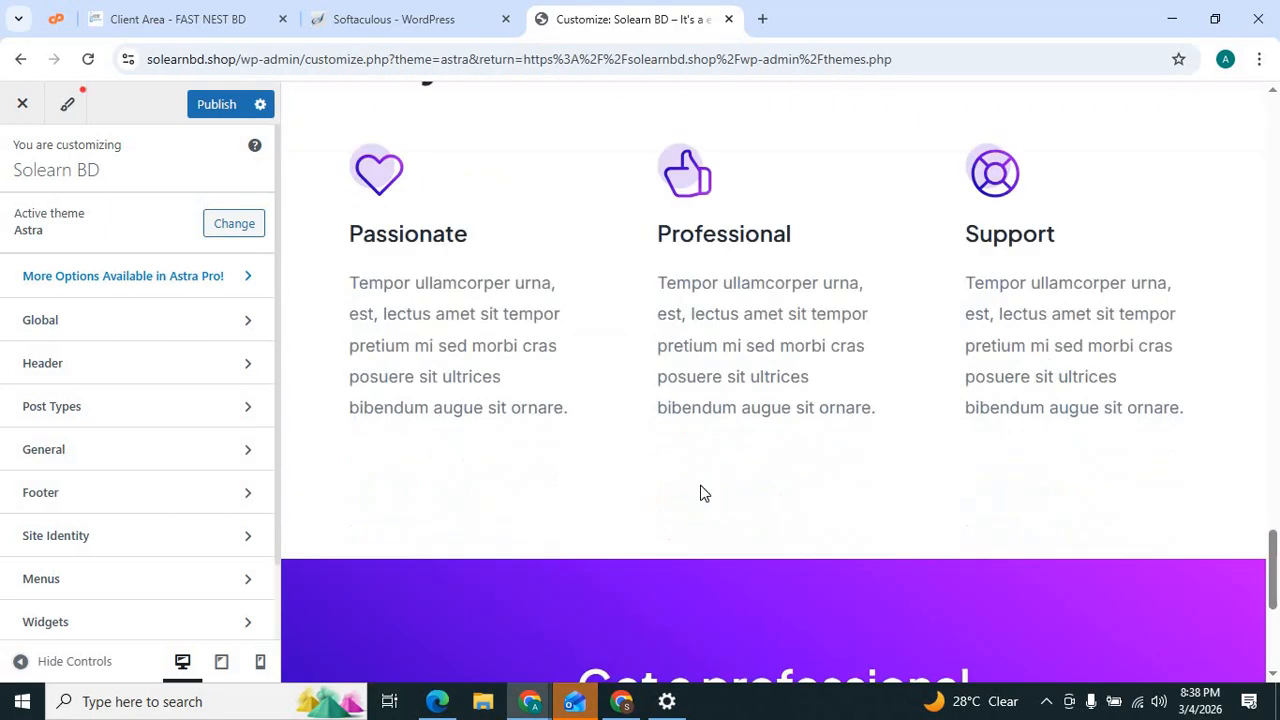
pyautogui.scroll(20, 698, 525)
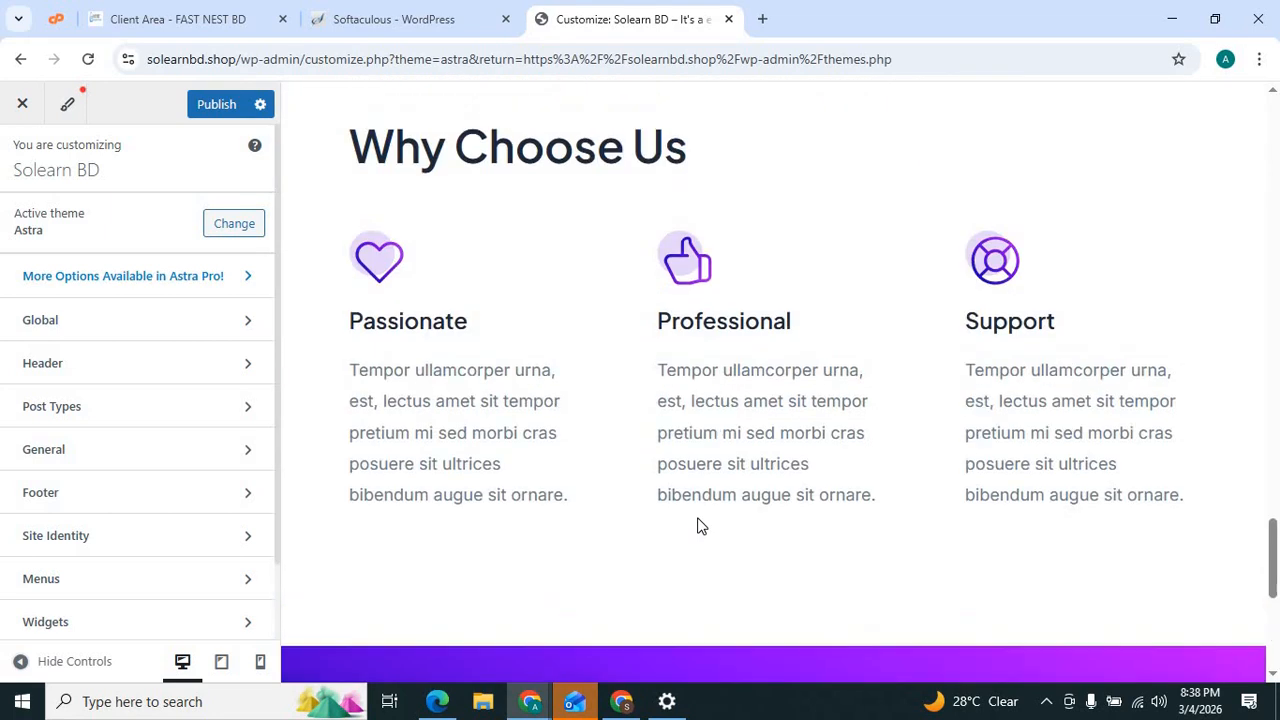
pyautogui.scroll(2, 698, 525)
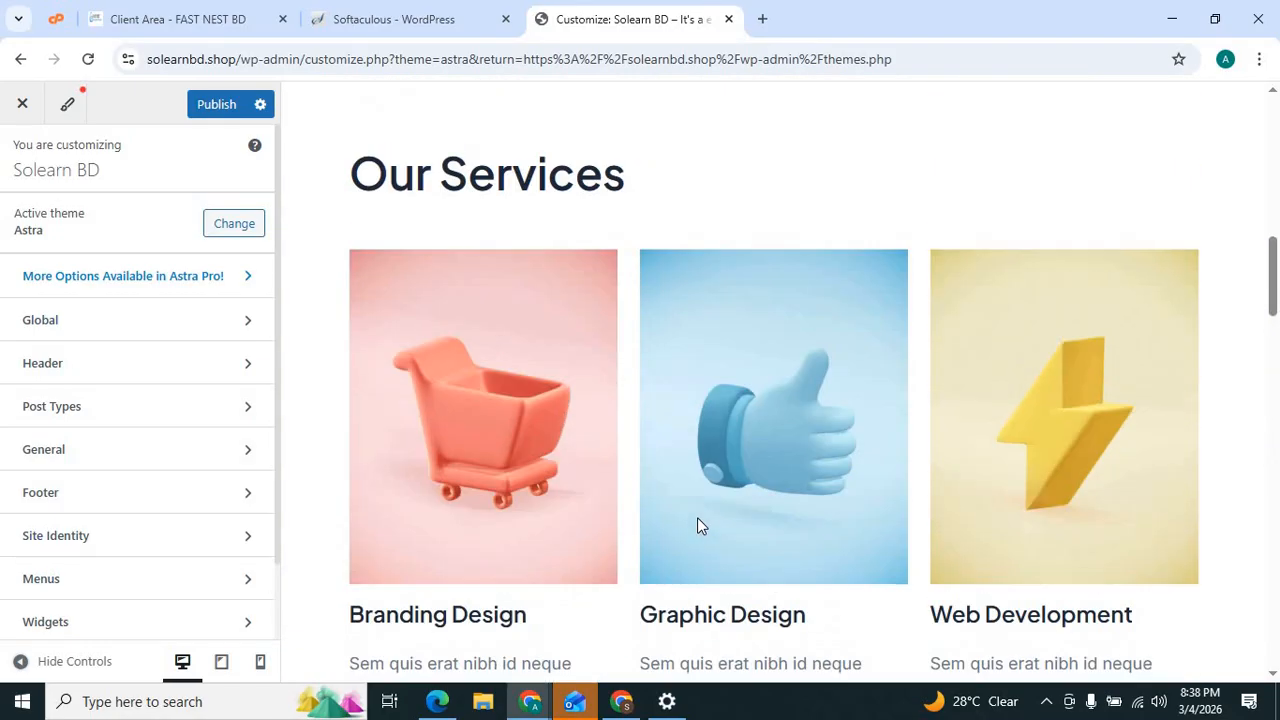
pyautogui.scroll(11, 698, 525)
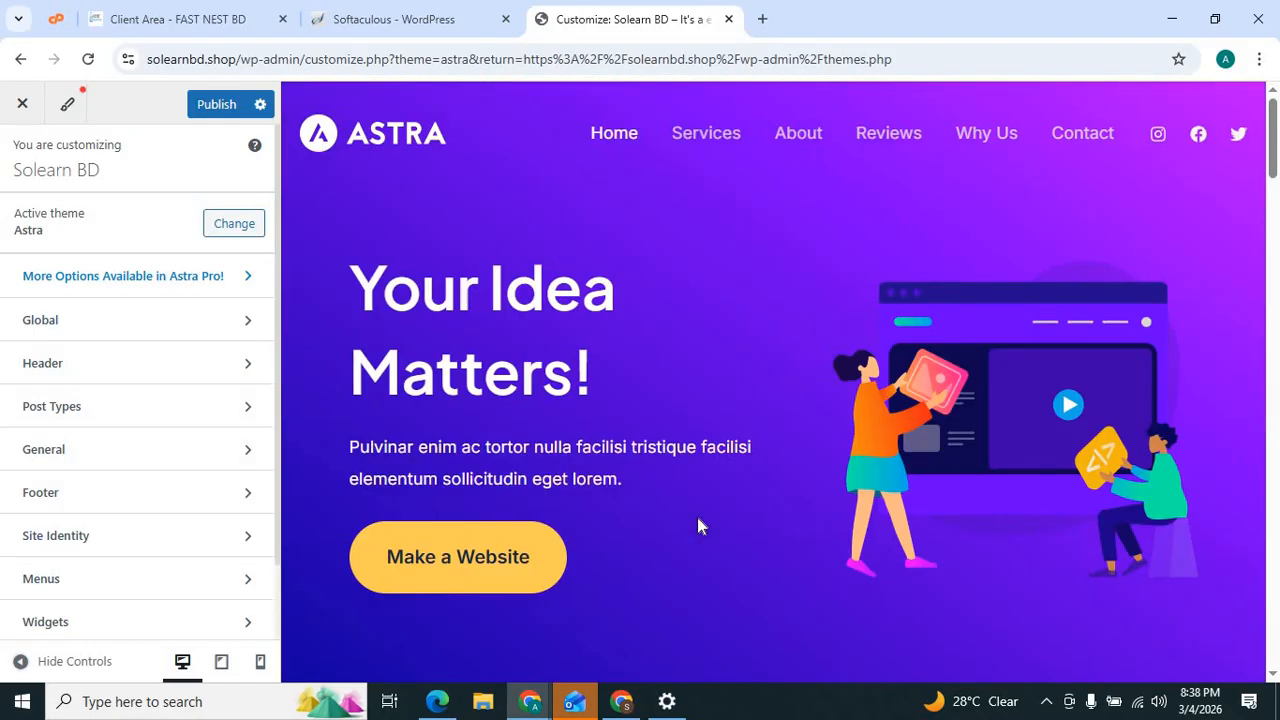